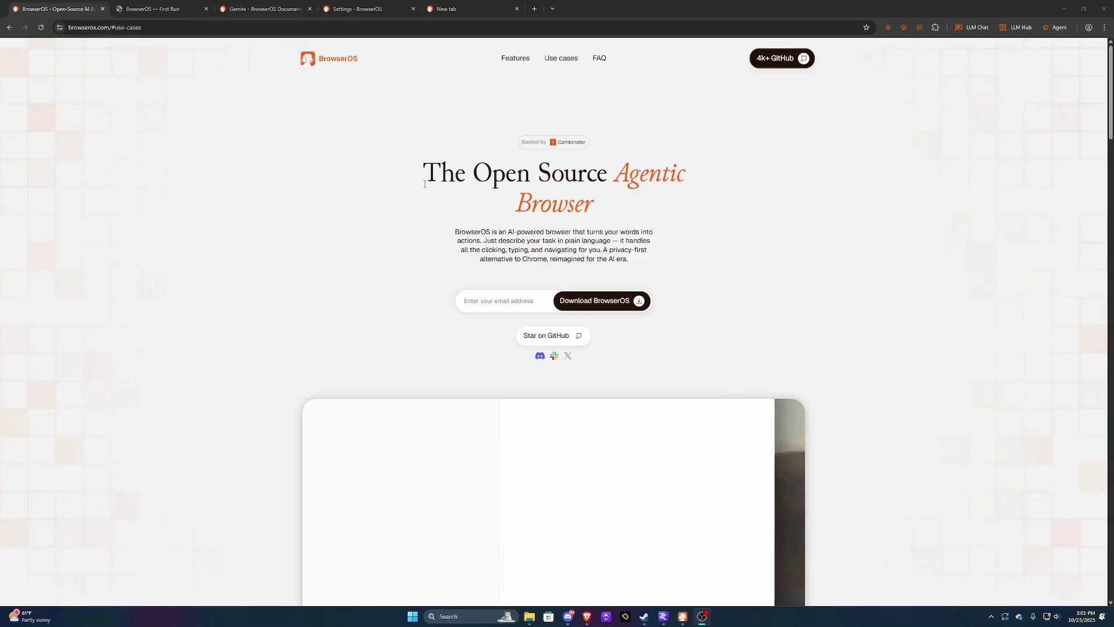
pyautogui.moveTo(426, 182); pyautogui.dragTo(631, 261)
pyautogui.click(406, 182)
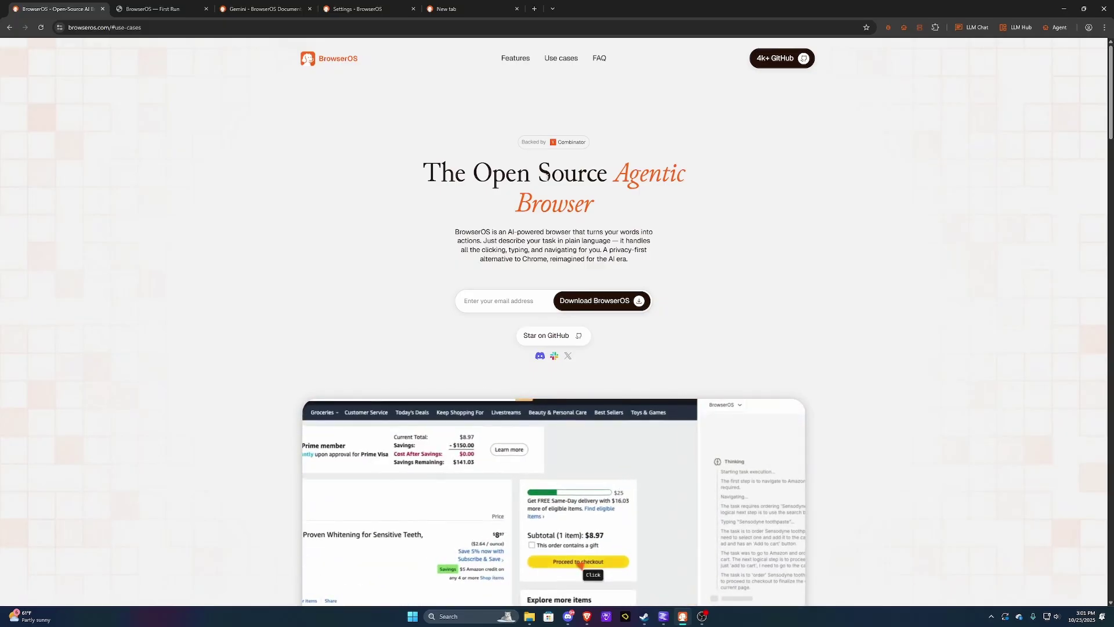
pyautogui.moveTo(424, 173); pyautogui.dragTo(619, 241)
pyautogui.click(494, 221)
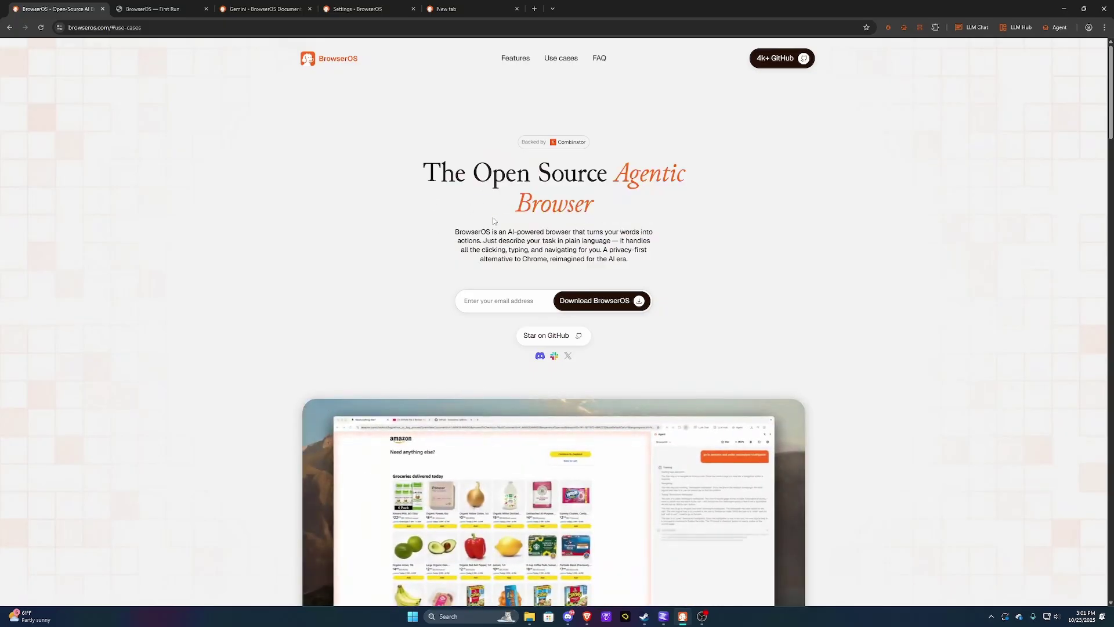
pyautogui.moveTo(424, 174); pyautogui.dragTo(469, 177)
pyautogui.click(468, 177)
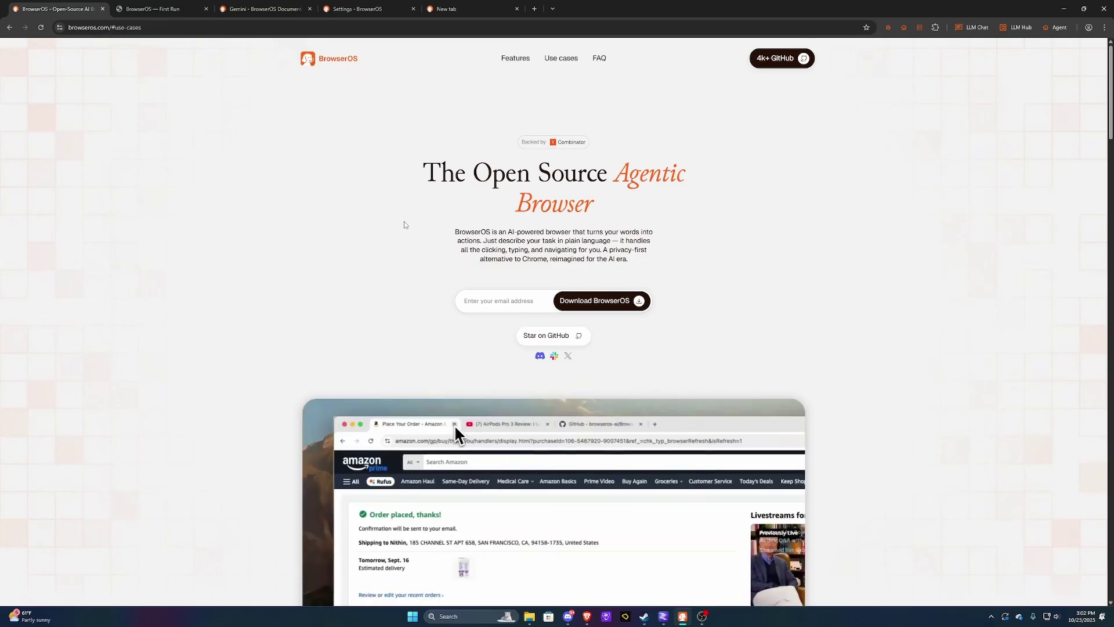
# Step: Look through the BrowserOS homepage from the feature and work sections past the use cases and FAQ to the footer
pyautogui.scroll(-5, 405, 224)
pyautogui.scroll(-12, 294, 245)
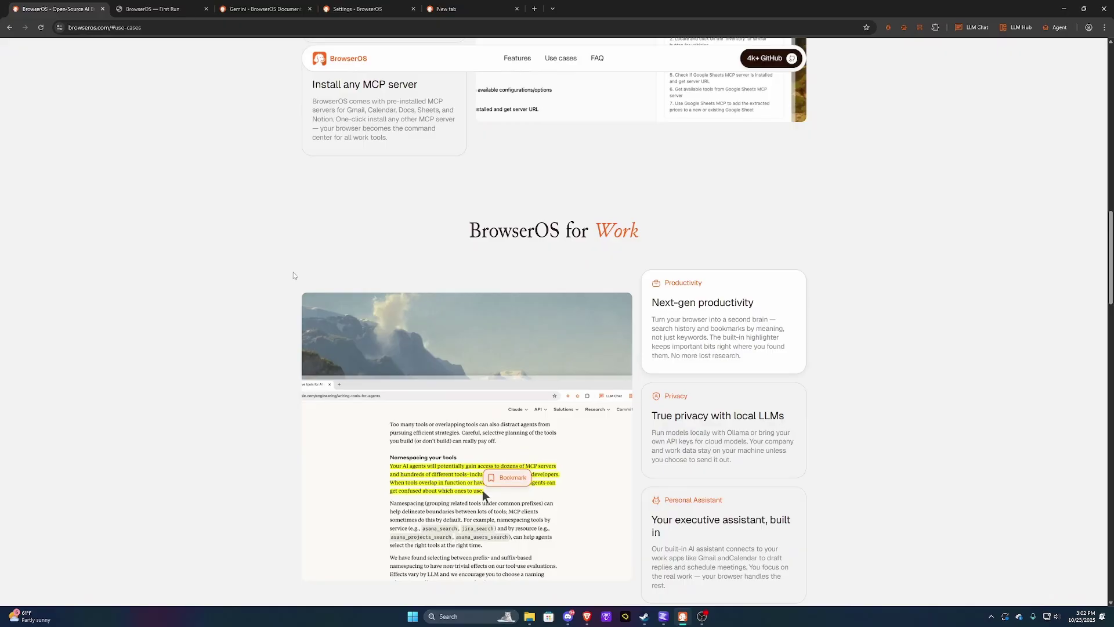
pyautogui.scroll(-7, 293, 273)
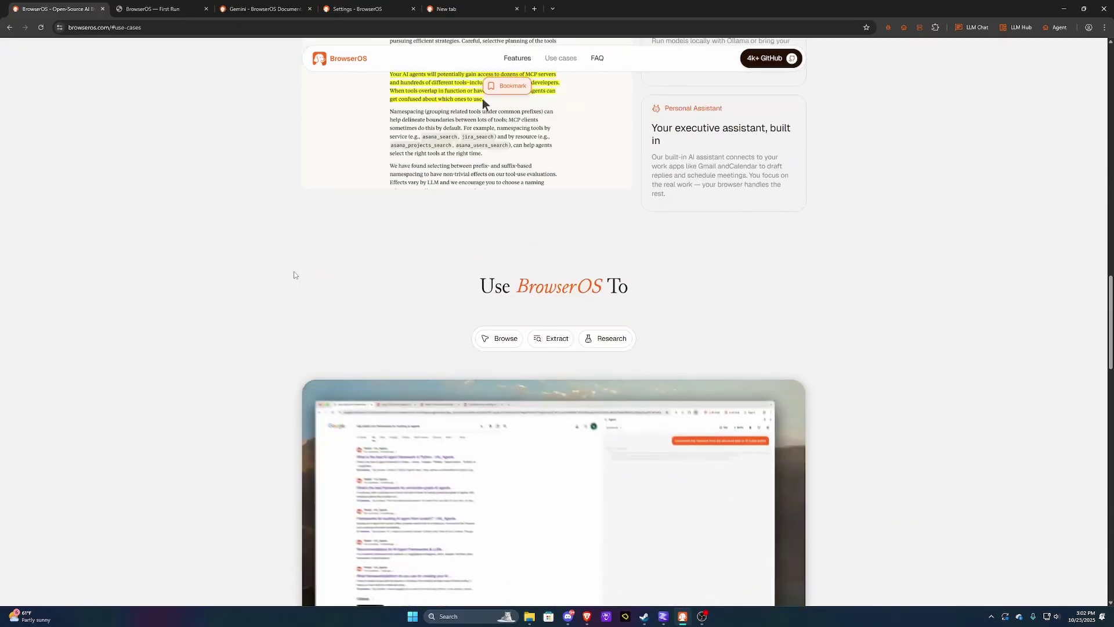
pyautogui.scroll(-1, 295, 278)
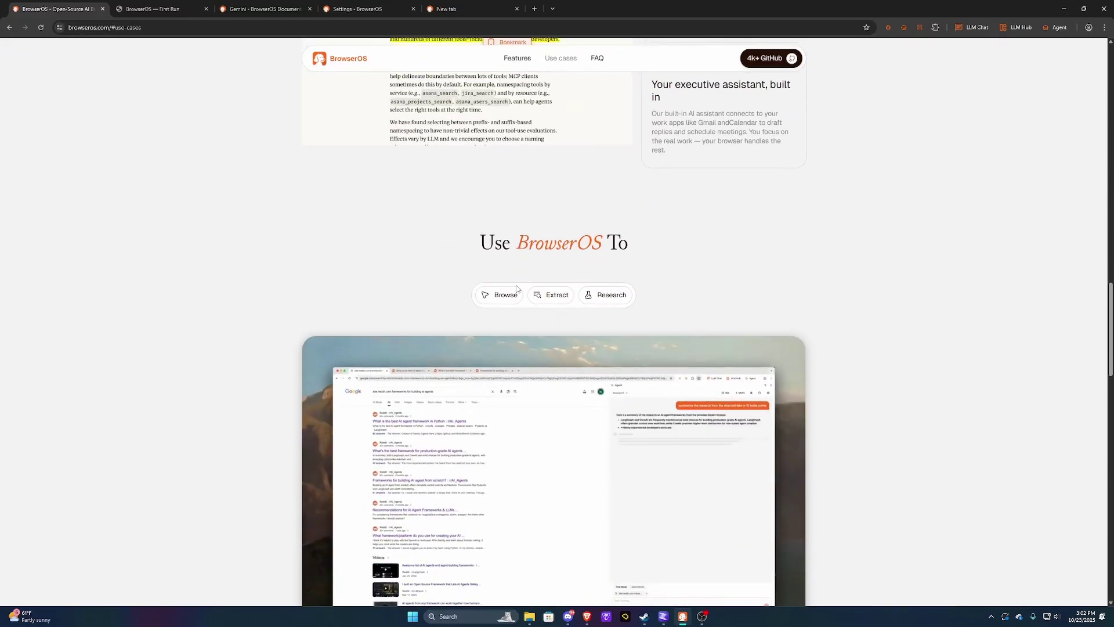
pyautogui.scroll(-9, 311, 298)
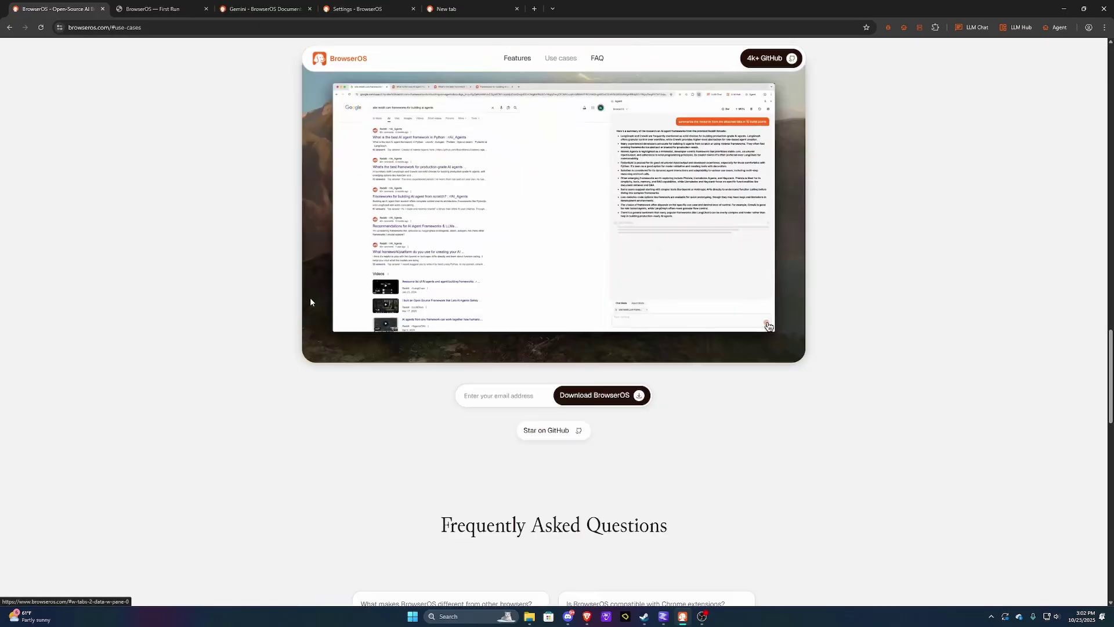
pyautogui.scroll(-1, 319, 354)
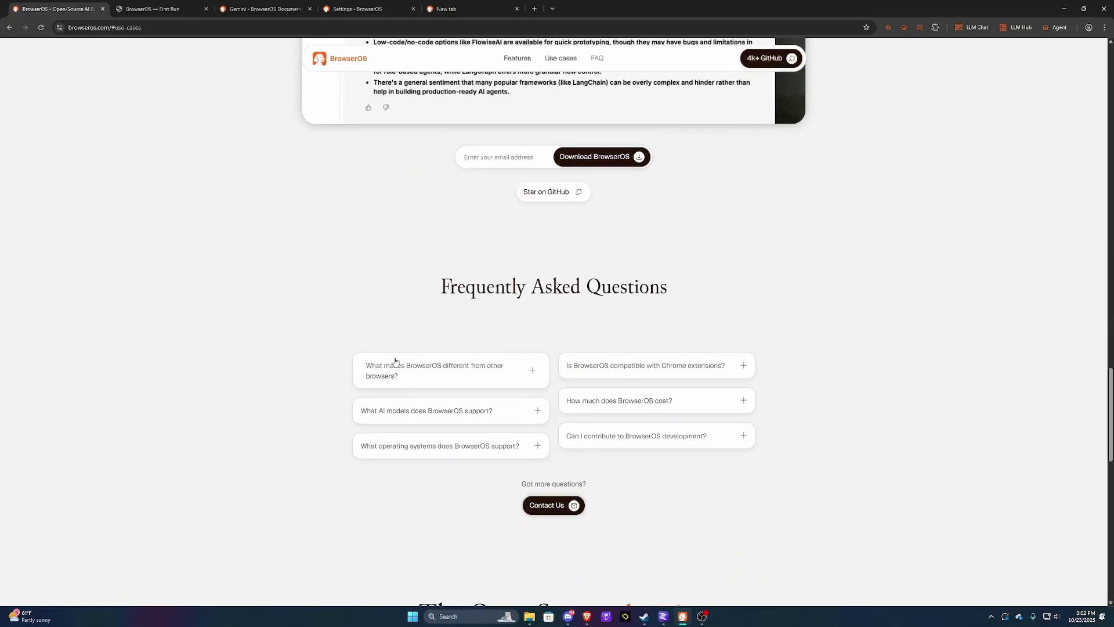
pyautogui.scroll(-3, 400, 367)
pyautogui.scroll(3, 424, 369)
pyautogui.scroll(-2, 423, 371)
pyautogui.scroll(3, 421, 375)
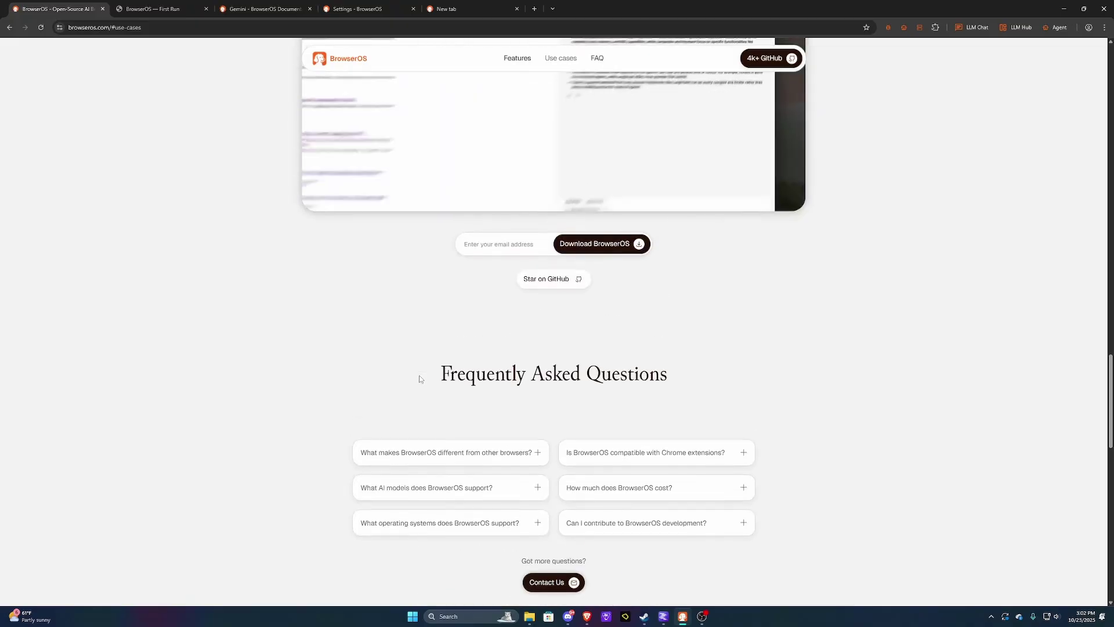
pyautogui.click(625, 245)
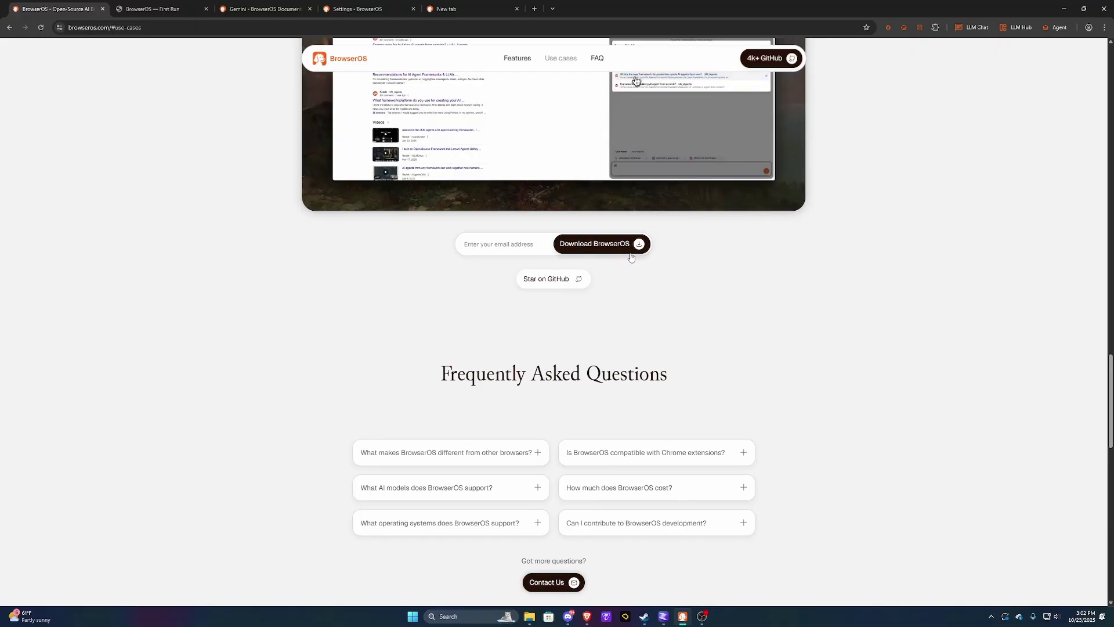
pyautogui.scroll(-4, 377, 318)
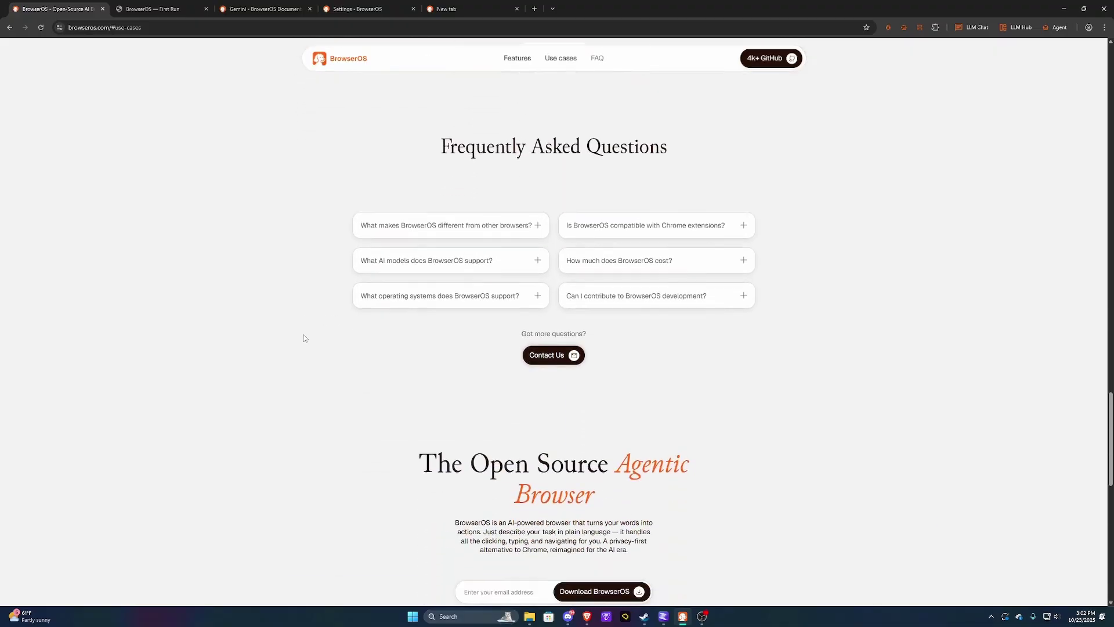
pyautogui.scroll(-1, 398, 186)
pyautogui.scroll(3, 365, 212)
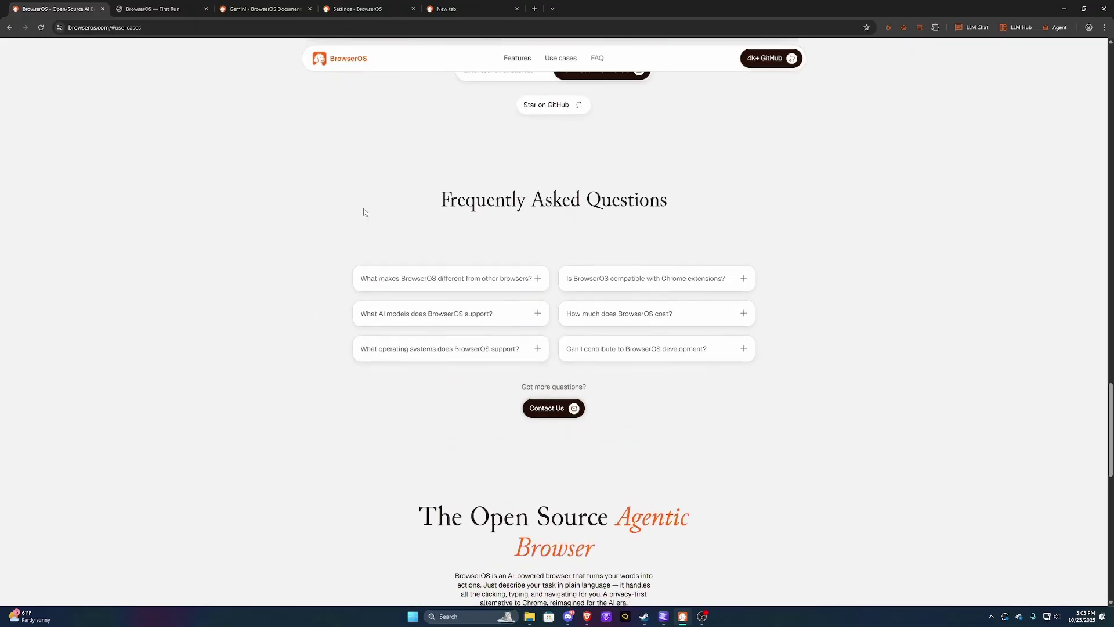
pyautogui.scroll(-7, 273, 283)
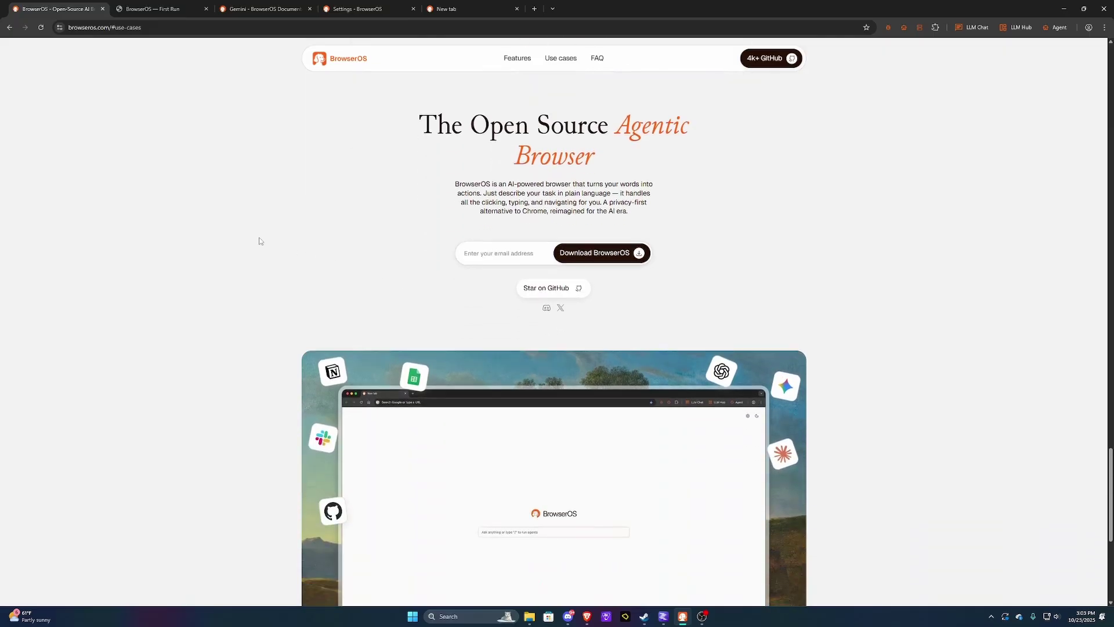
pyautogui.scroll(-6, 261, 242)
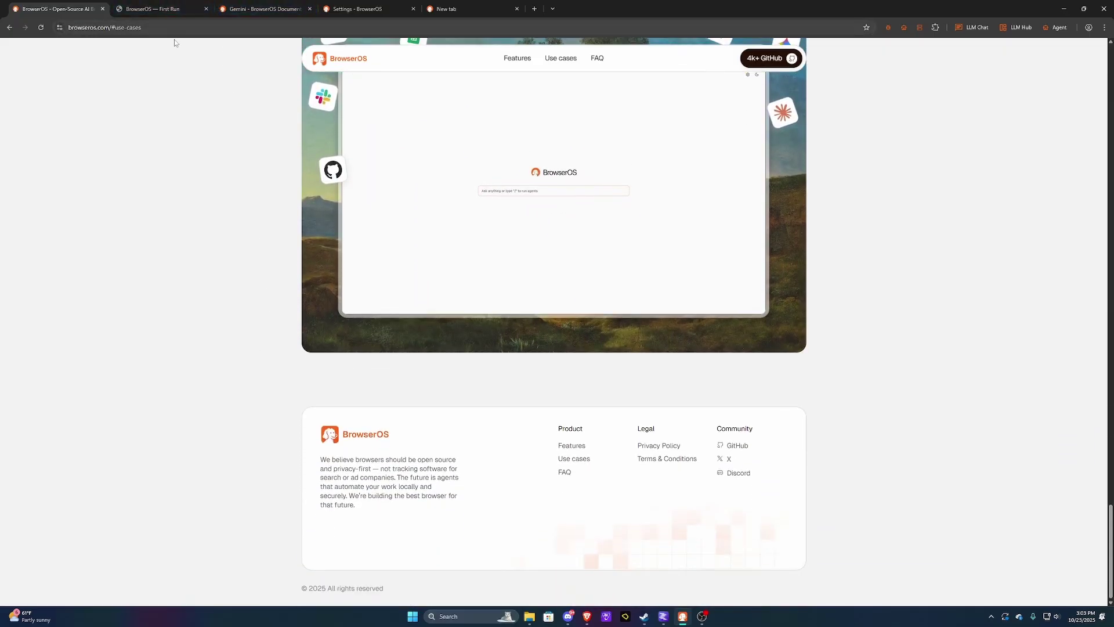
# Step: Review the getting-started steps, key features and community links on the BrowserOS First Run page
pyautogui.click(155, 12)
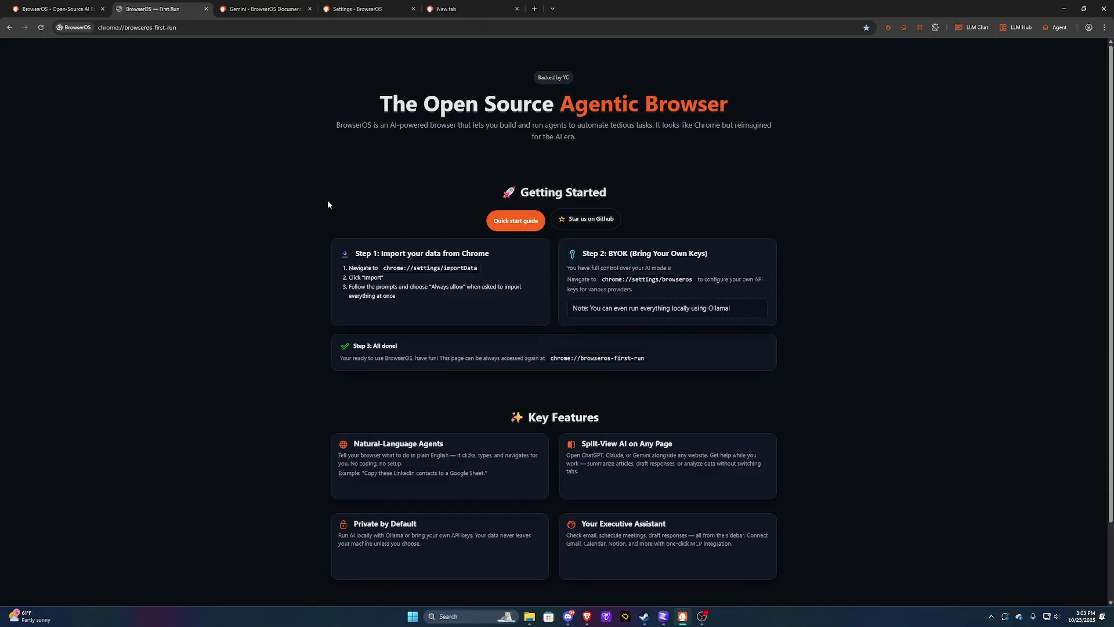
pyautogui.moveTo(372, 110); pyautogui.dragTo(524, 142)
pyautogui.click(364, 103)
pyautogui.click(689, 167)
pyautogui.scroll(-1, 263, 276)
pyautogui.scroll(1, 276, 284)
pyautogui.scroll(-1, 350, 214)
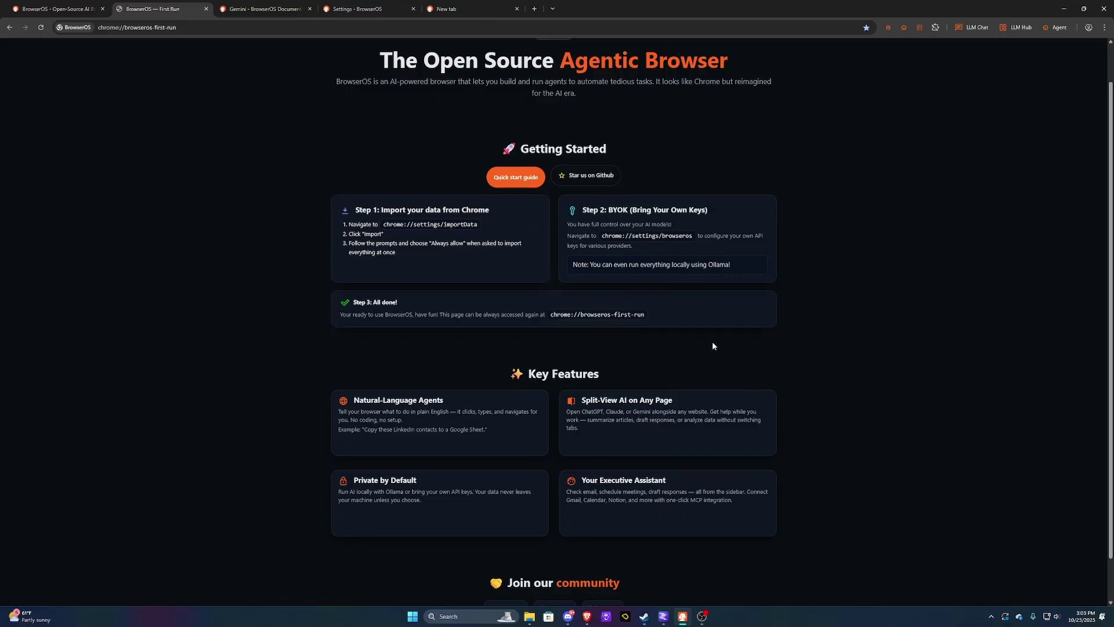
pyautogui.scroll(-1, 713, 346)
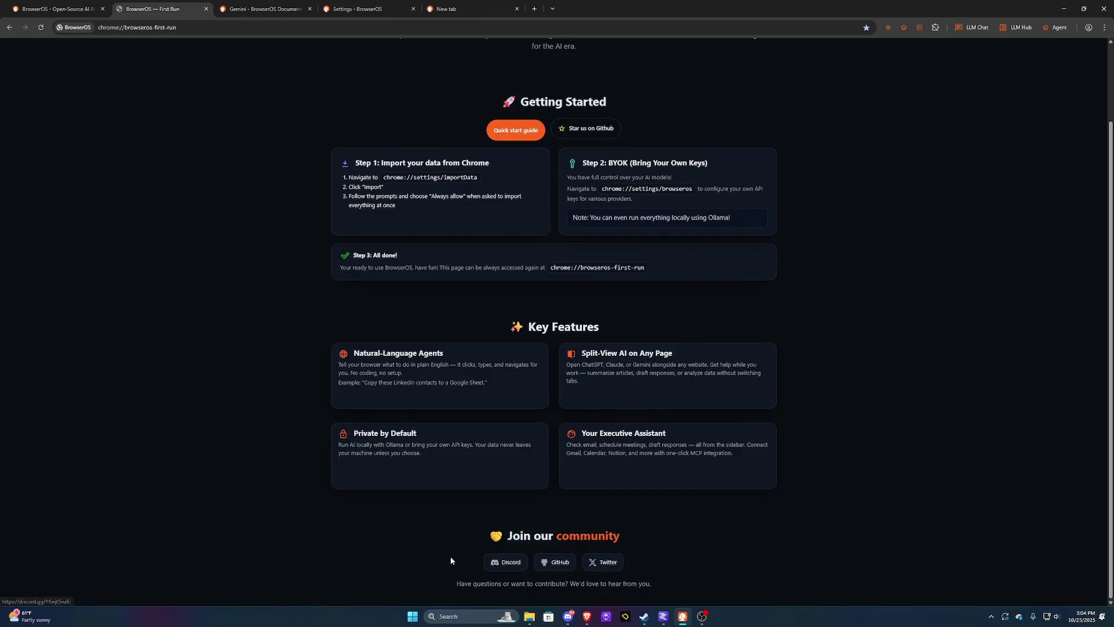
pyautogui.moveTo(460, 534); pyautogui.dragTo(683, 555)
pyautogui.click(684, 557)
pyautogui.scroll(2, 520, 133)
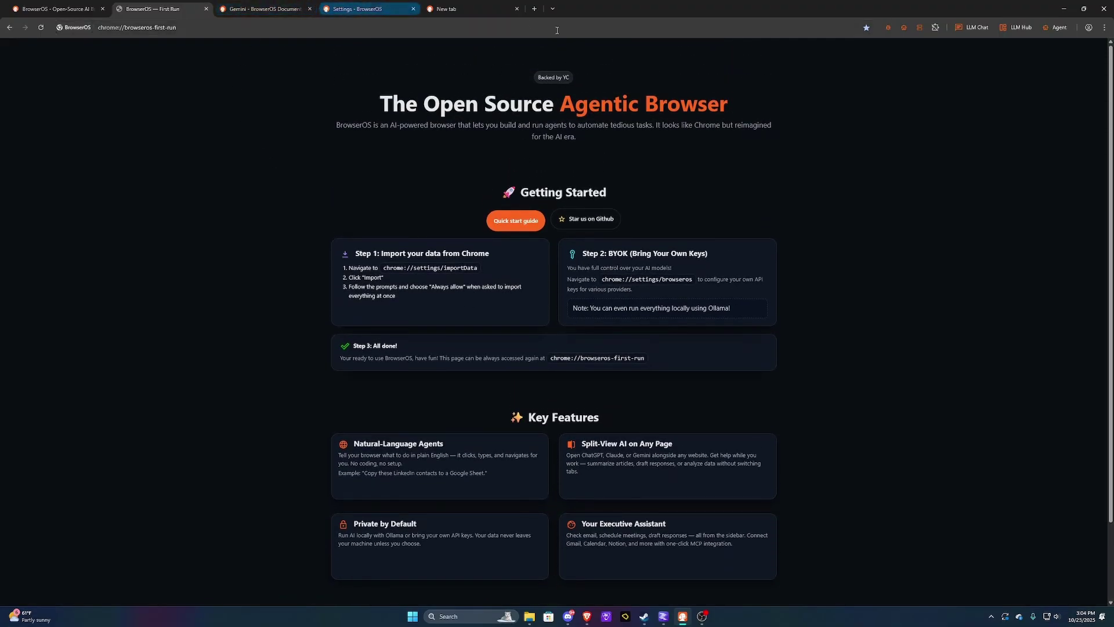
# Step: Open the browser settings from the new tab page, view the AI innovations section, and close that tab
pyautogui.click(472, 13)
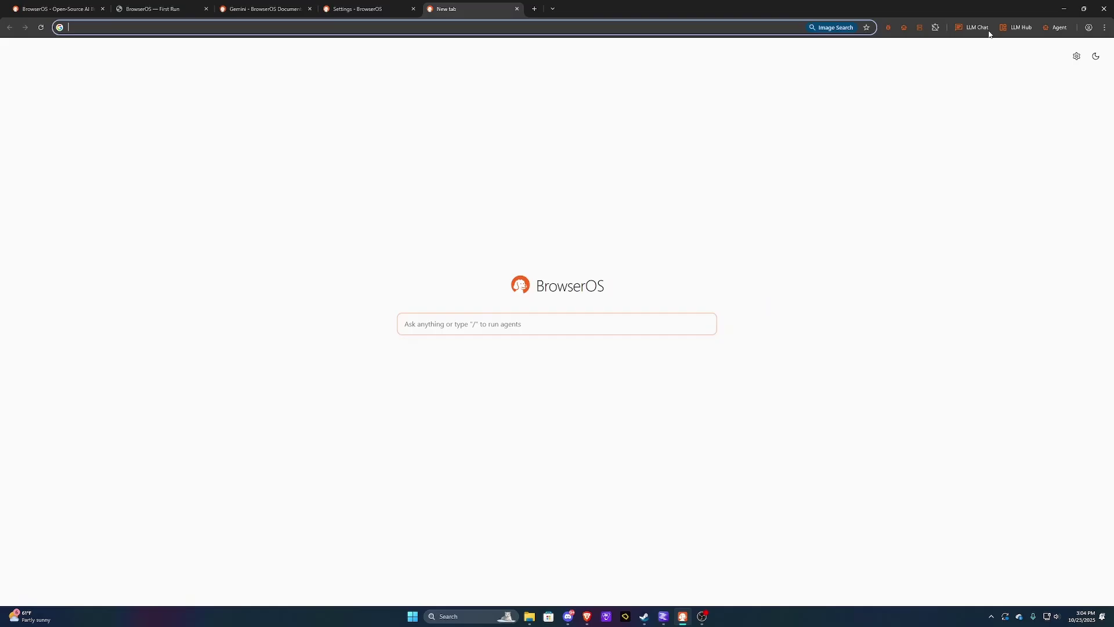
pyautogui.click(1104, 29)
pyautogui.click(1003, 331)
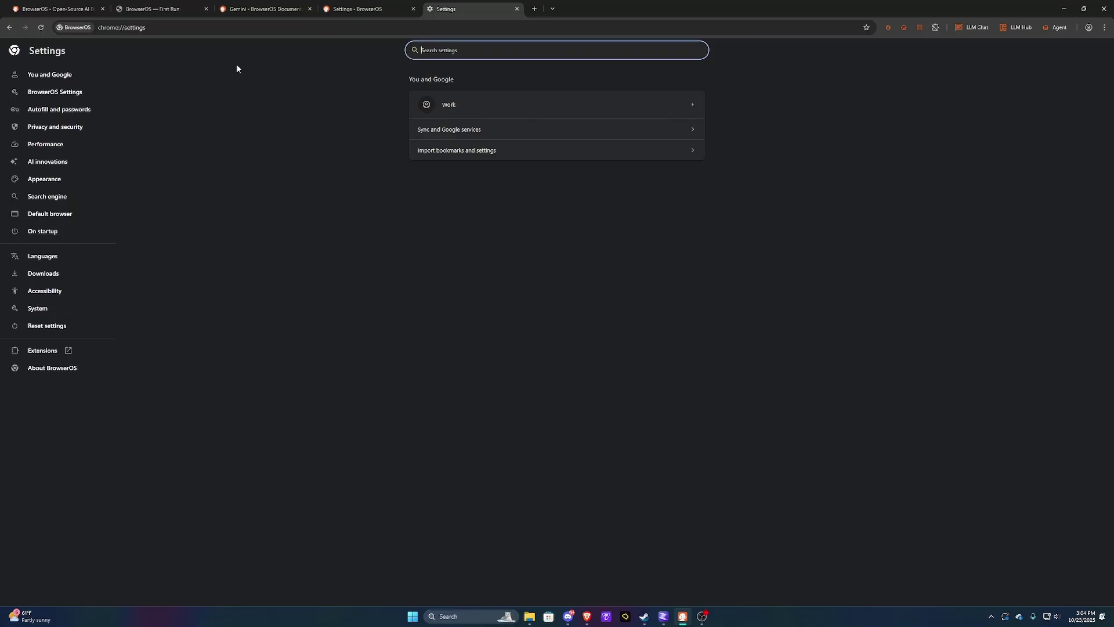
pyautogui.moveTo(237, 68); pyautogui.dragTo(196, 390)
pyautogui.click(212, 254)
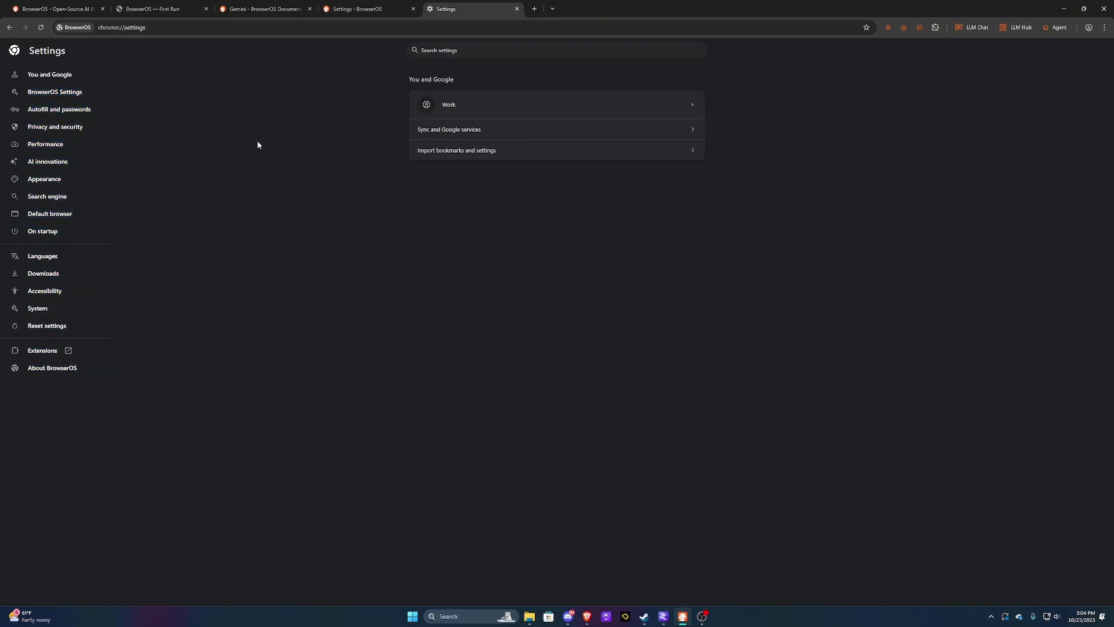
pyautogui.click(52, 166)
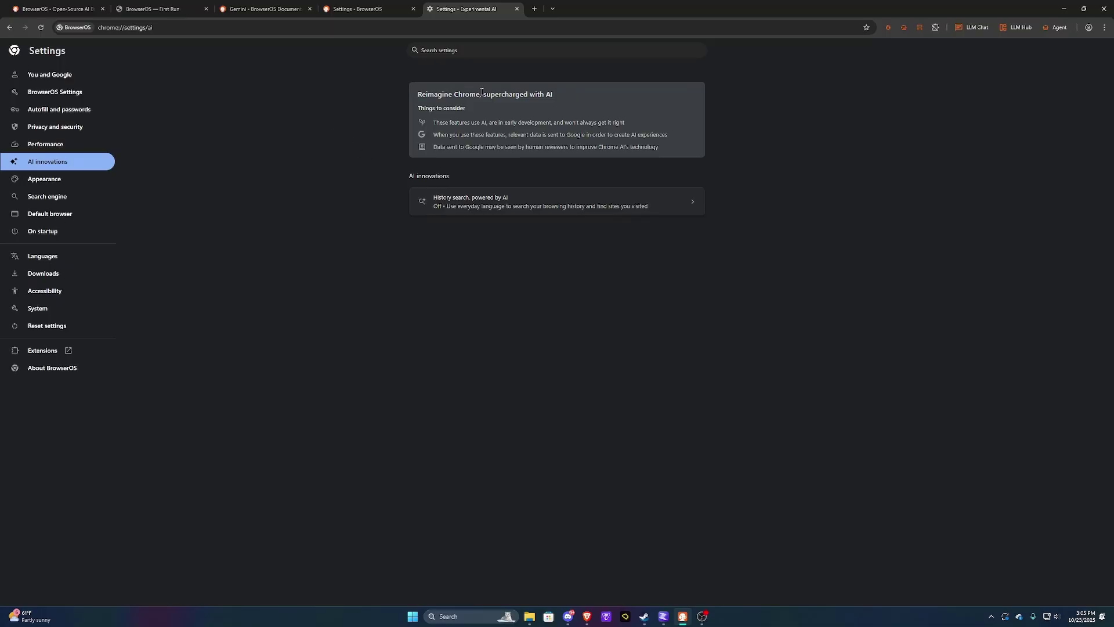
pyautogui.middleClick(454, 9)
# Step: Open the Onboarding Guide in the BrowserOS documentation and compare it with the First Run page
pyautogui.click(158, 10)
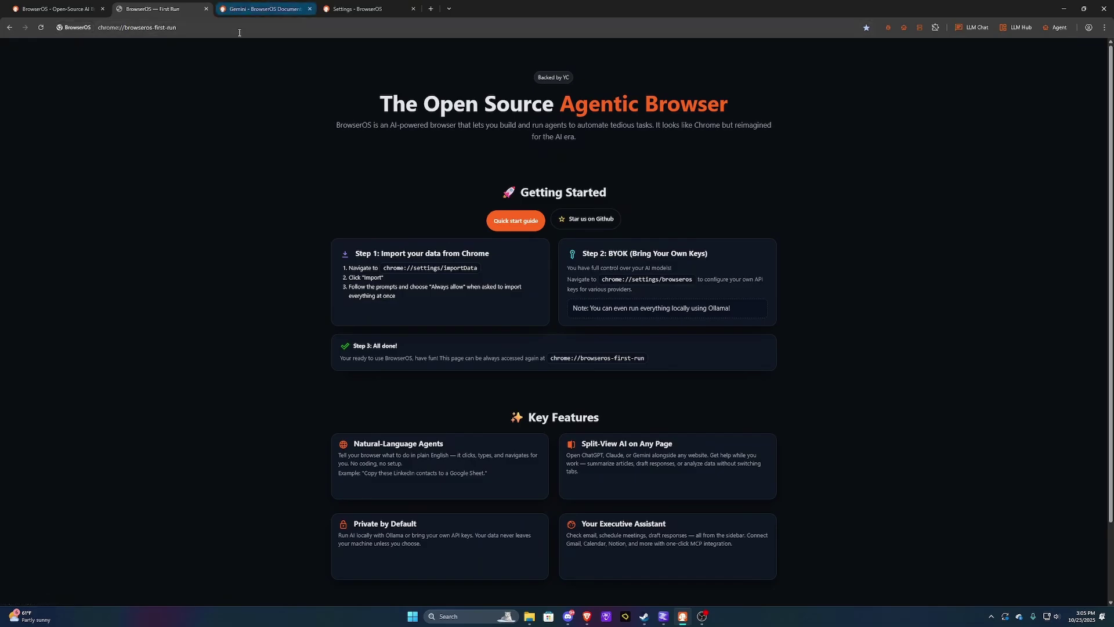
pyautogui.click(249, 10)
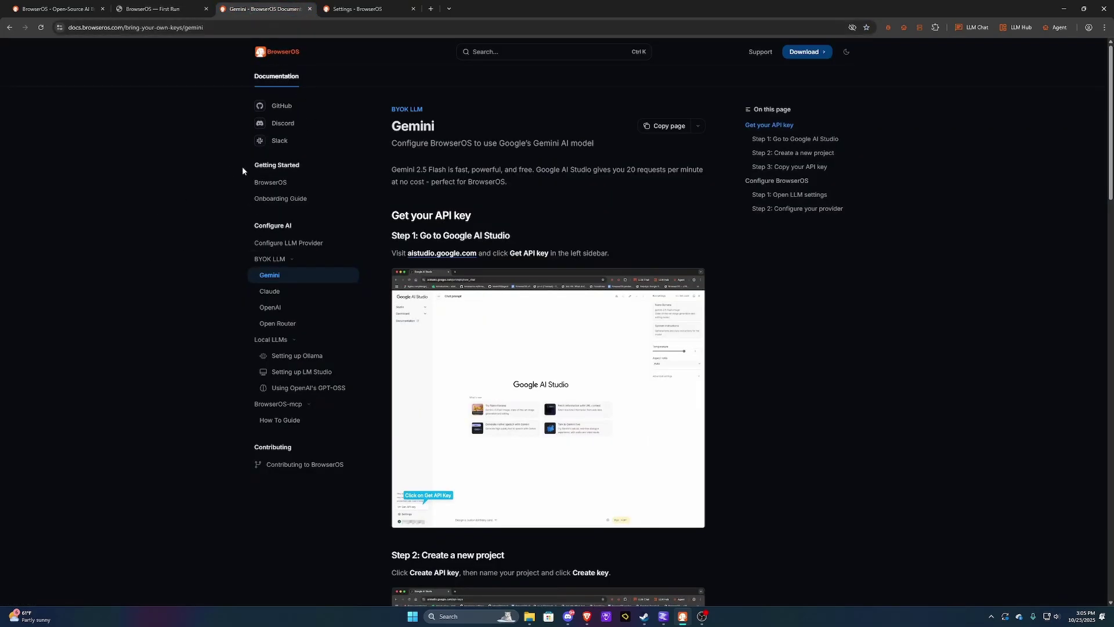
pyautogui.click(279, 201)
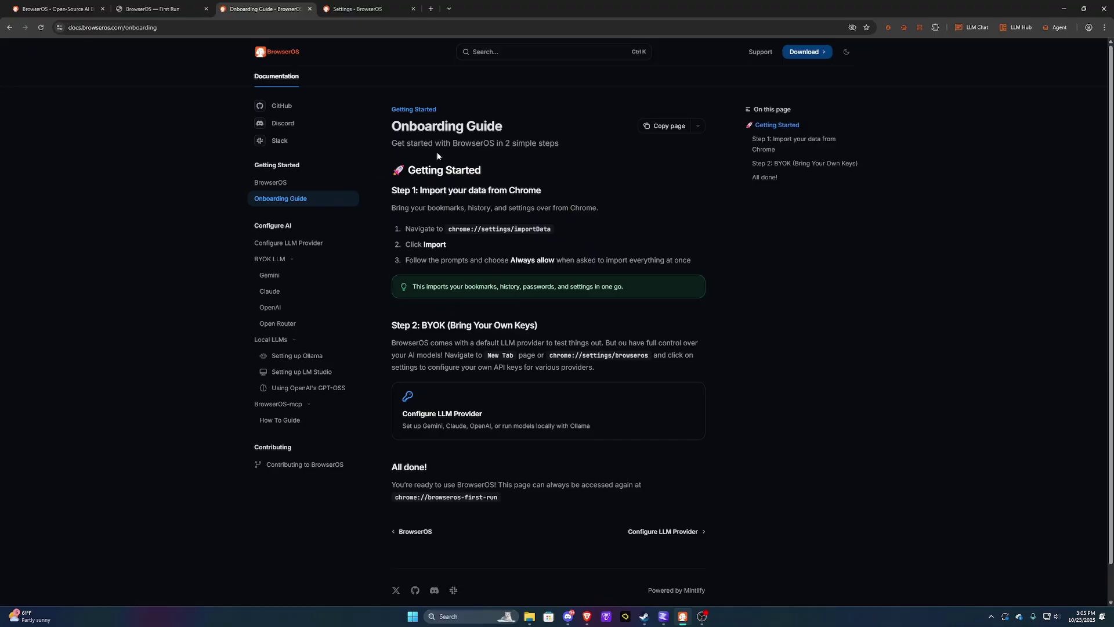
pyautogui.click(170, 14)
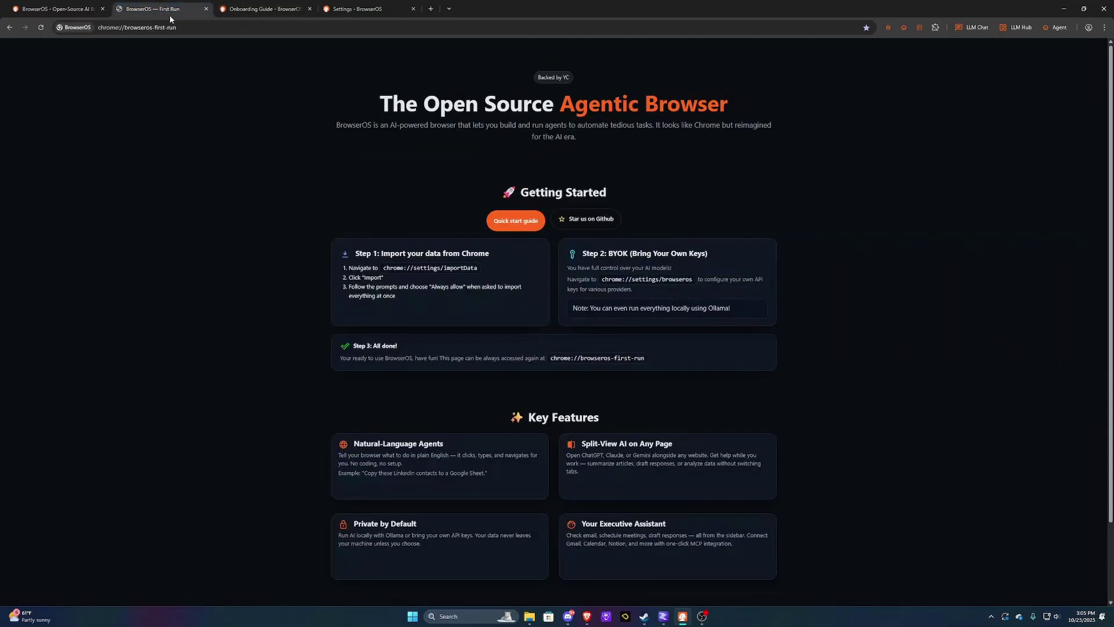
pyautogui.click(261, 9)
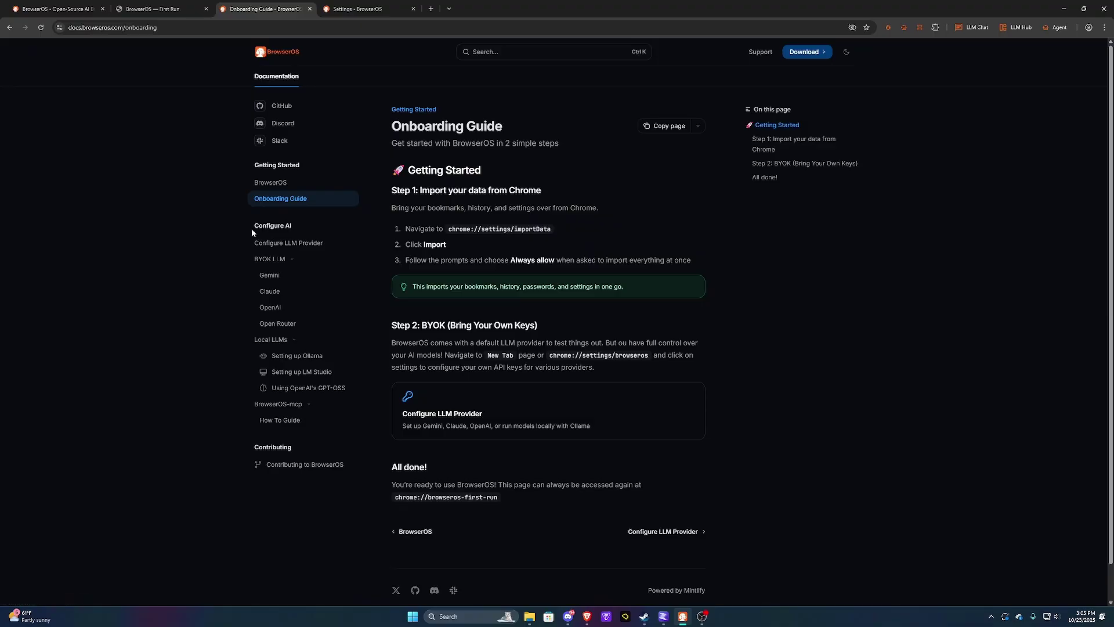
# Step: Open the Configure LLM Provider documentation page and read the local-model and own-API-key options
pyautogui.click(270, 245)
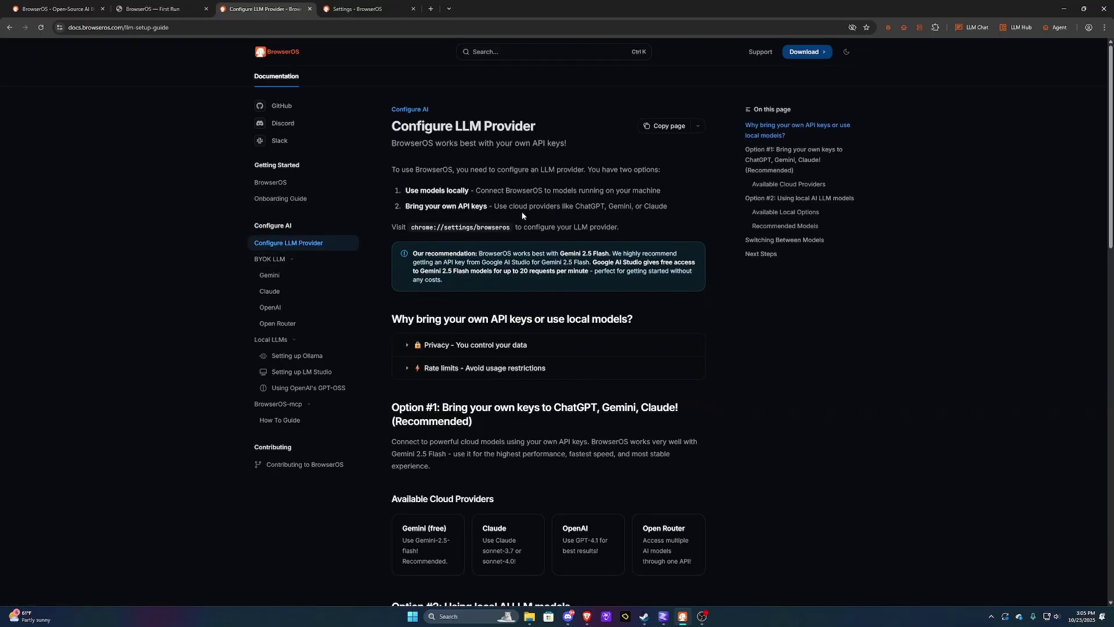
pyautogui.moveTo(403, 191); pyautogui.dragTo(509, 191)
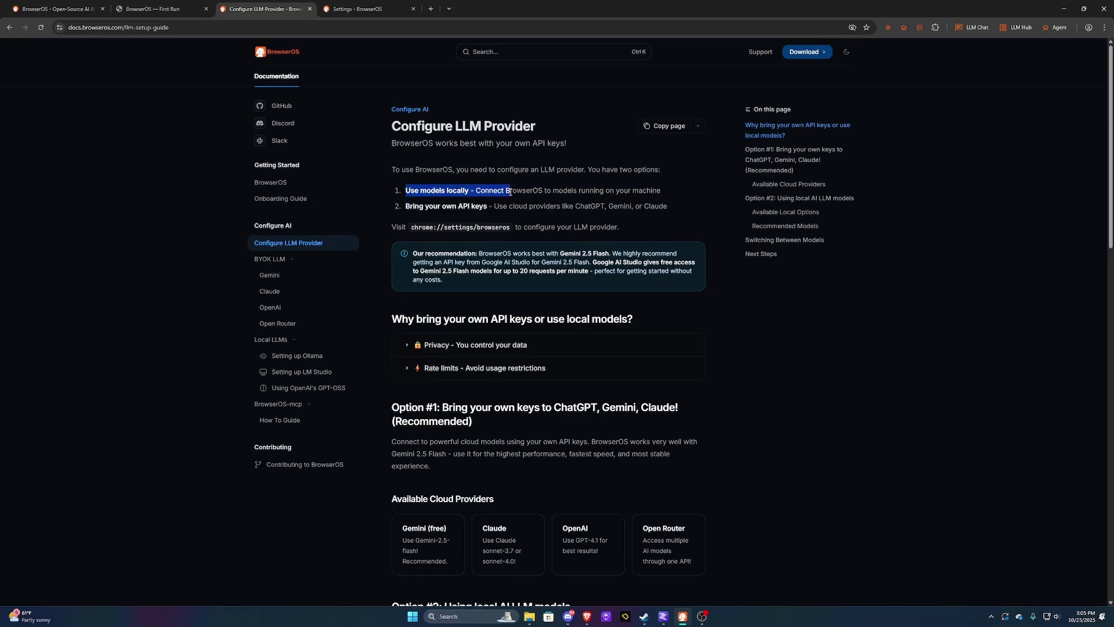
pyautogui.click(509, 191)
pyautogui.moveTo(403, 209); pyautogui.dragTo(502, 207)
pyautogui.click(502, 207)
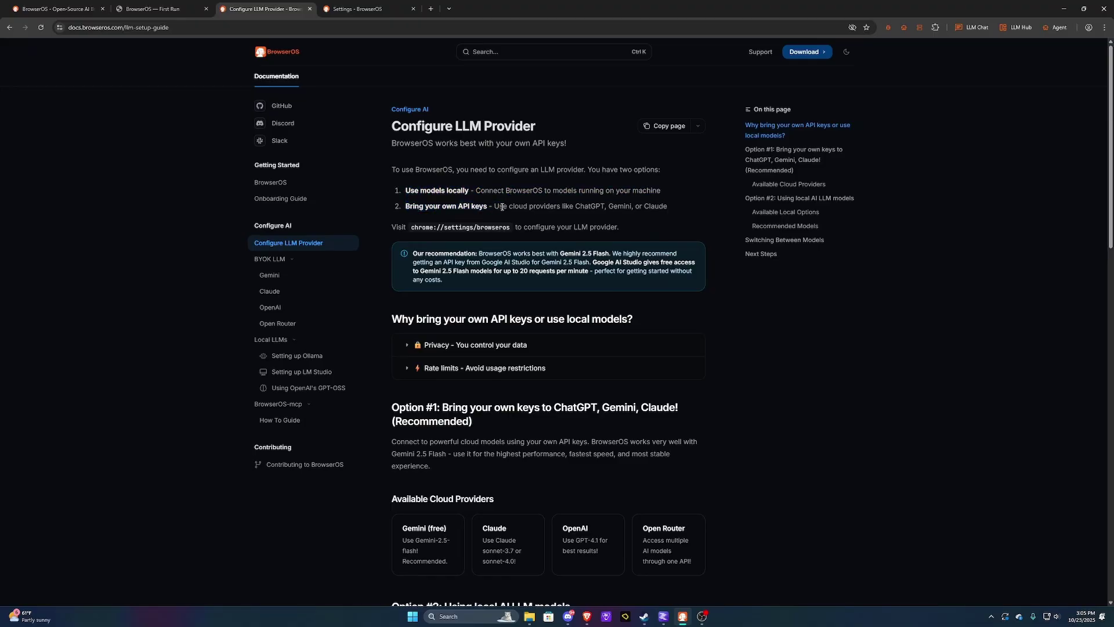
pyautogui.moveTo(616, 182); pyautogui.dragTo(667, 205)
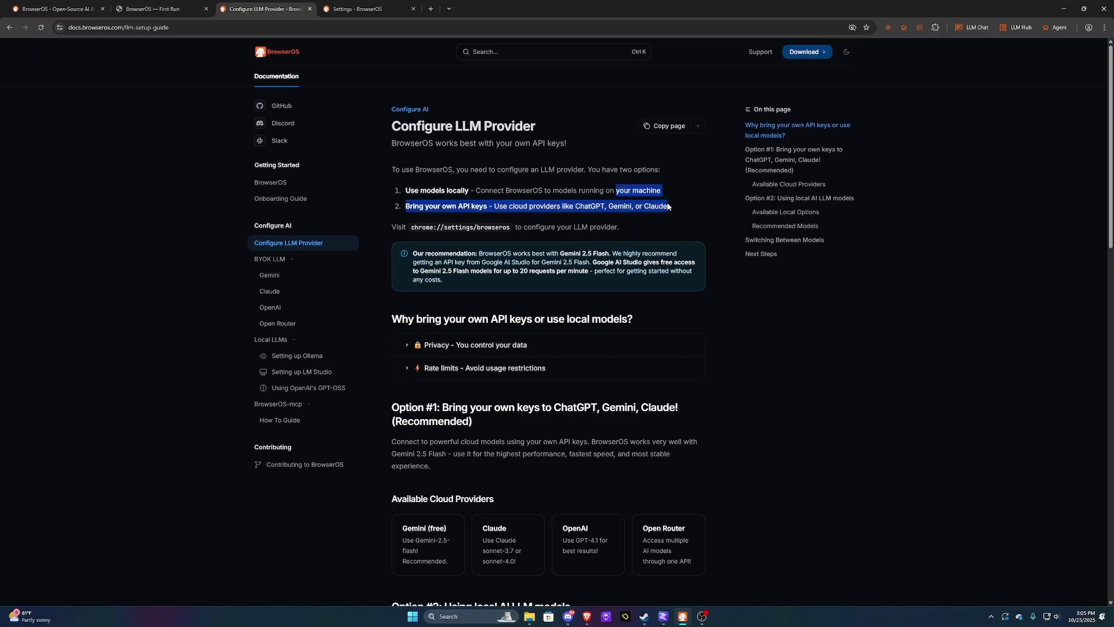
pyautogui.click(573, 201)
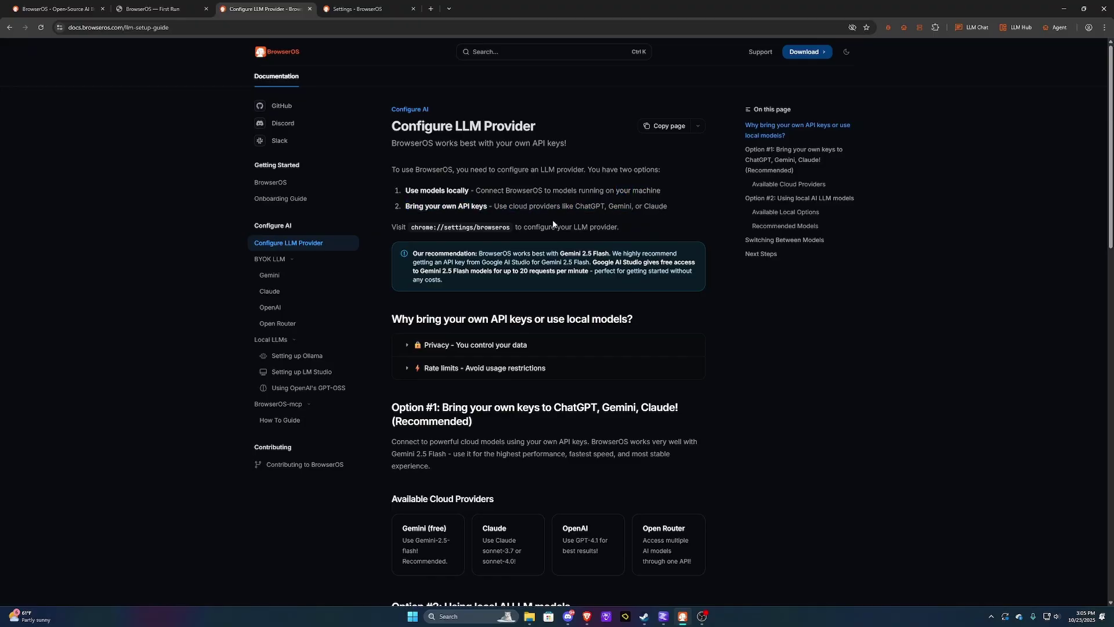
# Step: Expand the Privacy and Rate limits explanations about using own API keys or local models
pyautogui.scroll(-2, 446, 308)
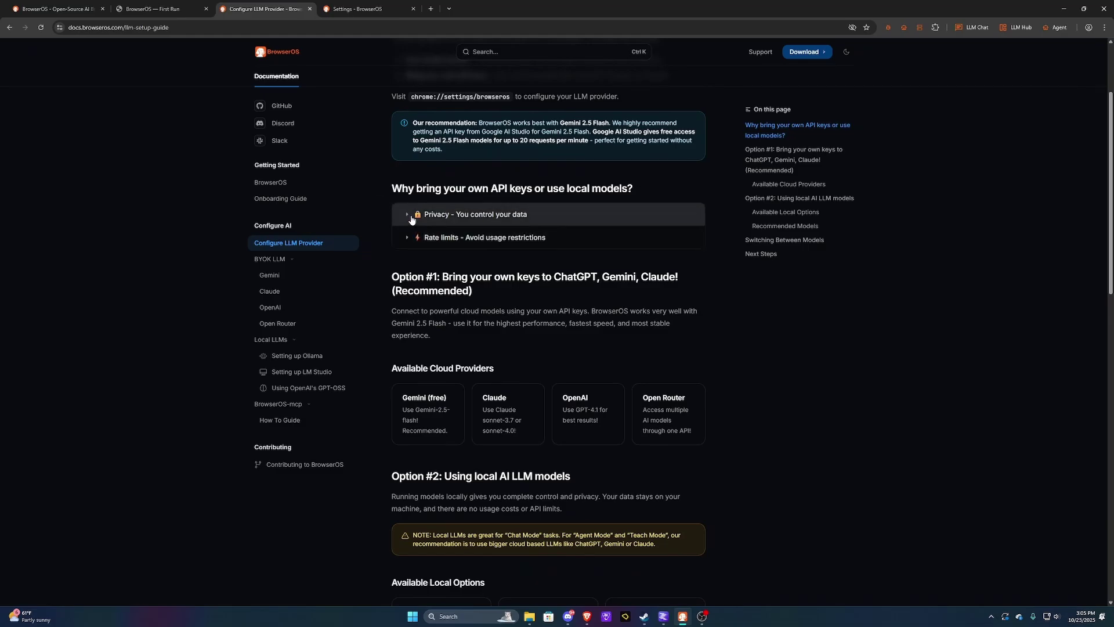
pyautogui.click(464, 221)
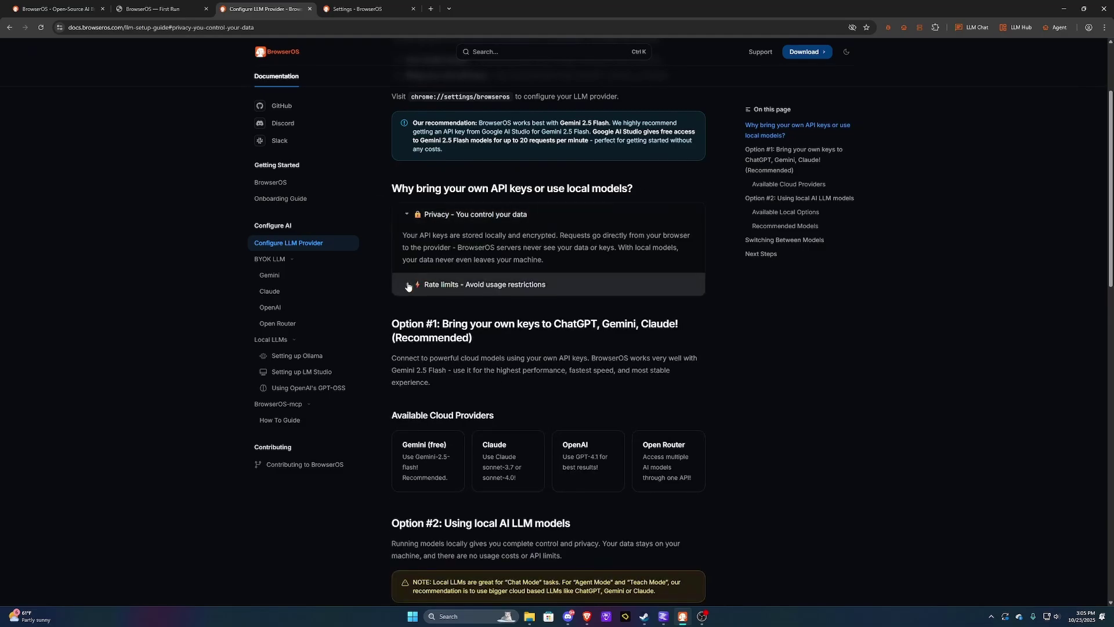
pyautogui.click(522, 284)
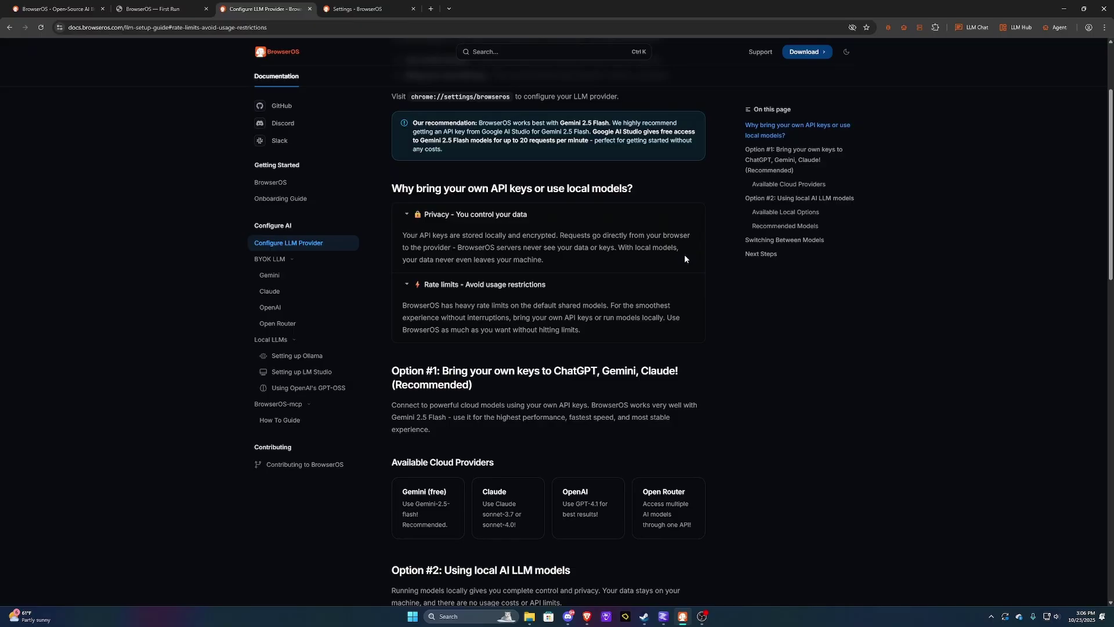
# Step: Read the cloud provider and local model options, and open the Gemini guide under BYOK LLM
pyautogui.scroll(-4, 685, 259)
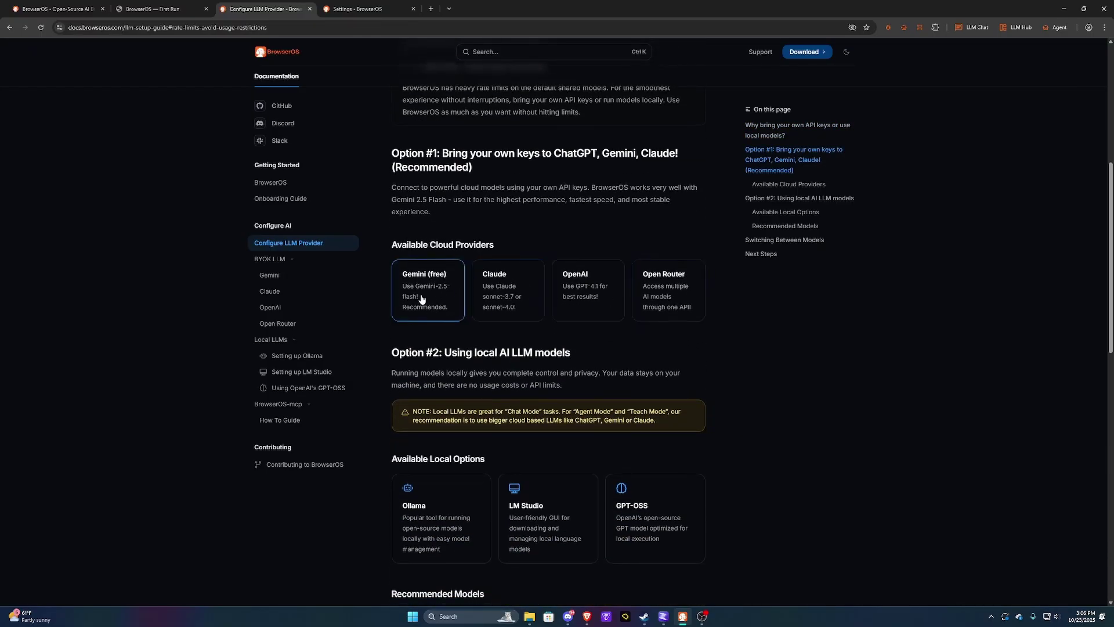
pyautogui.scroll(-2, 722, 290)
pyautogui.click(276, 260)
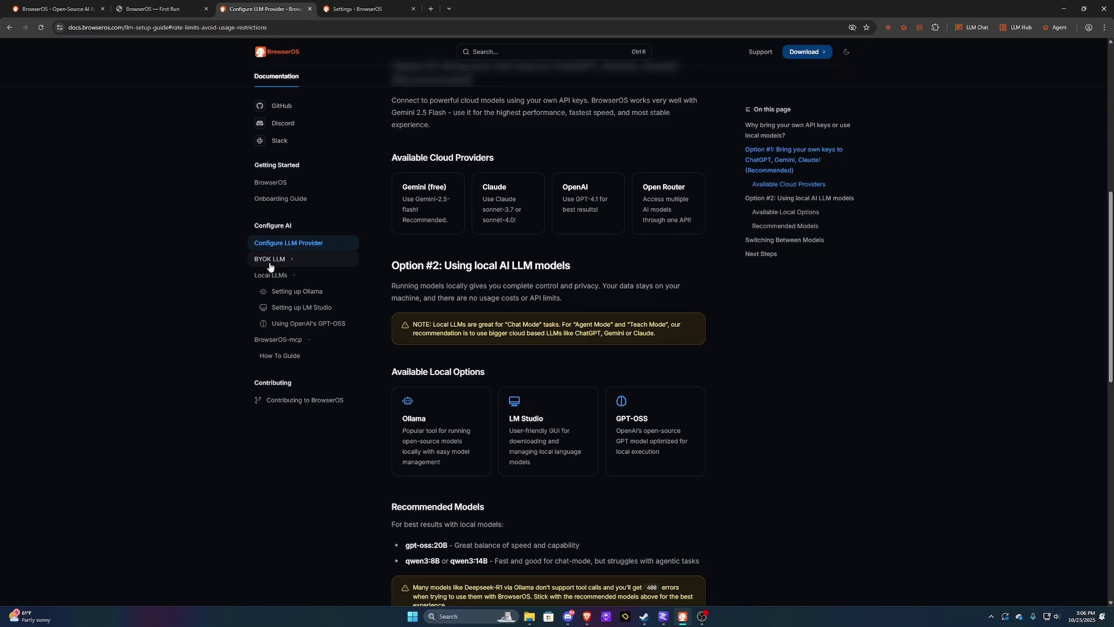
pyautogui.click(273, 260)
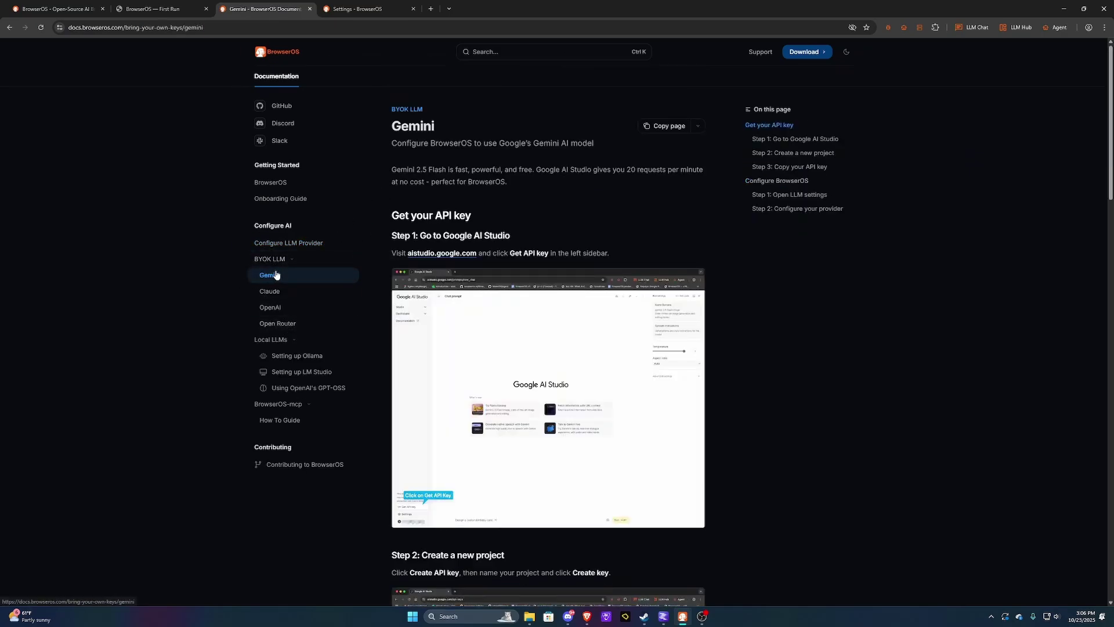
# Step: Read the Gemini guide's steps for visiting Google AI Studio, creating a project and copying the API key
pyautogui.scroll(-1, 624, 232)
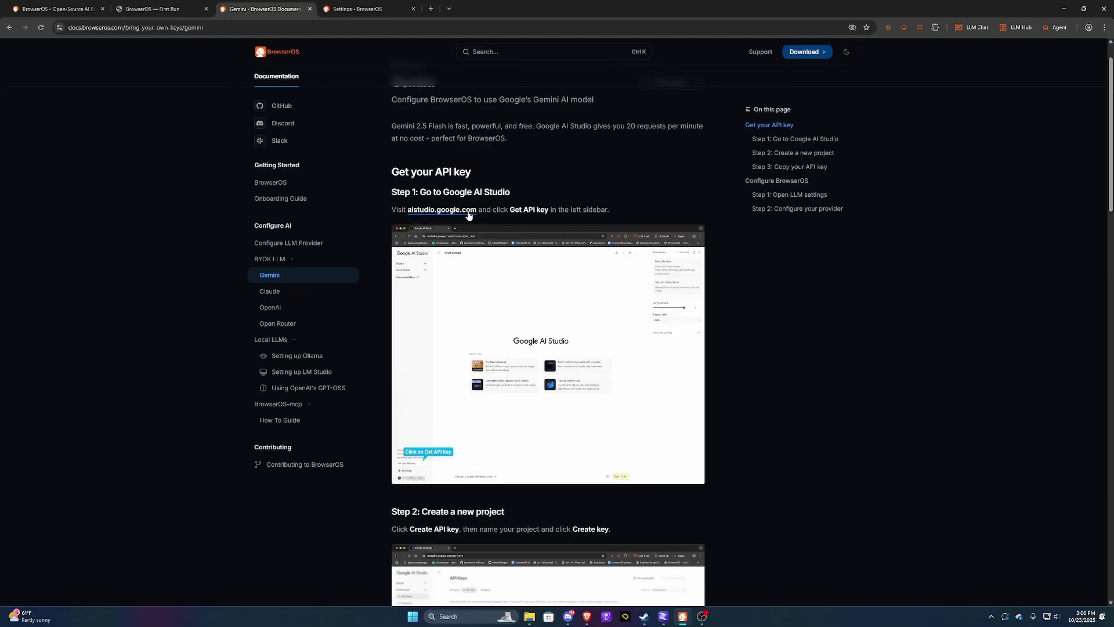
pyautogui.moveTo(510, 211); pyautogui.dragTo(606, 211)
pyautogui.click(639, 211)
pyautogui.scroll(-3, 639, 211)
pyautogui.scroll(2, 746, 255)
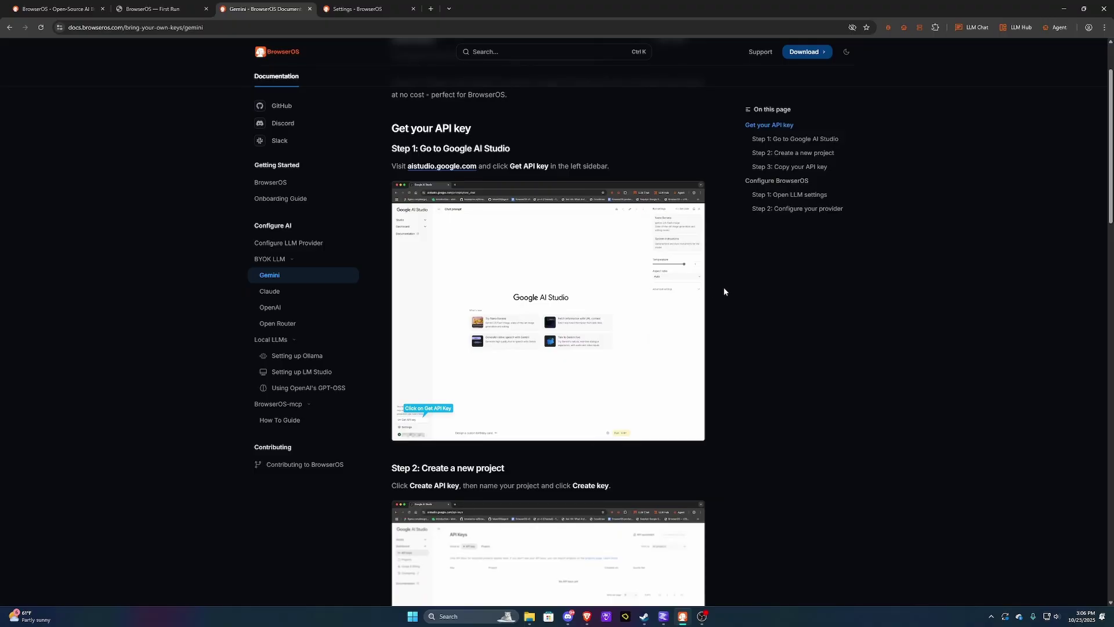
pyautogui.scroll(-2, 723, 288)
pyautogui.scroll(1, 727, 313)
pyautogui.scroll(-10, 726, 311)
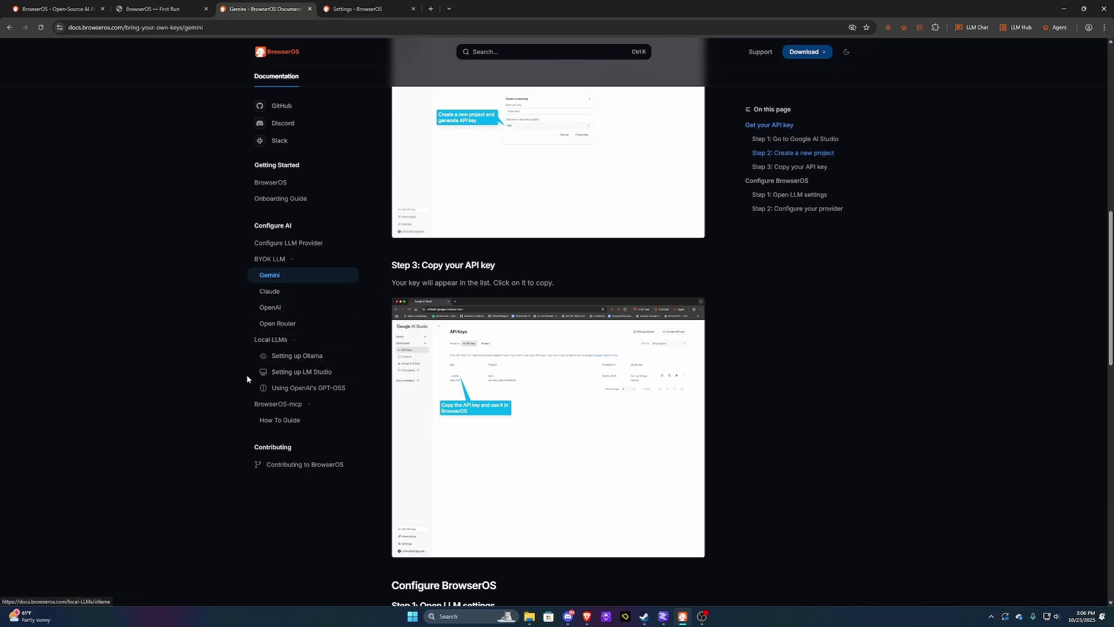
# Step: Open the Setting up Ollama guide in the Local LLMs section of the documentation
pyautogui.moveTo(218, 339); pyautogui.dragTo(335, 412)
pyautogui.click(227, 360)
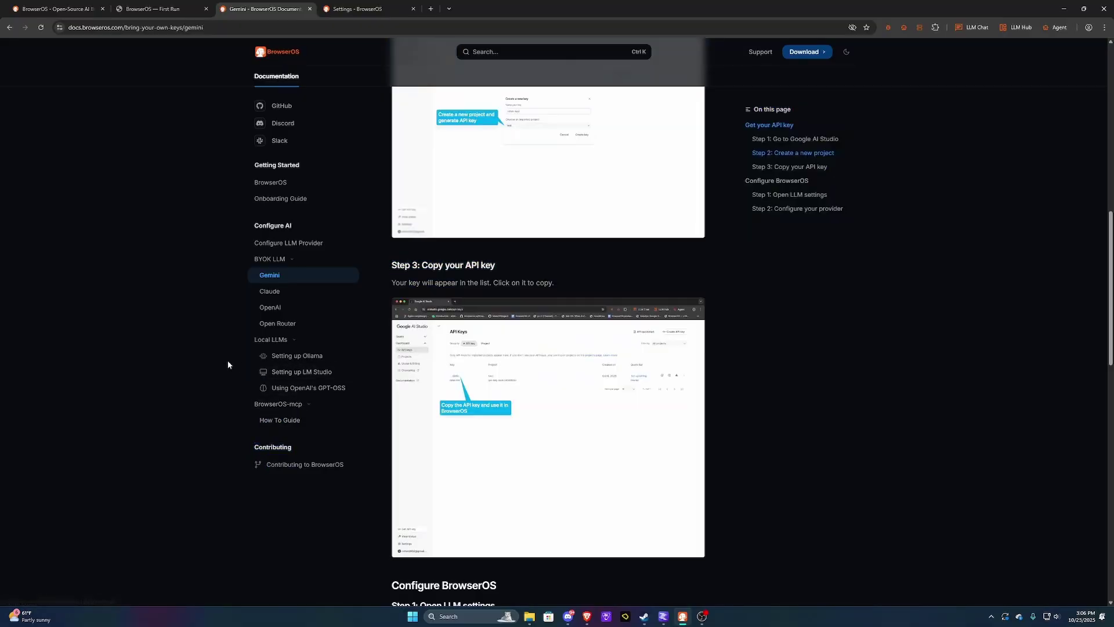
pyautogui.click(276, 367)
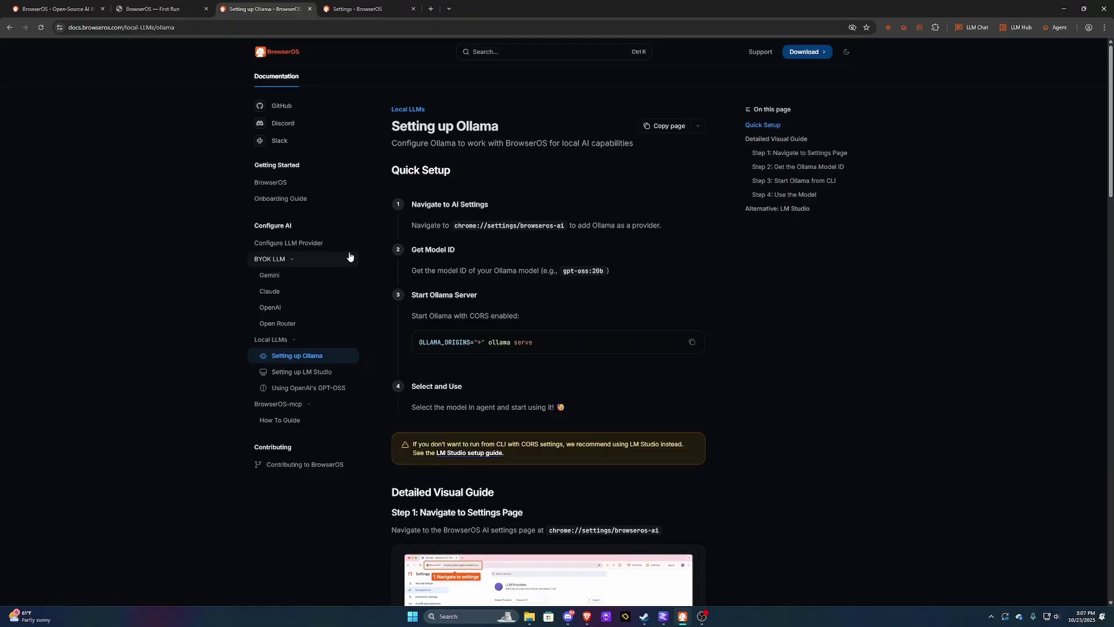
# Step: Open a new browser tab and show the Agent assistant beside it
pyautogui.click(431, 9)
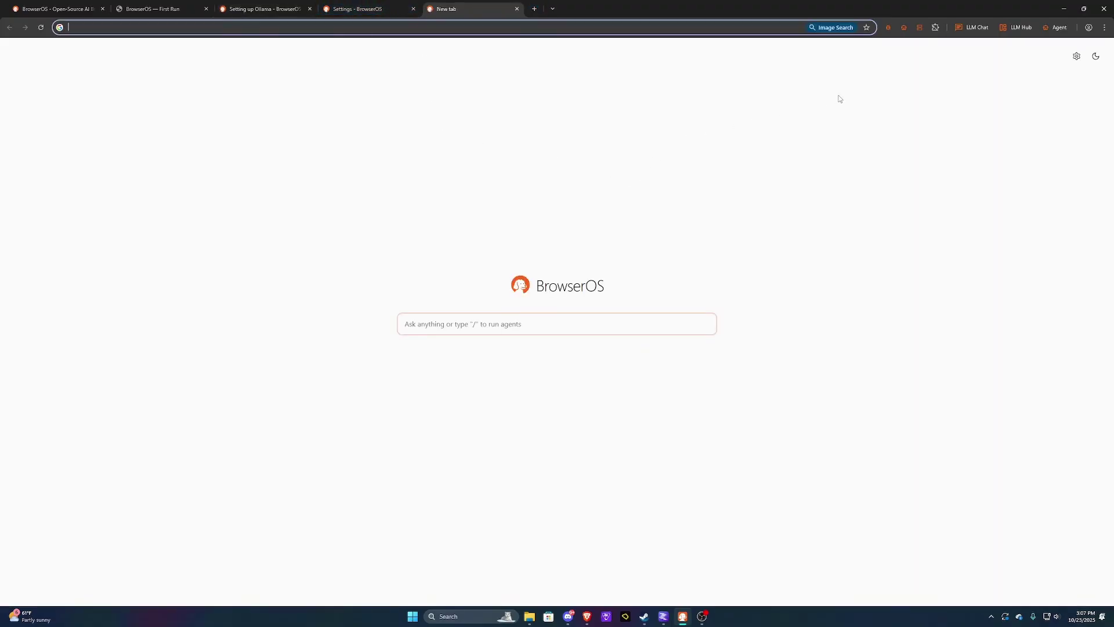
pyautogui.click(1054, 27)
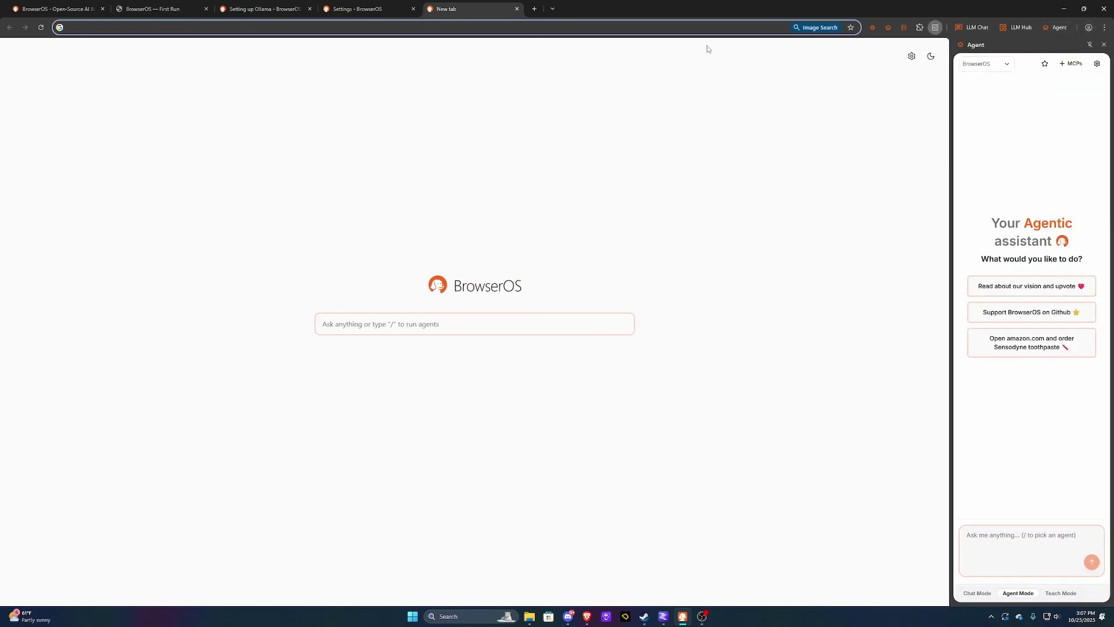
# Step: Return to the BrowserOS settings page and view the available default LLM providers without changing the selection
pyautogui.click(214, 11)
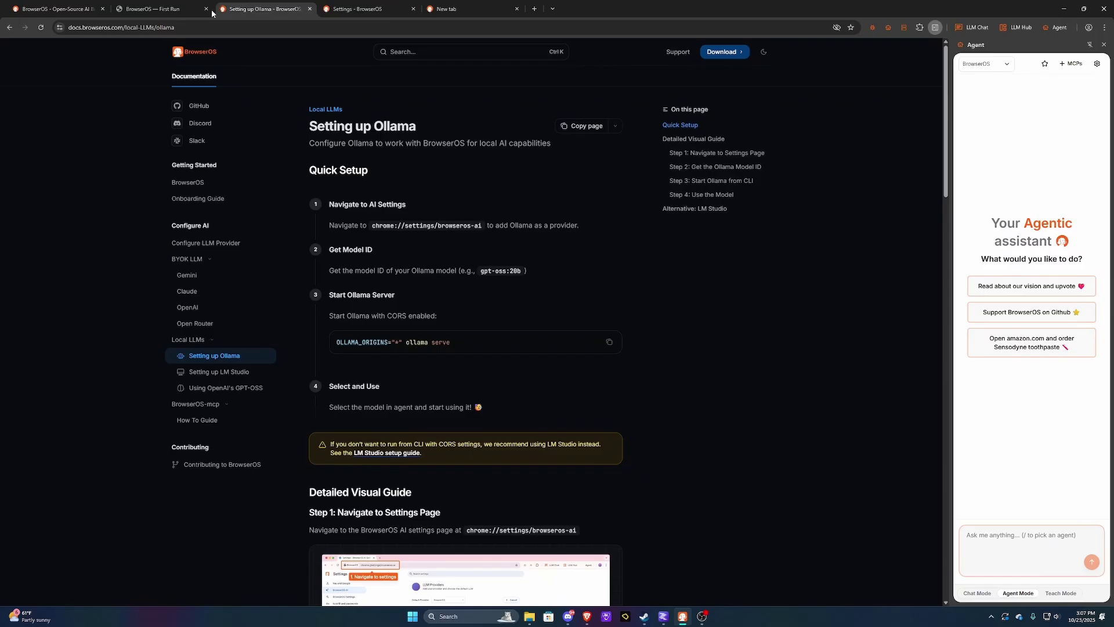
pyautogui.click(172, 11)
pyautogui.click(337, 9)
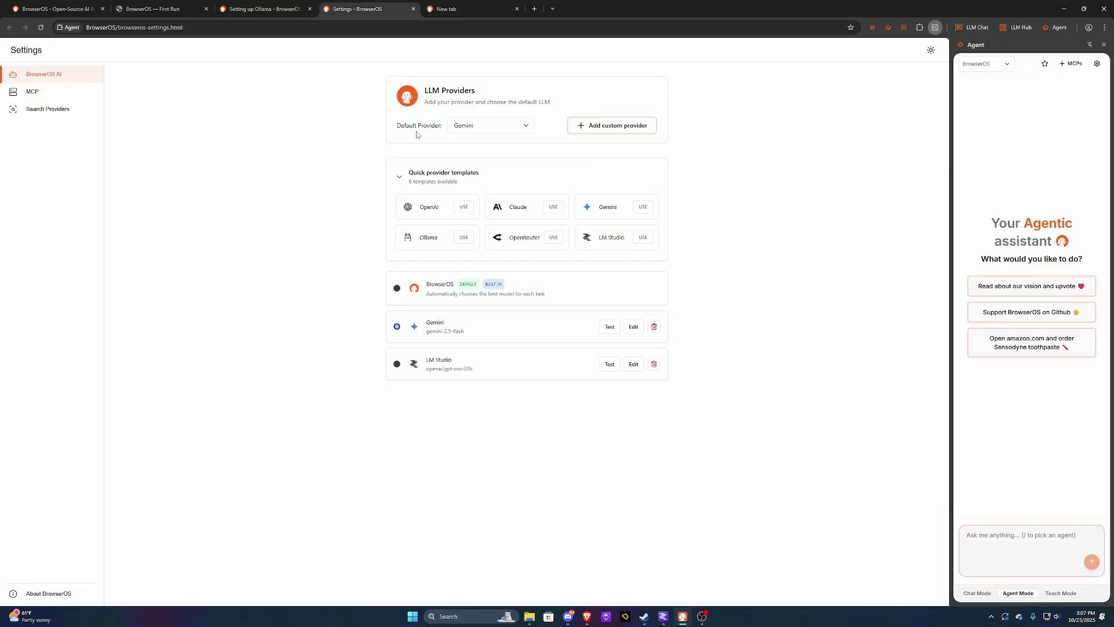
pyautogui.click(462, 128)
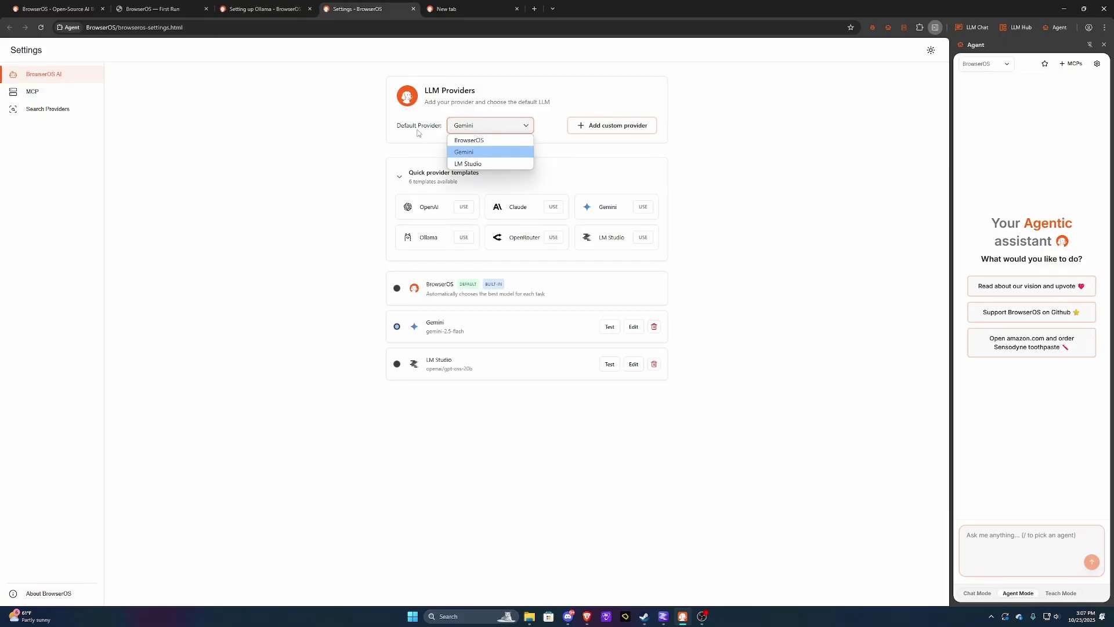
pyautogui.click(460, 131)
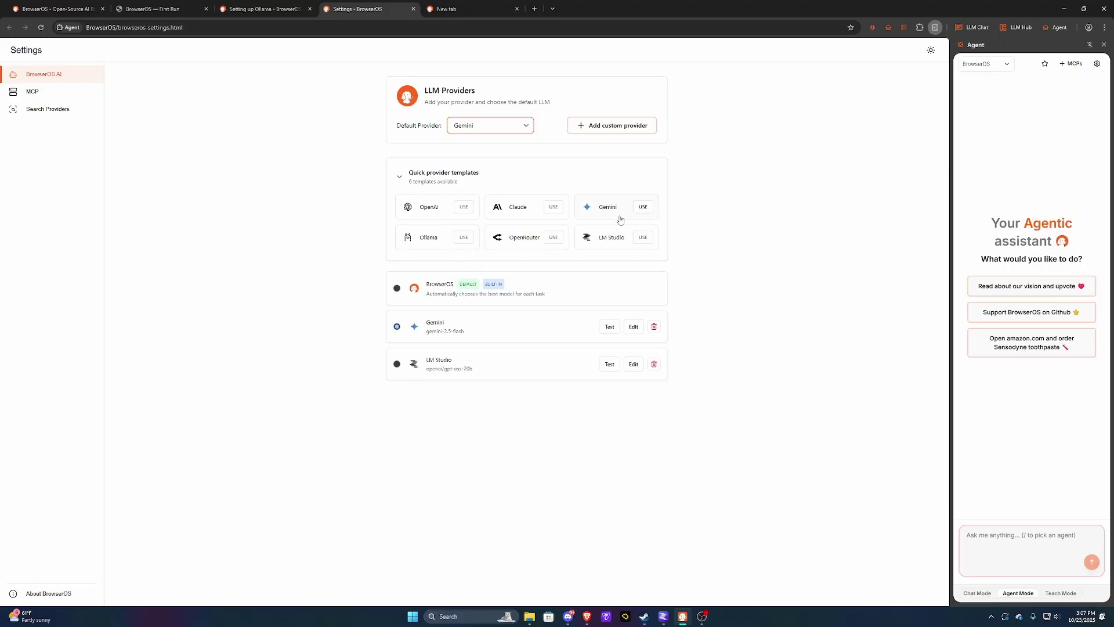
# Step: Inspect the OpenAI and Gemini provider templates without saving, and point out the configured Gemini and LM Studio entries
pyautogui.click(463, 207)
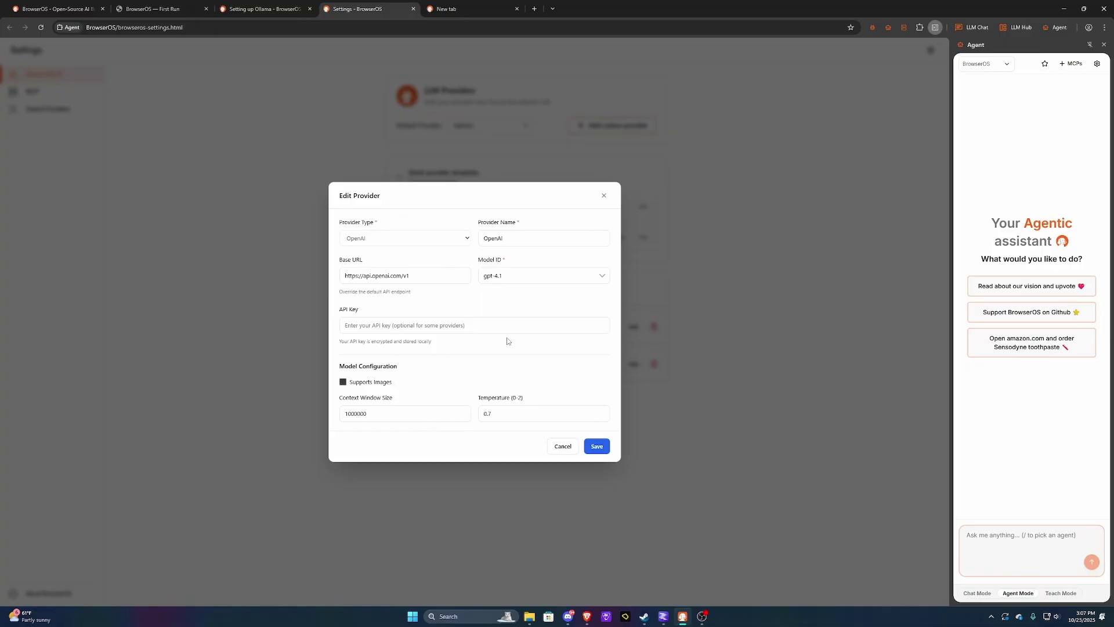
pyautogui.click(563, 446)
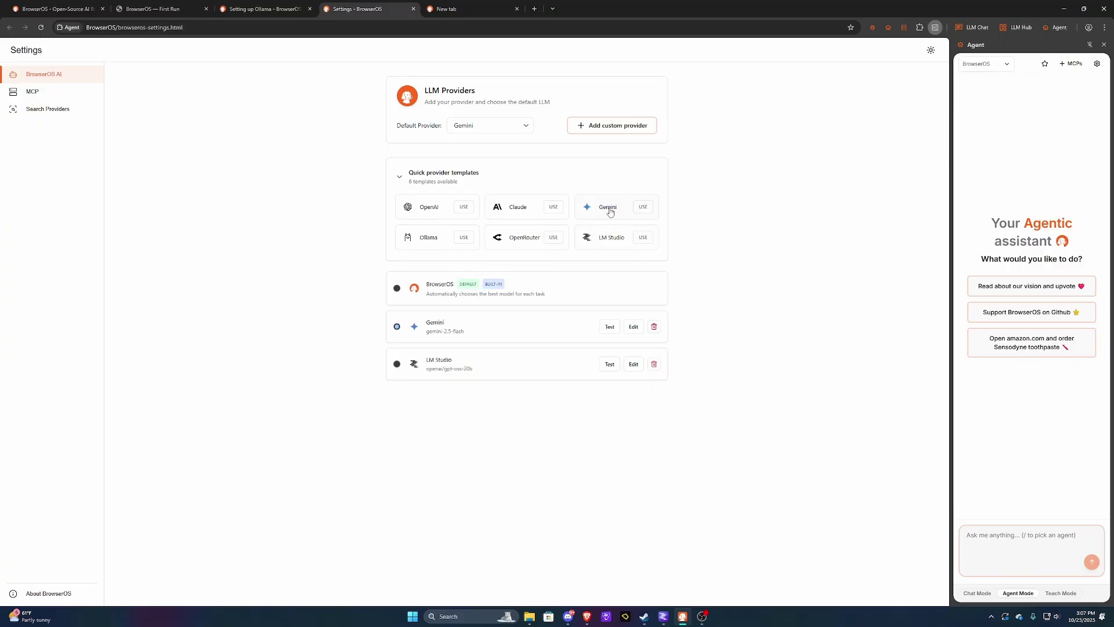
pyautogui.click(642, 208)
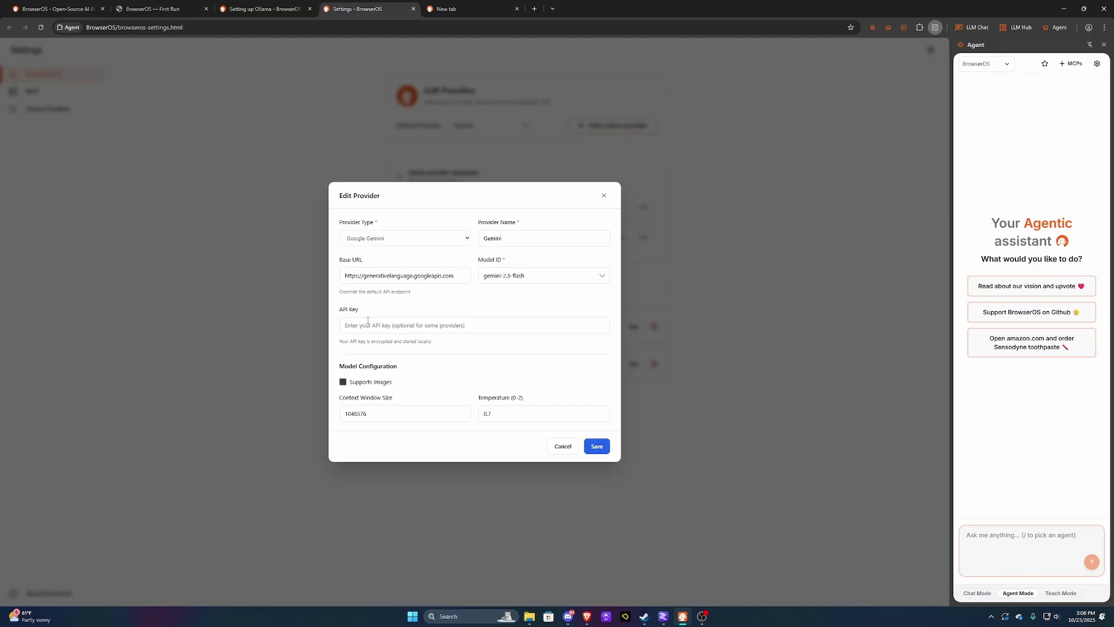
pyautogui.click(566, 447)
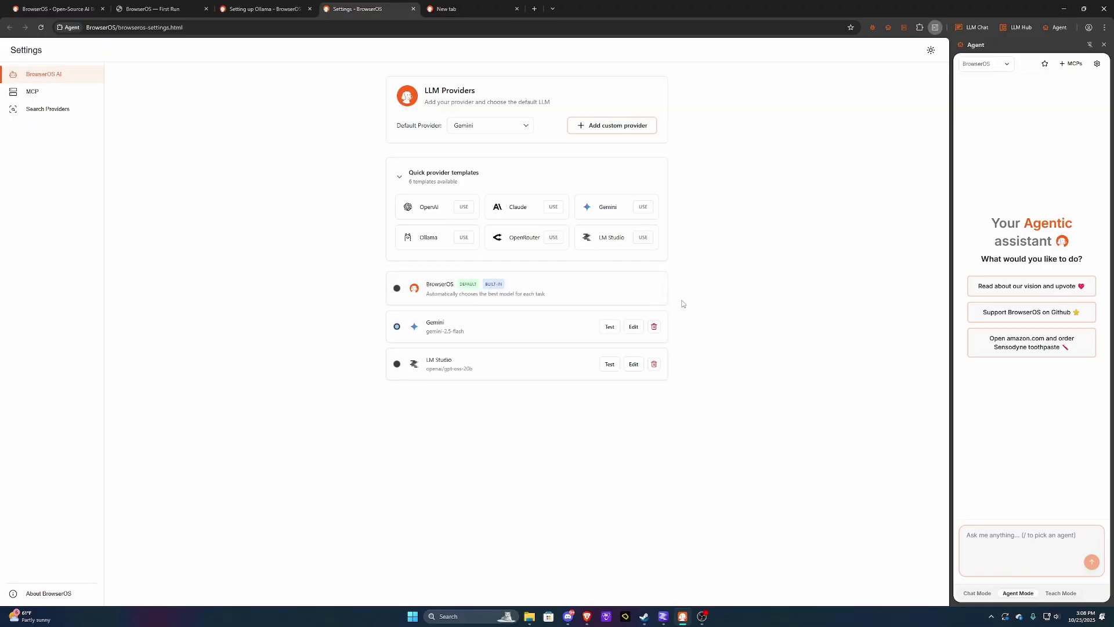
pyautogui.moveTo(367, 332); pyautogui.dragTo(533, 402)
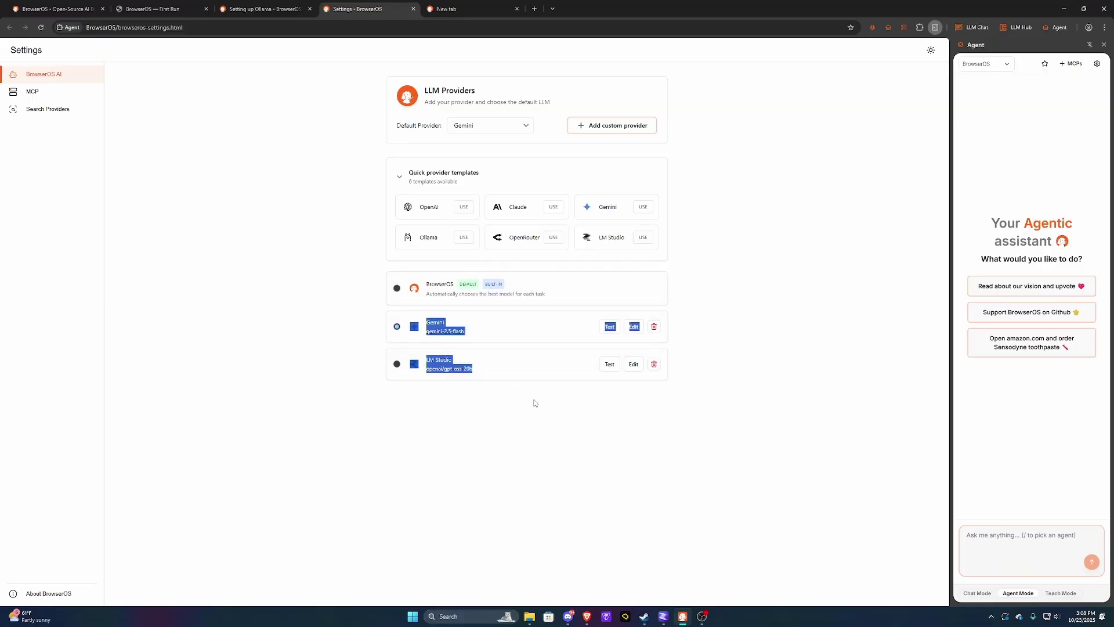
pyautogui.click(533, 402)
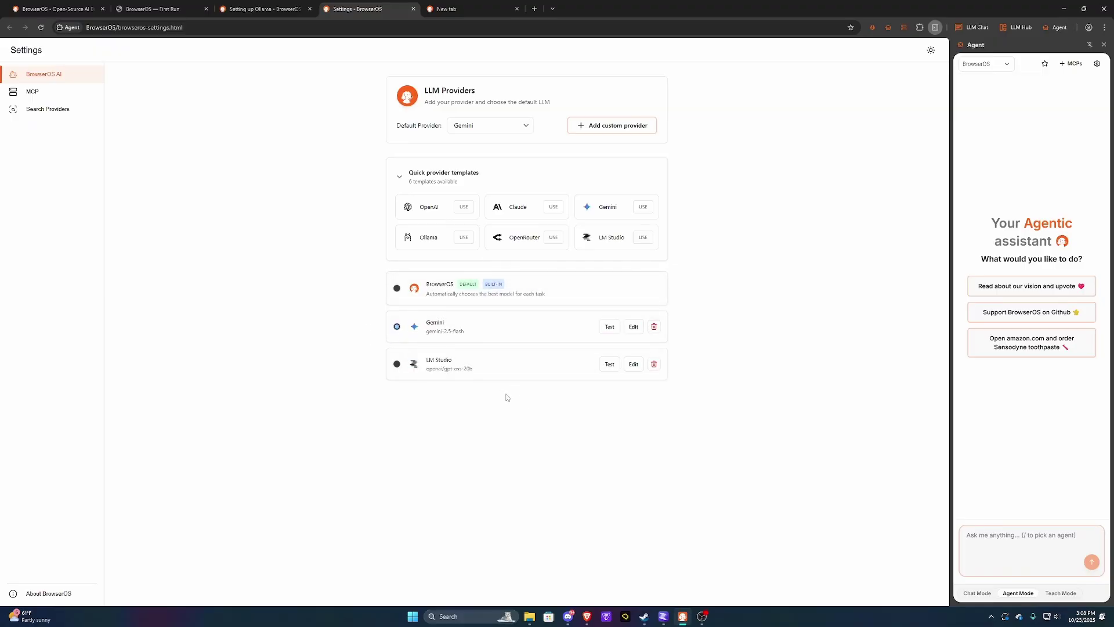
# Step: Return to the new tab and set the agent's provider to Gemini
pyautogui.click(500, 4)
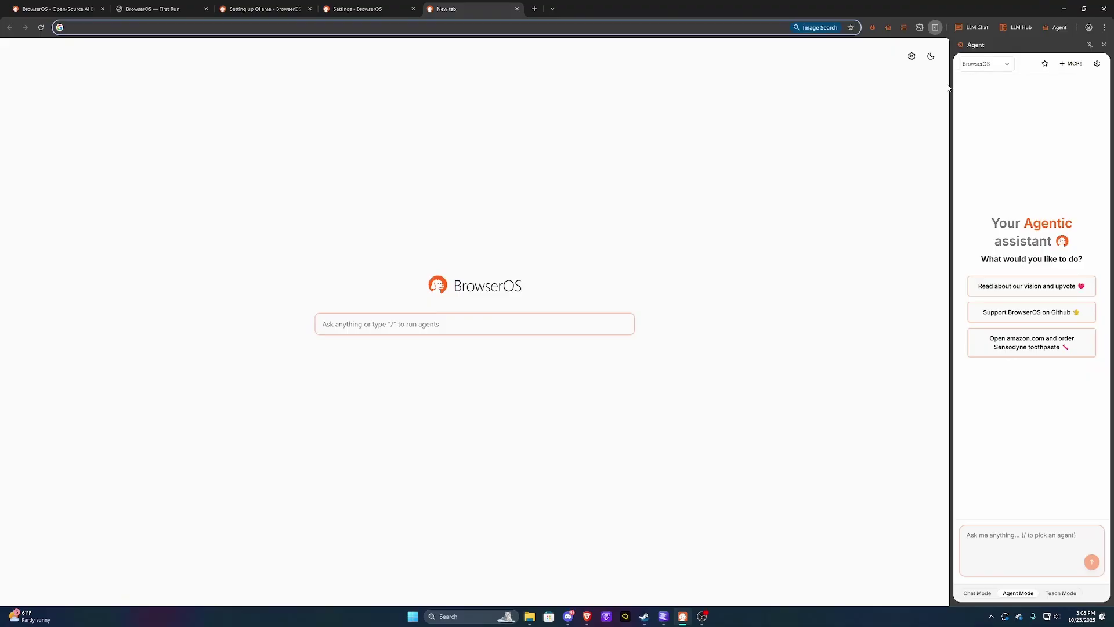
pyautogui.click(987, 64)
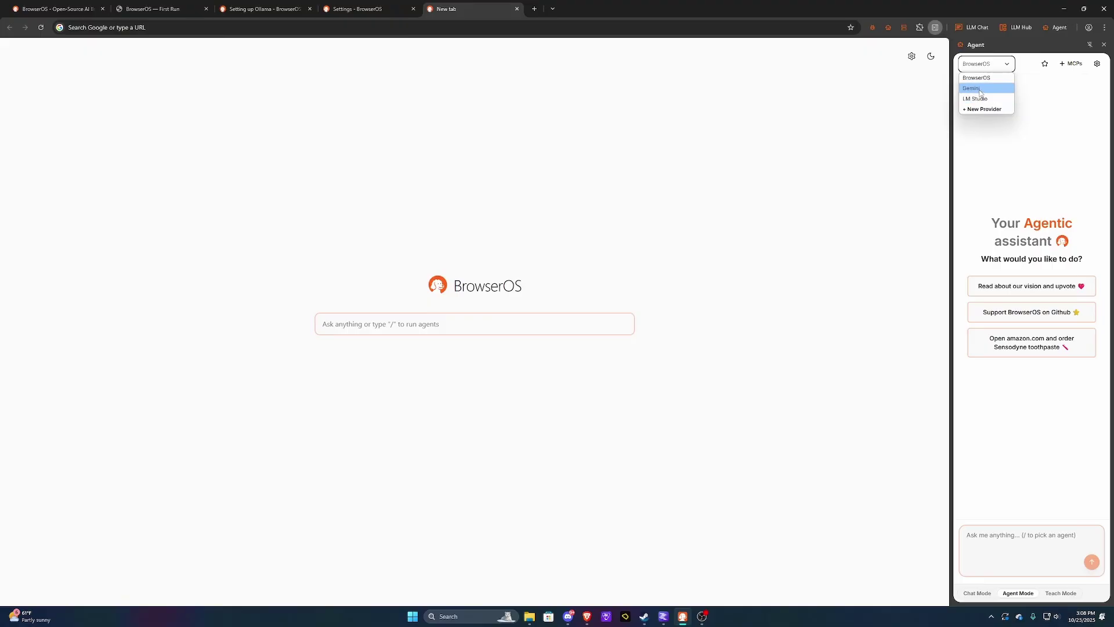
pyautogui.click(979, 88)
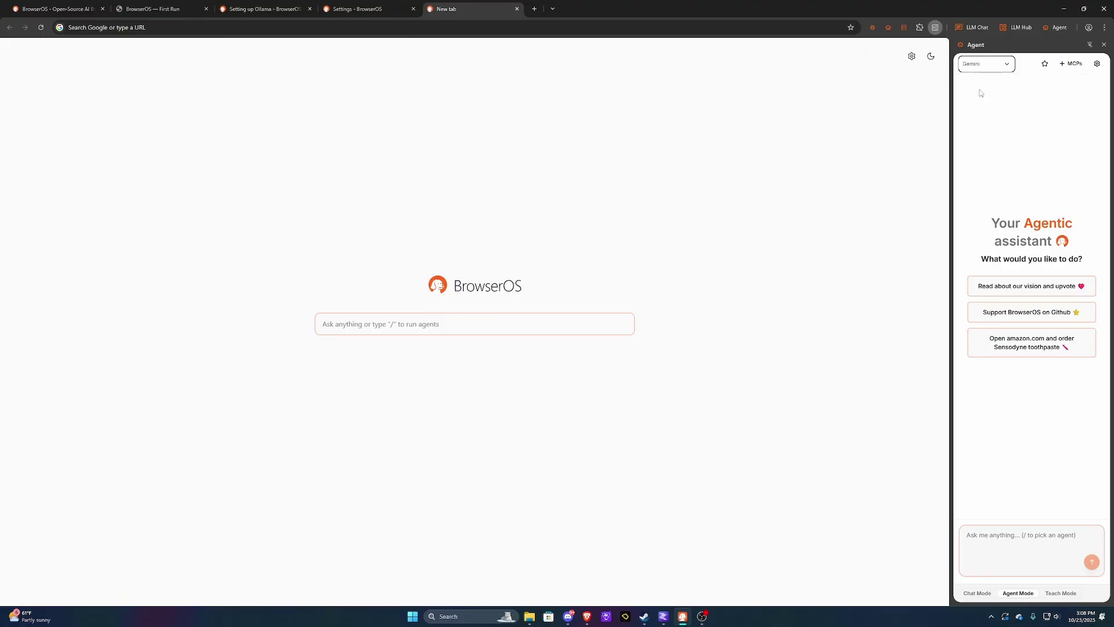
# Step: Send the agent the request "take me to the technology subreddit"
pyautogui.click(998, 549)
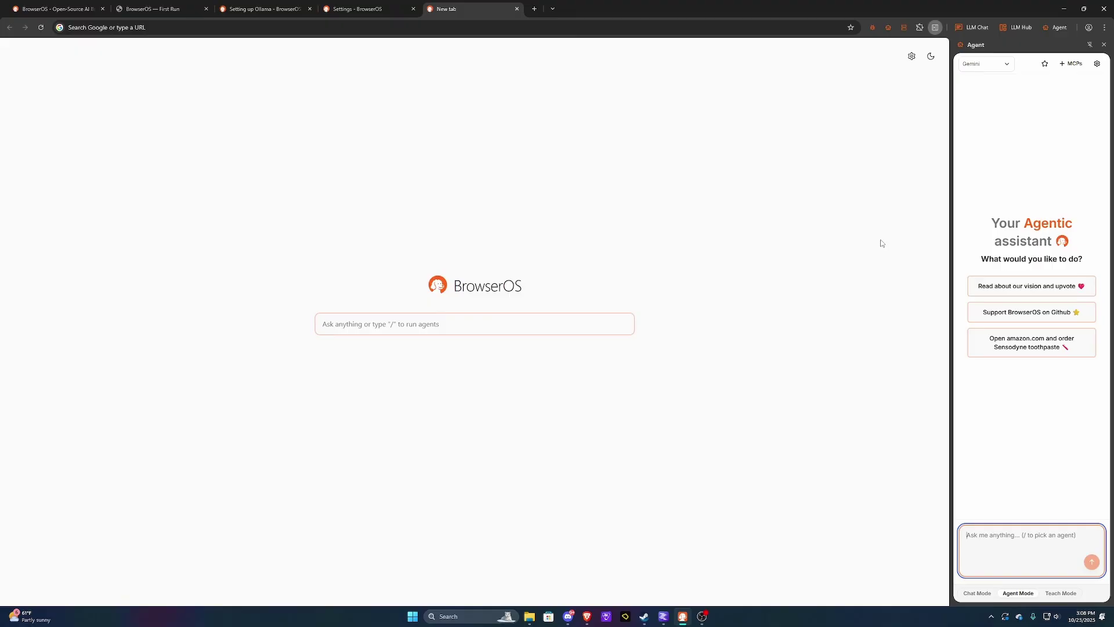
pyautogui.write('take me to t')
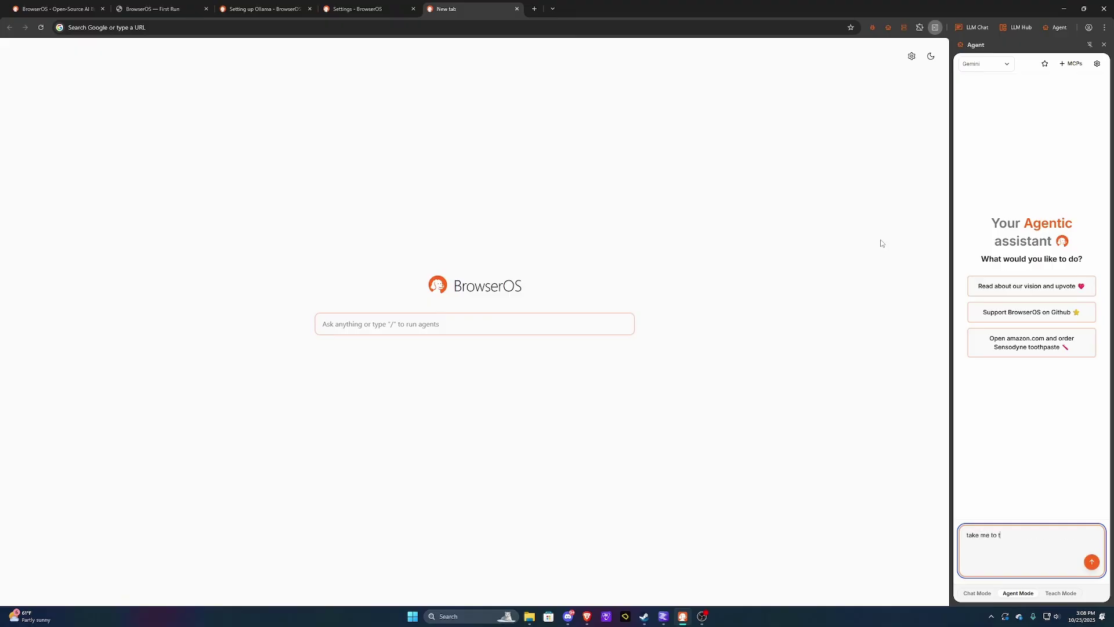
pyautogui.write('he technology subreddit')
pyautogui.press('Return')
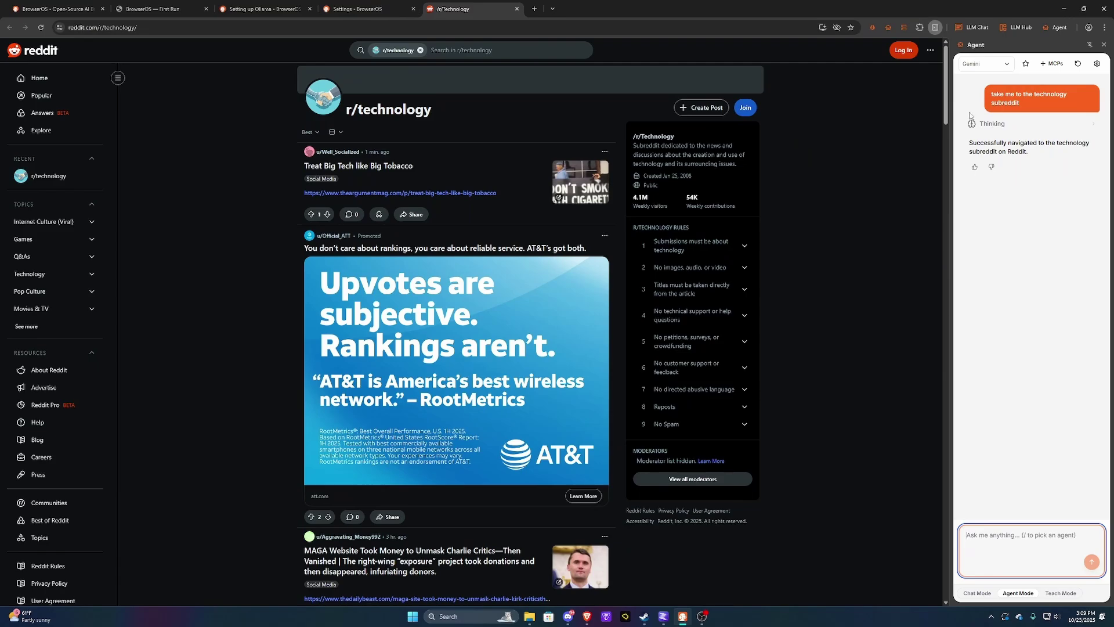
# Step: Skim the posts on the r/technology page that the agent opened
pyautogui.scroll(-1, 503, 362)
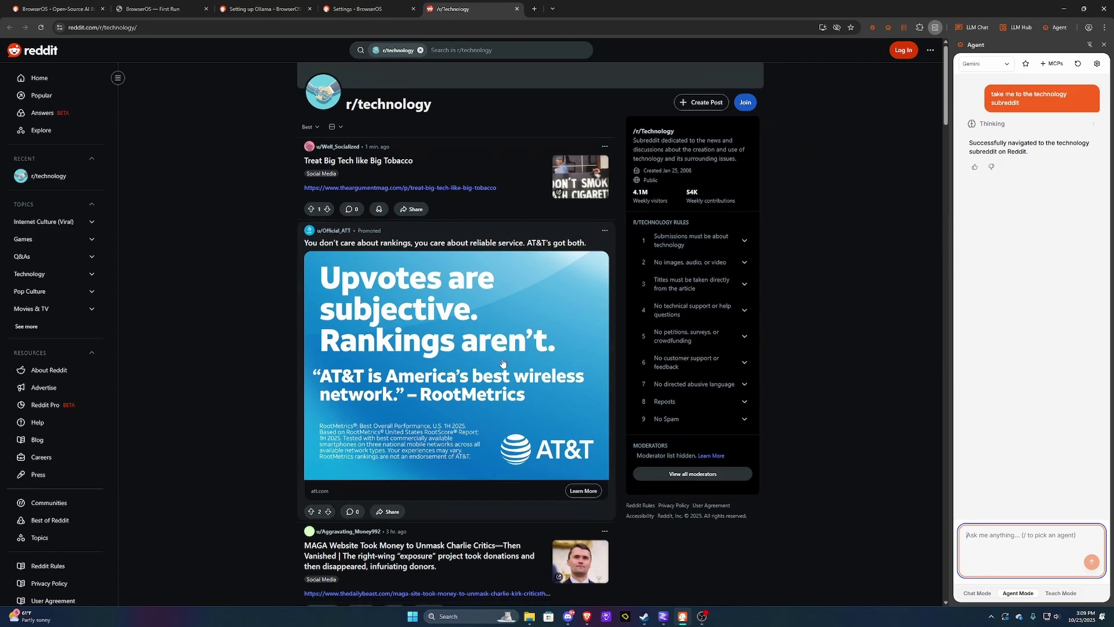
pyautogui.scroll(-7, 502, 363)
pyautogui.scroll(7, 618, 413)
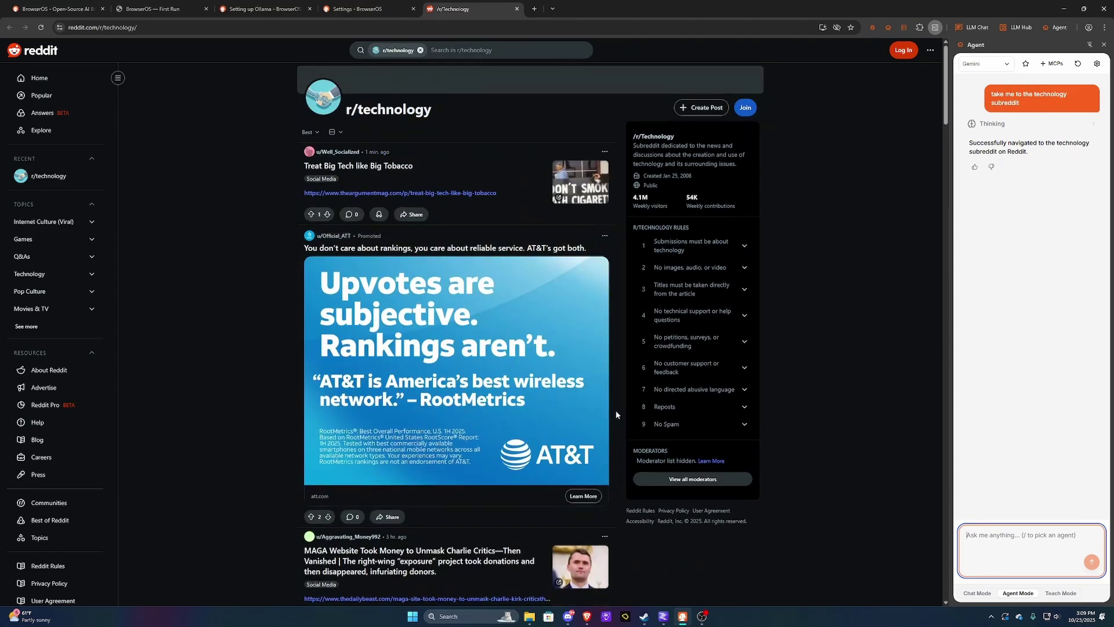
# Step: Replace the Reddit tab with a new tab and set the agent's provider to LM Studio
pyautogui.middleClick(465, 10)
pyautogui.click(430, 8)
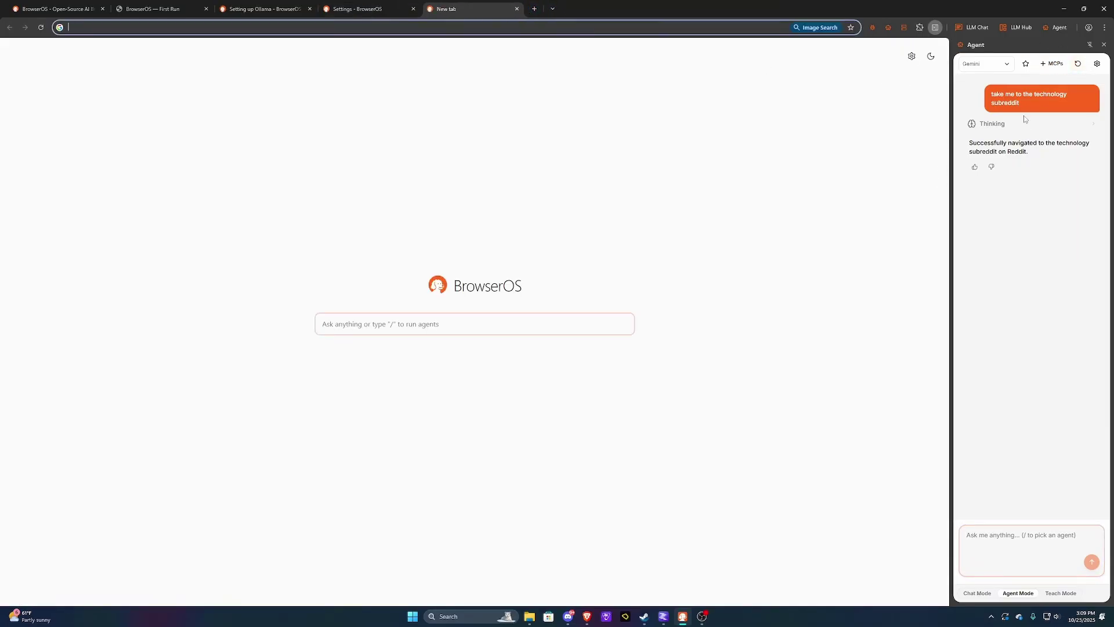
pyautogui.click(1005, 65)
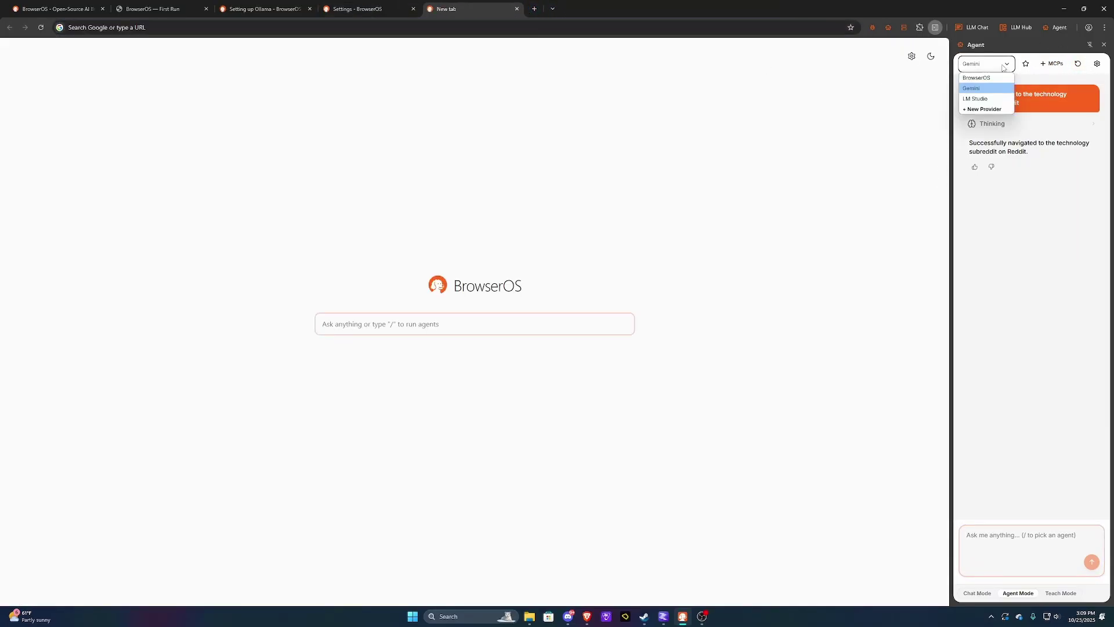
pyautogui.click(979, 100)
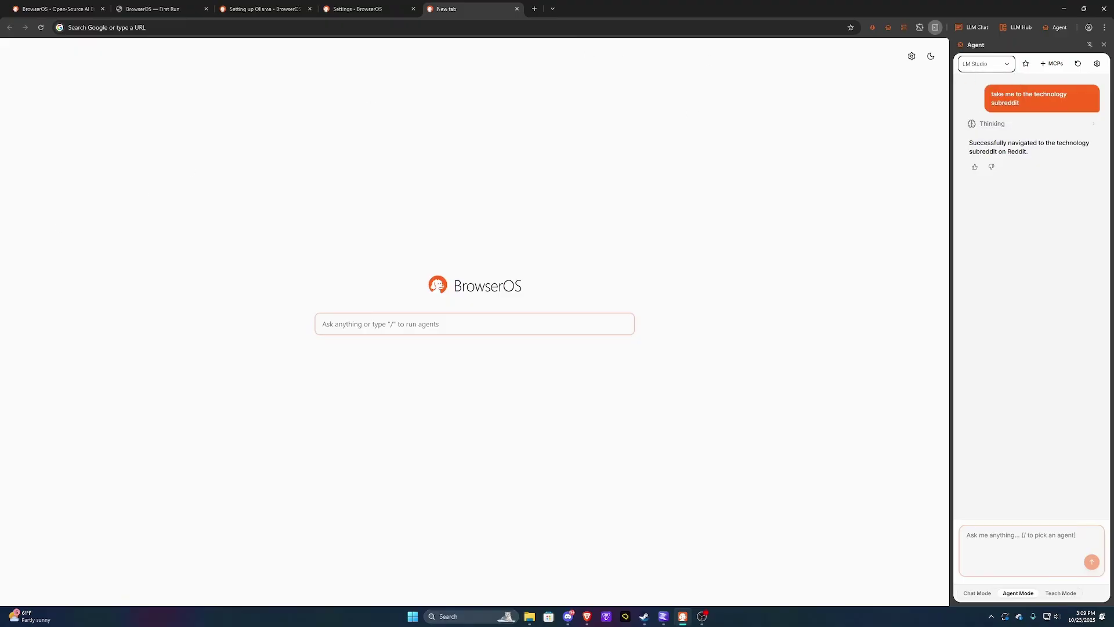
# Step: Switch to LM Studio and place its window over the browser page, beside the Agent assistant
pyautogui.hotkey('alt', 'Tab')
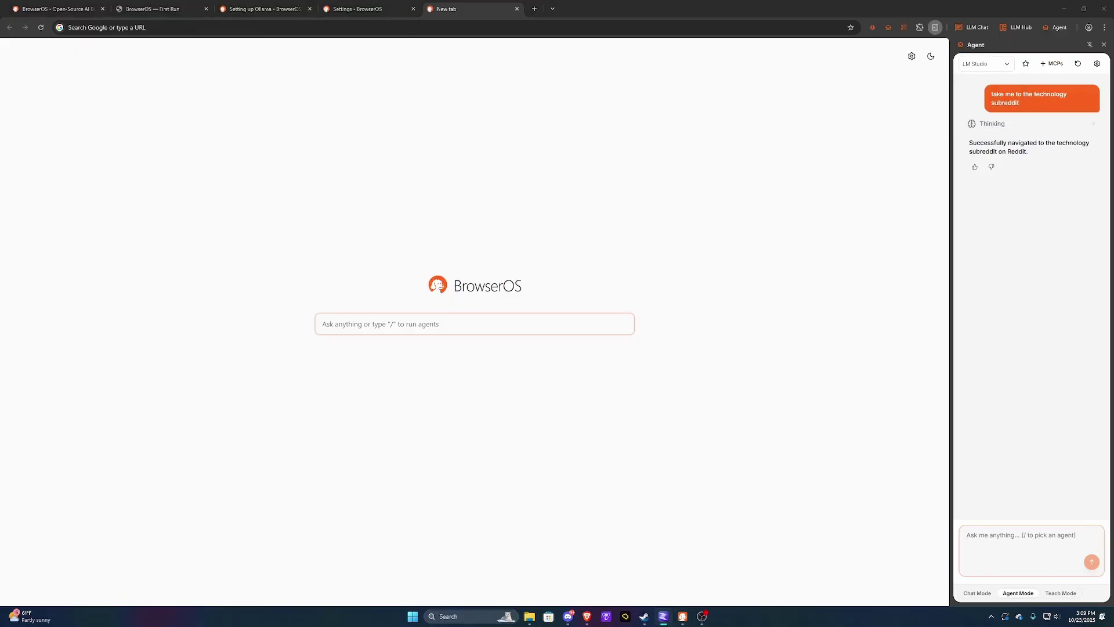
pyautogui.moveTo(0, 13); pyautogui.dragTo(552, 83)
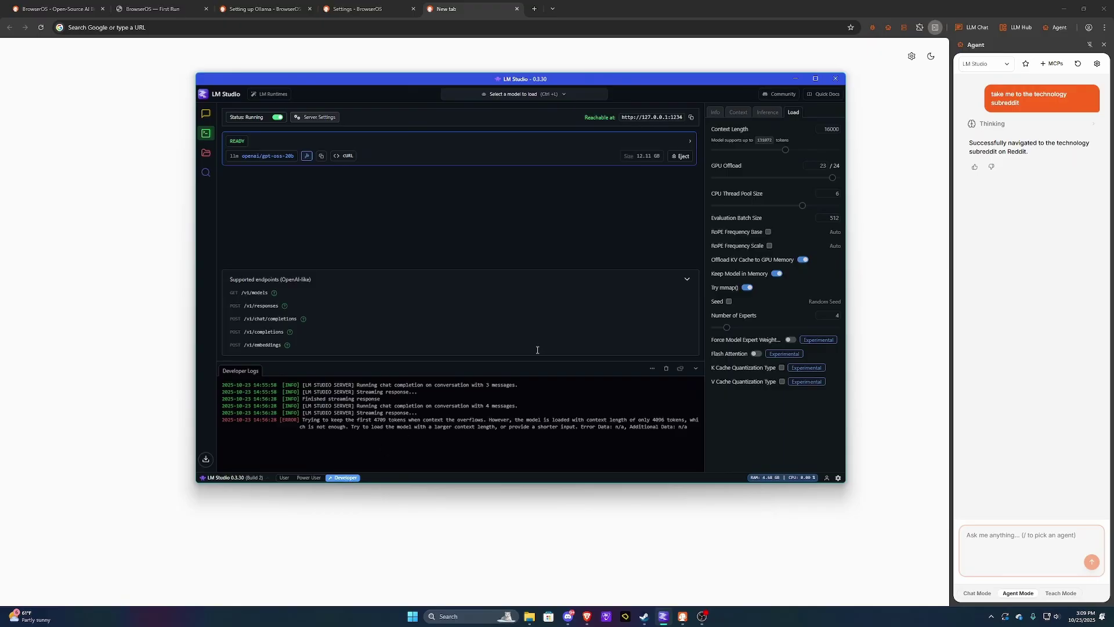
pyautogui.moveTo(527, 82); pyautogui.dragTo(520, 102)
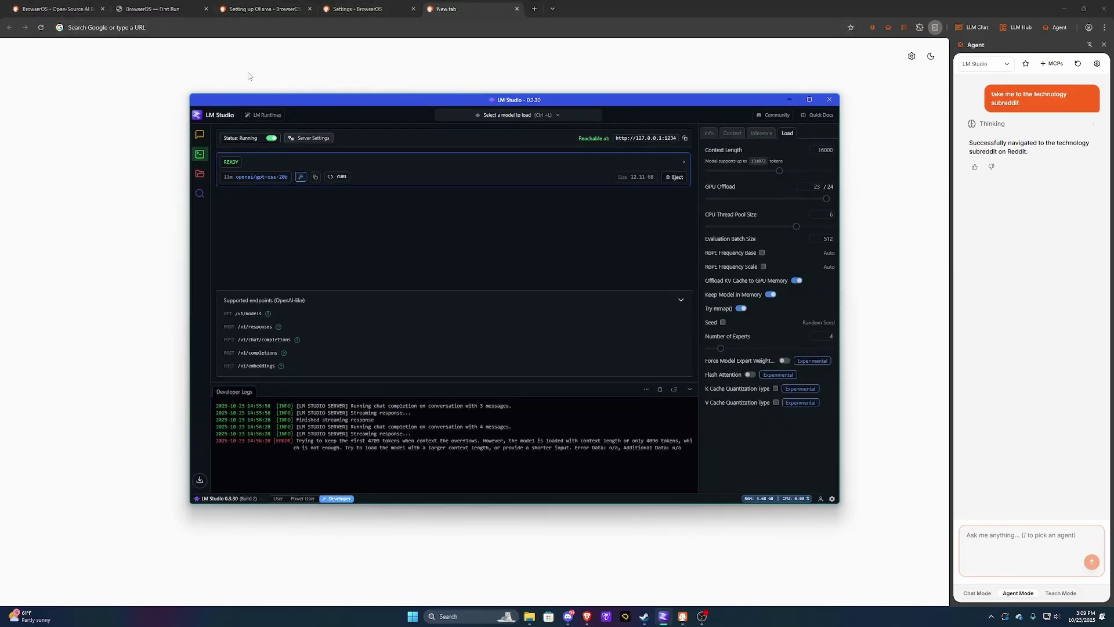
pyautogui.moveTo(523, 101); pyautogui.dragTo(517, 103)
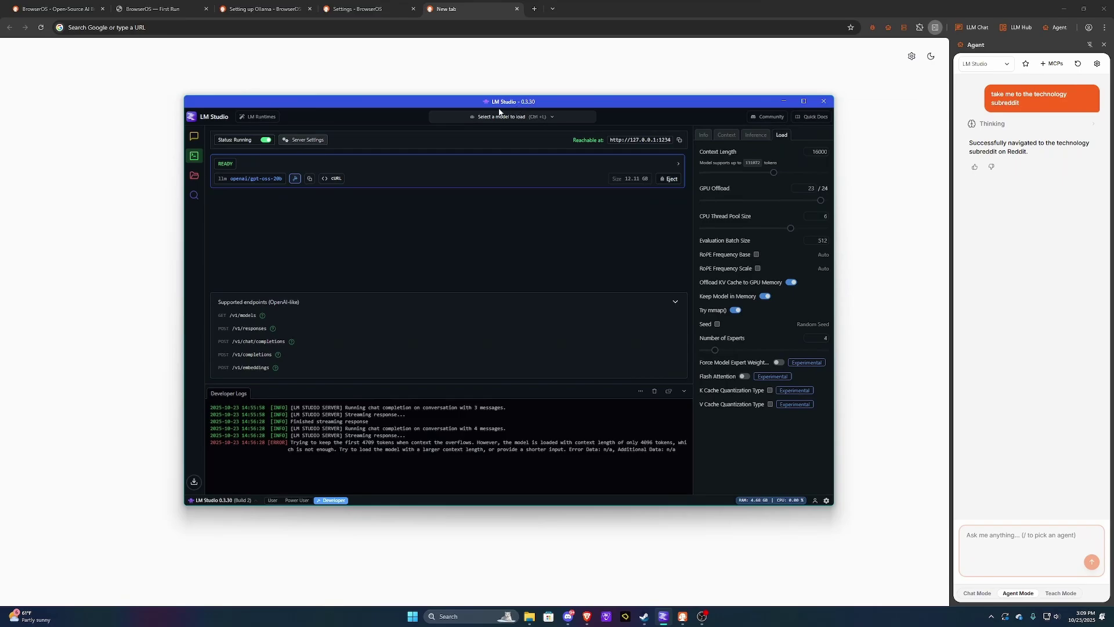
# Step: Browse LM Studio's staff-picked models in the model search and view the details of Magistral Small 2509
pyautogui.click(195, 196)
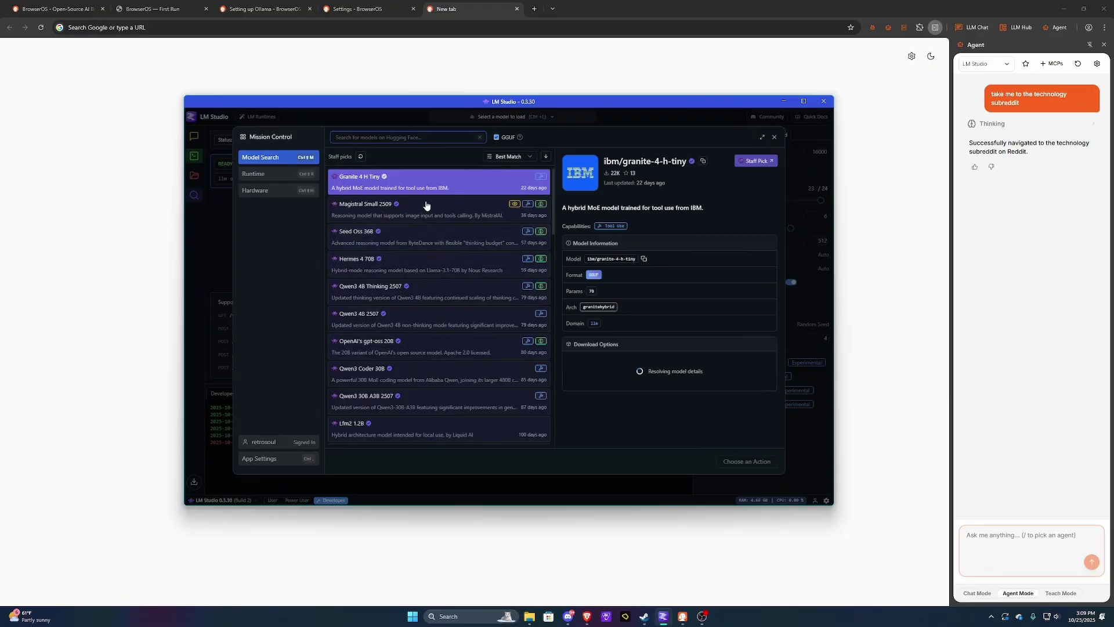
pyautogui.scroll(-5, 458, 238)
pyautogui.scroll(-10, 464, 262)
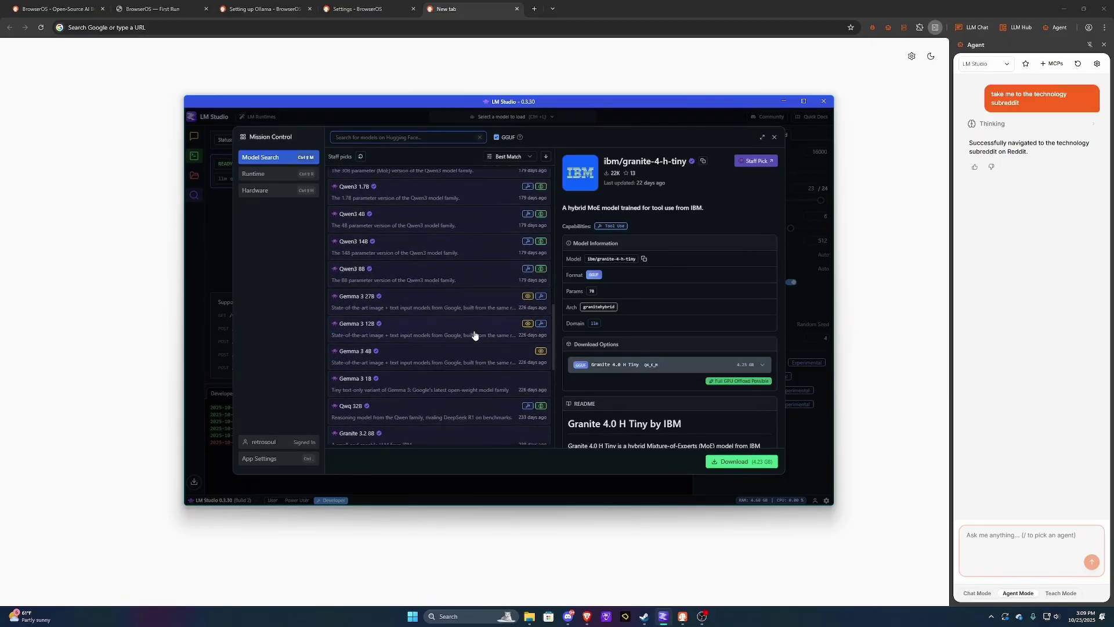
pyautogui.scroll(15, 476, 353)
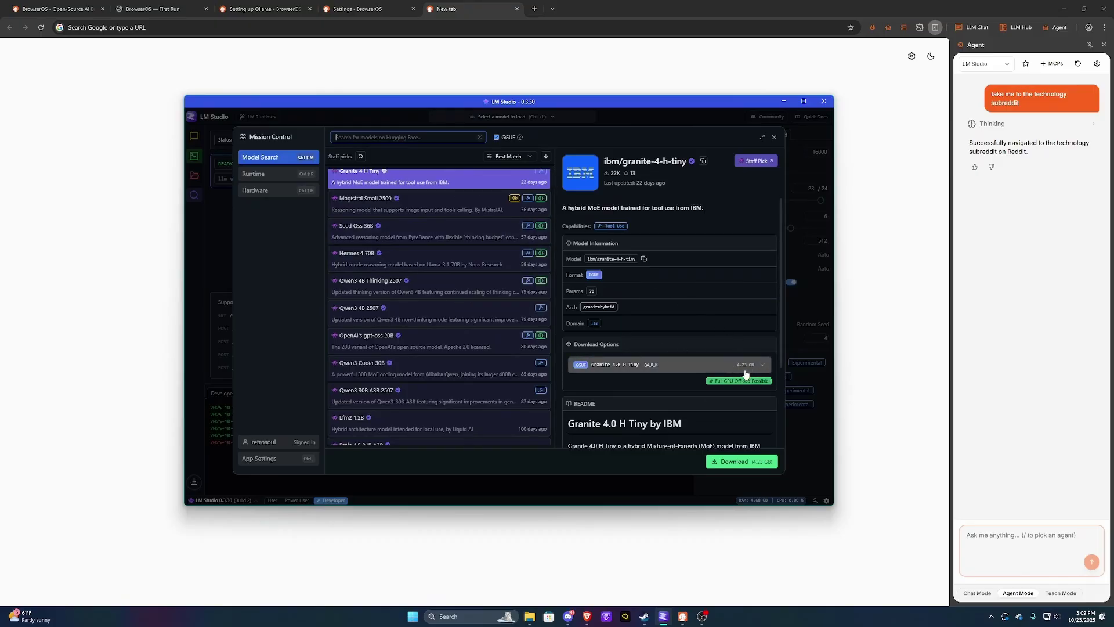
pyautogui.scroll(1, 461, 265)
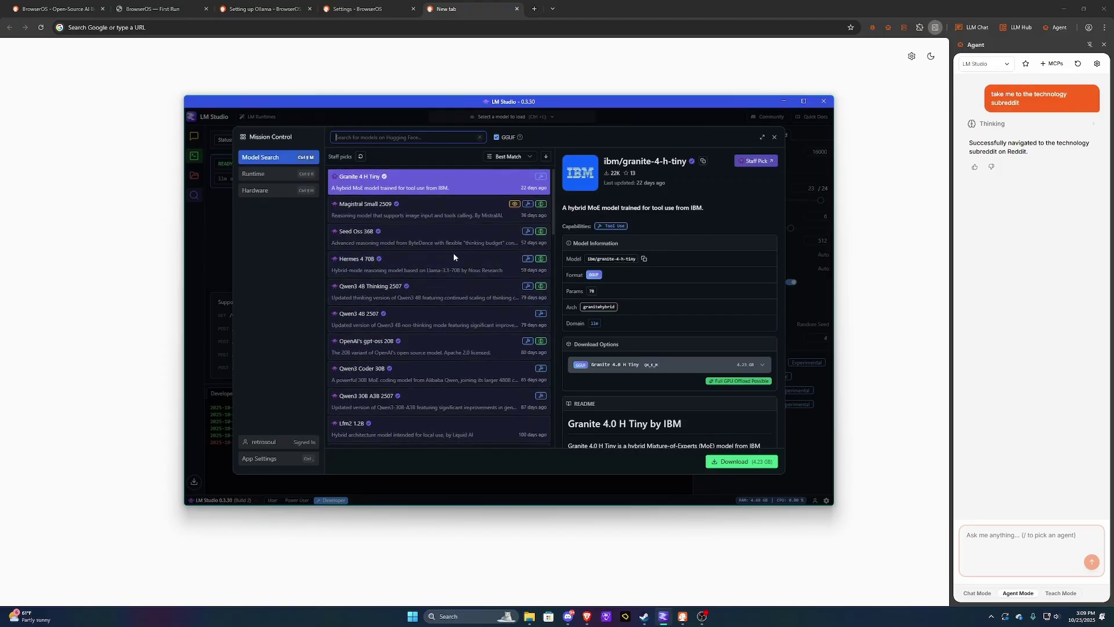
pyautogui.click(417, 218)
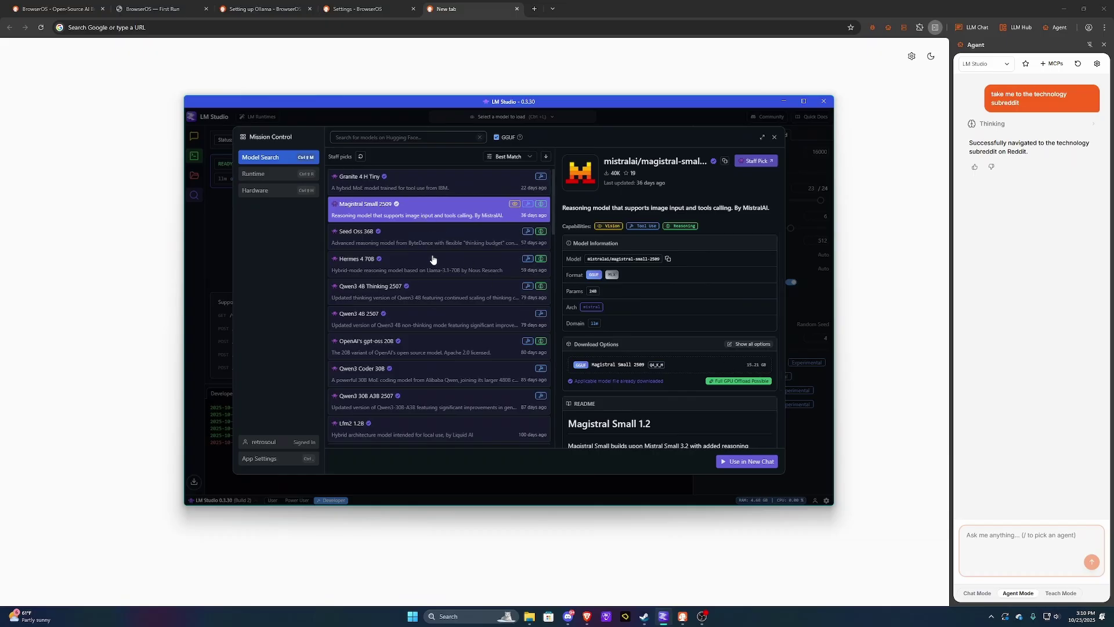
# Step: Look further through the staff-picked models and check the Llama 3.3 70B details and GPU offload information
pyautogui.scroll(-1, 447, 282)
pyautogui.scroll(-4, 442, 290)
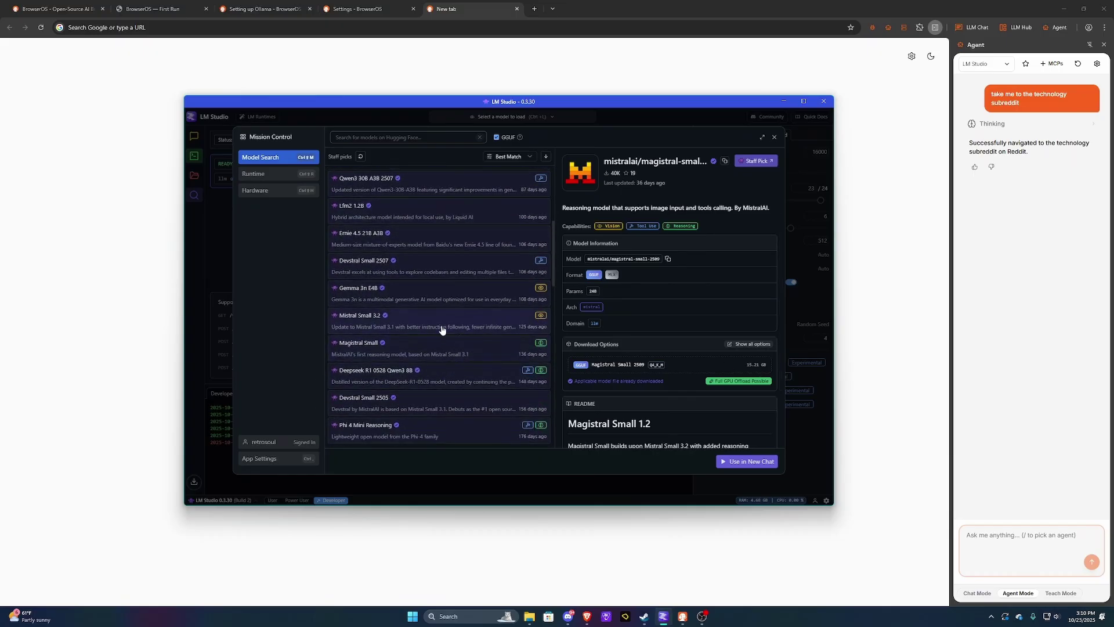
pyautogui.scroll(-4, 476, 302)
pyautogui.scroll(-4, 472, 331)
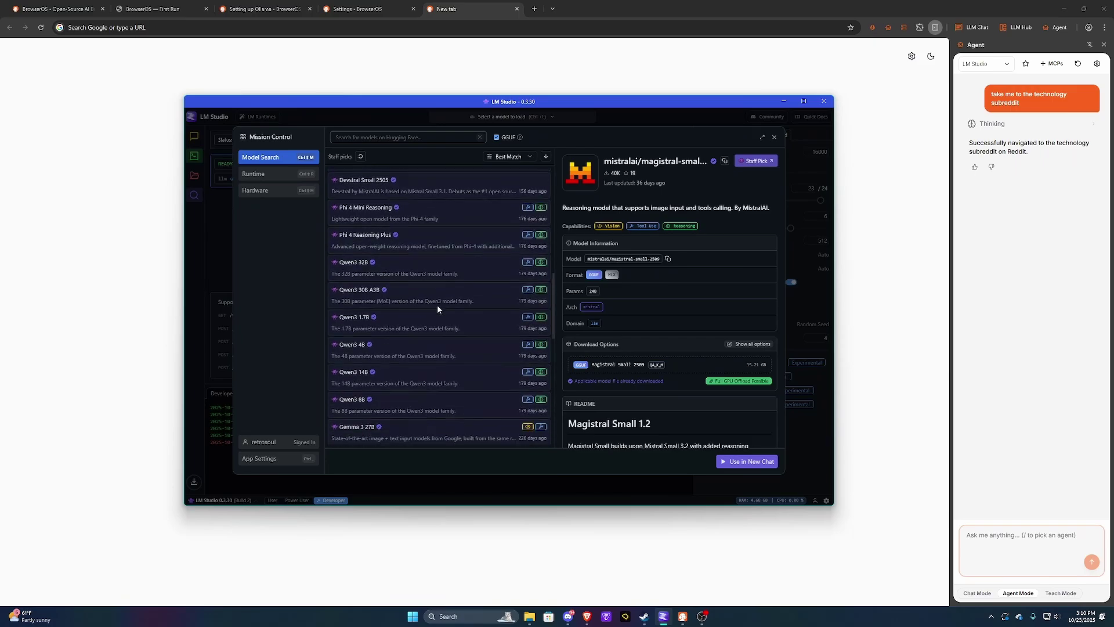
pyautogui.scroll(-4, 467, 340)
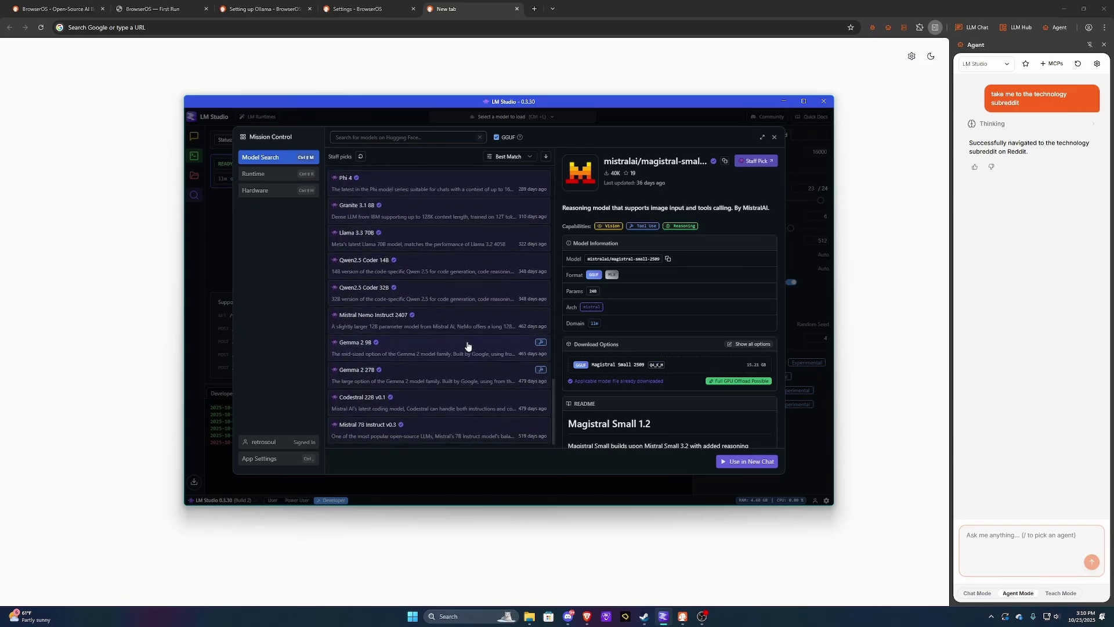
pyautogui.click(412, 376)
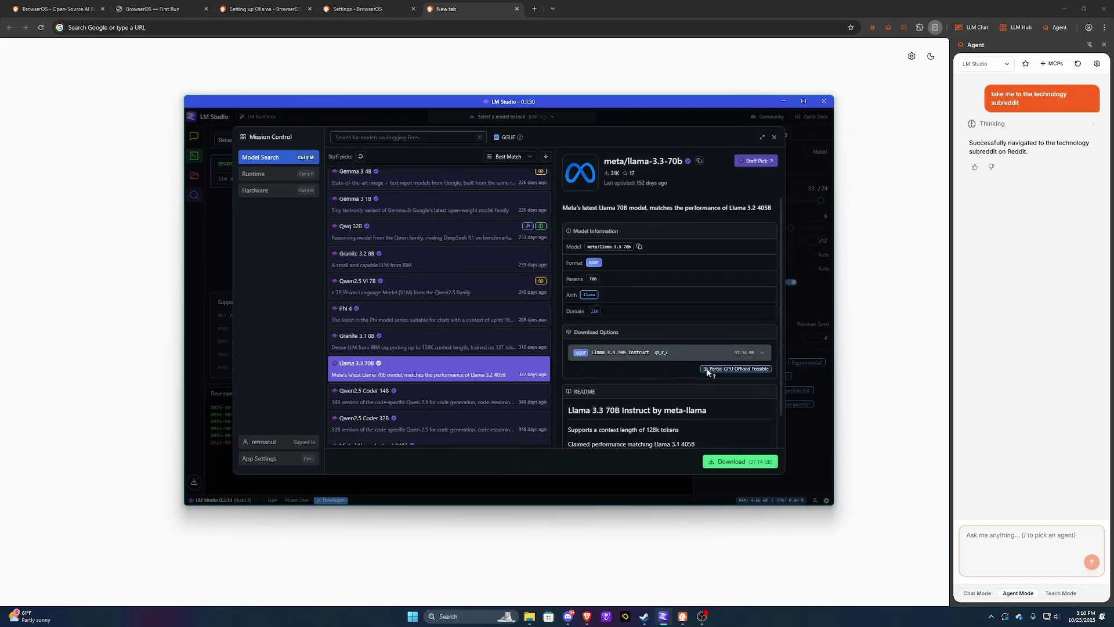
pyautogui.moveTo(722, 374)
# Step: Review the Magistral Small 2509 details again and close the model search
pyautogui.scroll(10, 450, 287)
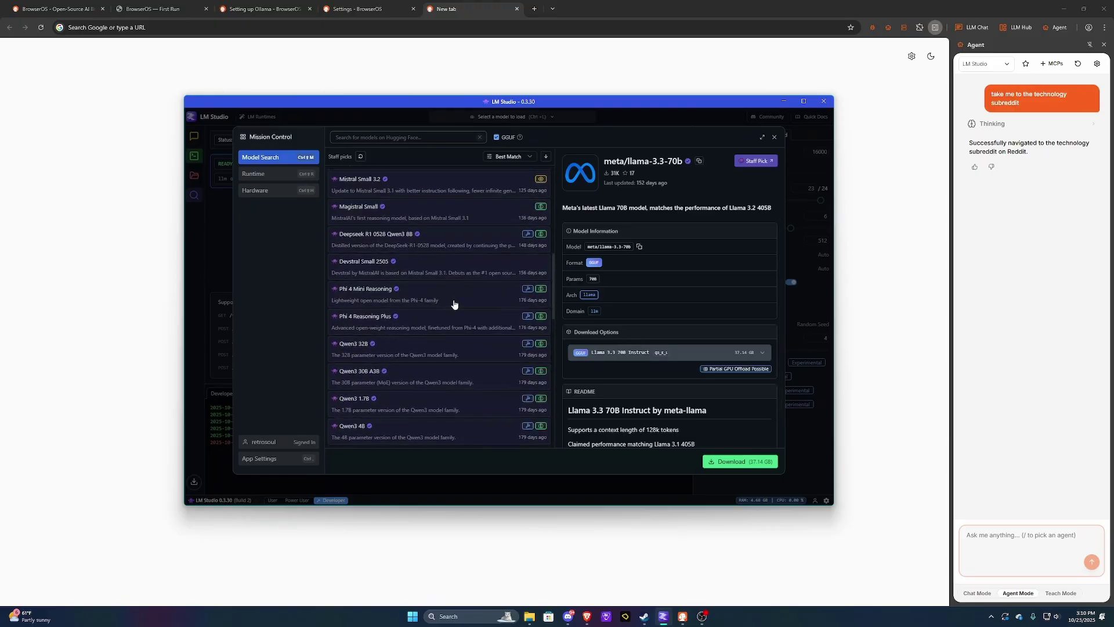
pyautogui.click(433, 210)
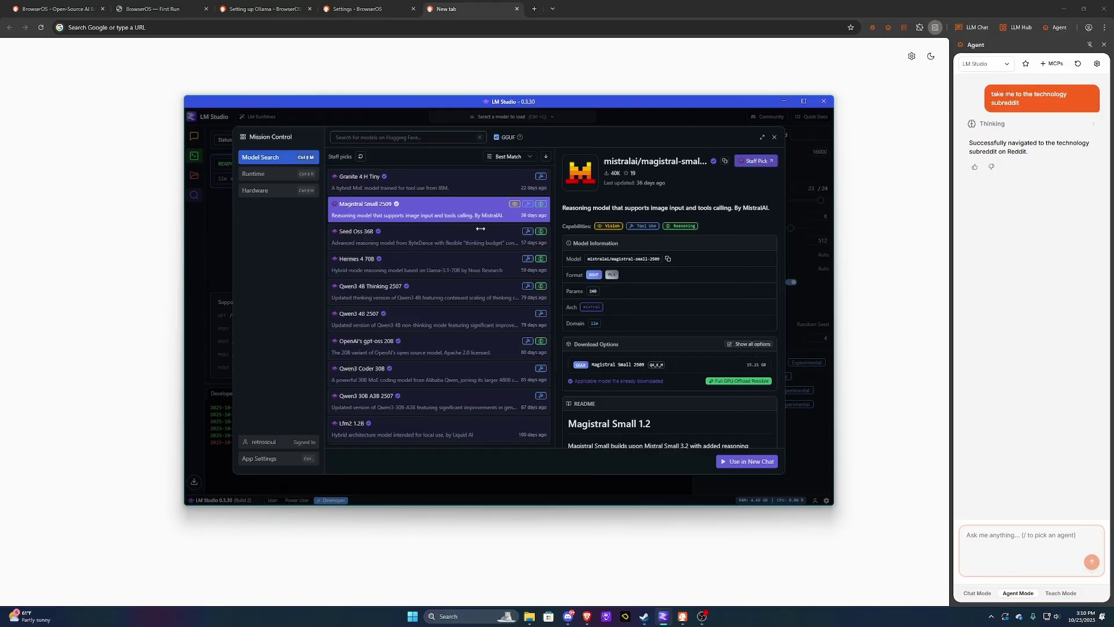
pyautogui.click(773, 137)
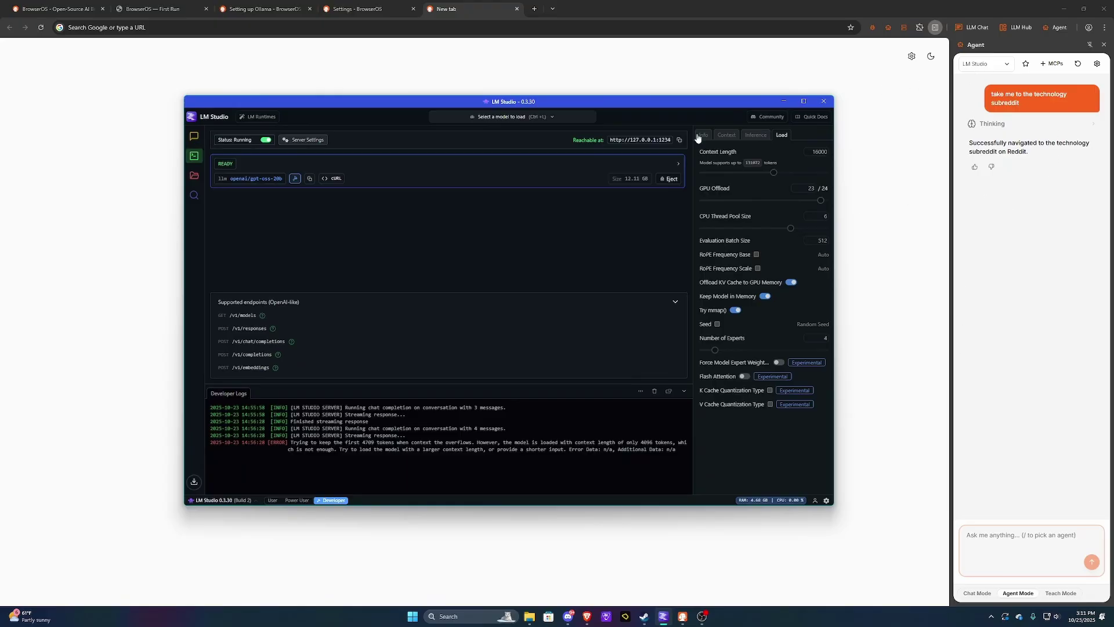
# Step: Move the LM Studio window aside, return to BrowserOS and send the agent the request "take me to the technology subreddit" again
pyautogui.moveTo(560, 104); pyautogui.dragTo(398, 185)
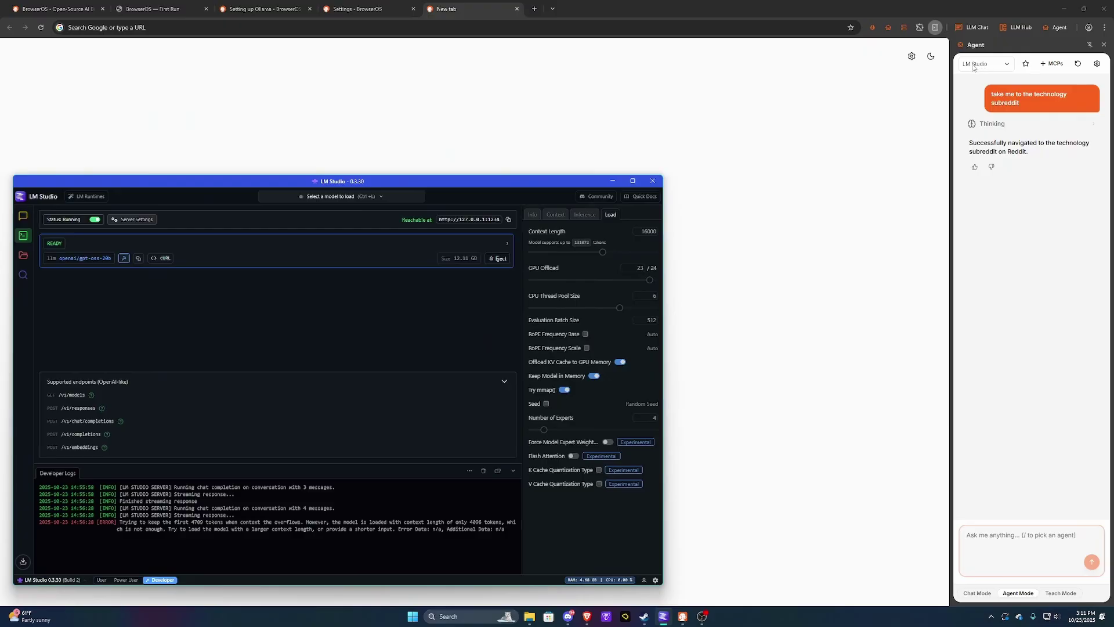
pyautogui.click(772, 253)
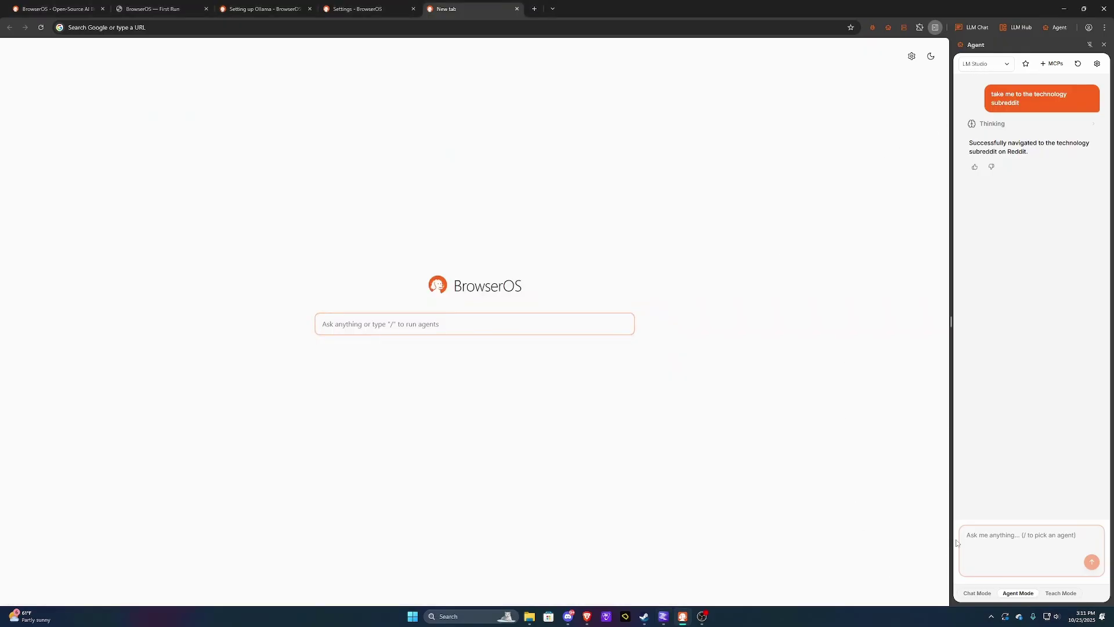
pyautogui.moveTo(1032, 111); pyautogui.dragTo(1027, 545)
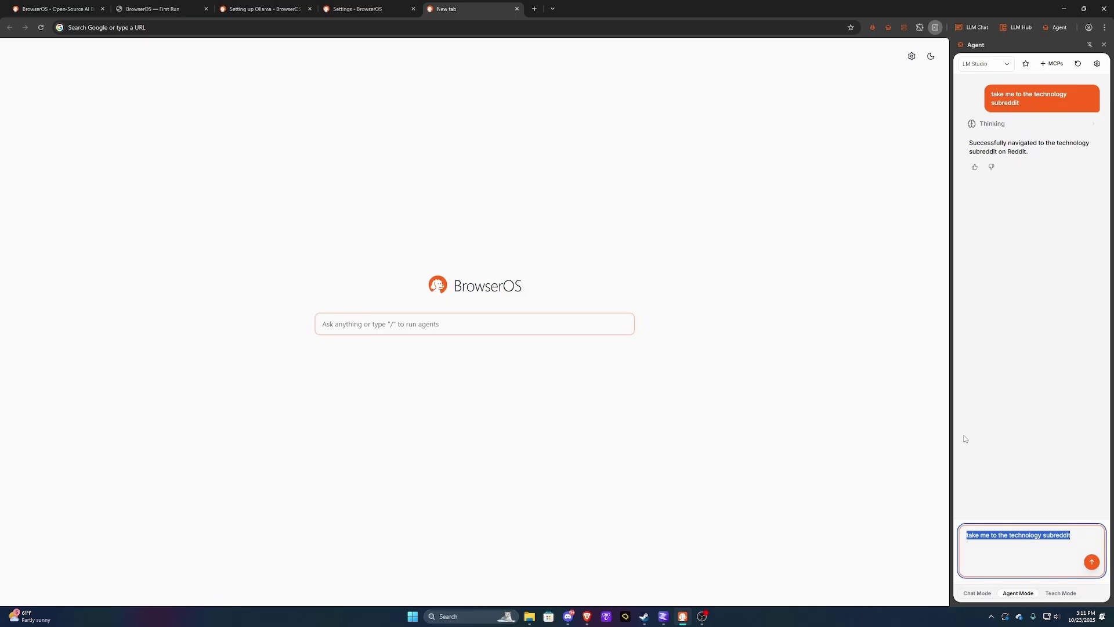
pyautogui.press('Return')
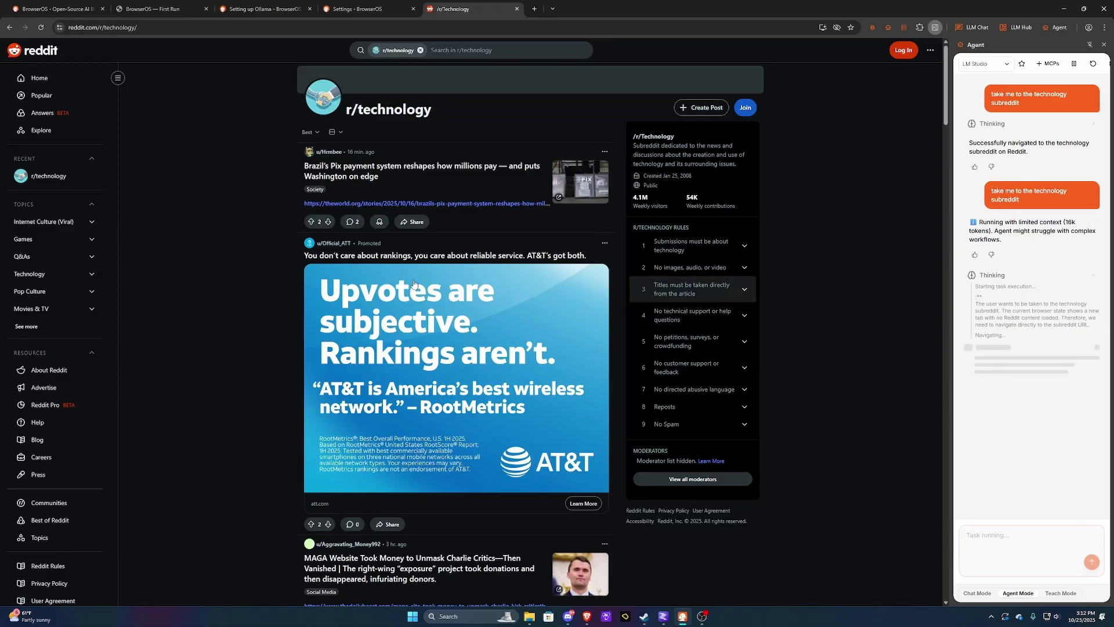
# Step: Check the model's status and the server logs in LM Studio while the agent runs, and return to BrowserOS
pyautogui.click(663, 616)
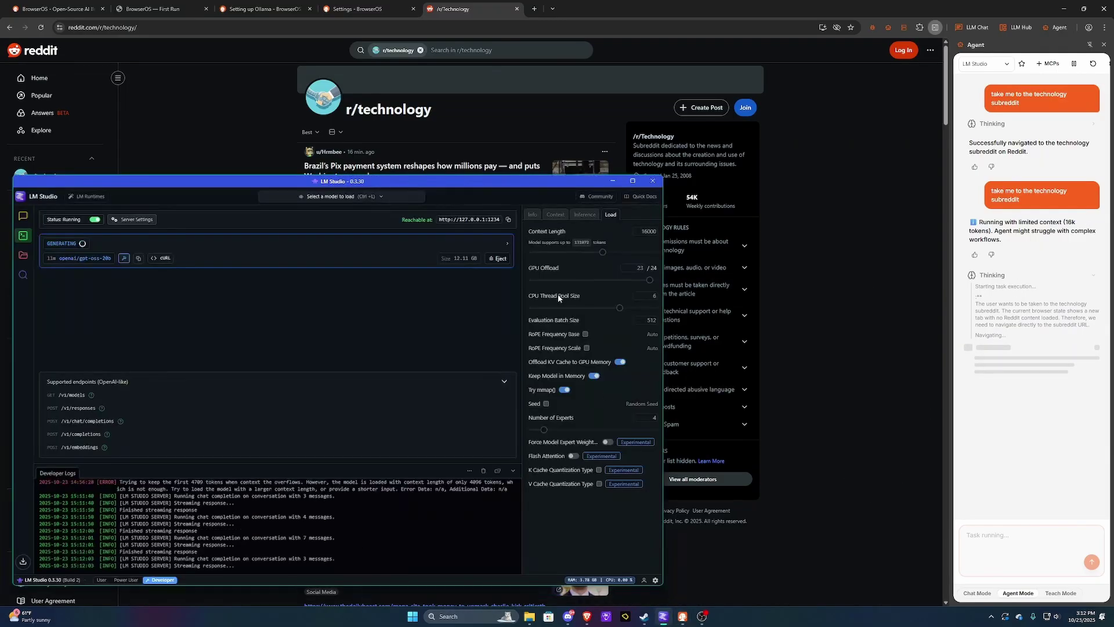
pyautogui.moveTo(181, 185); pyautogui.dragTo(252, 165)
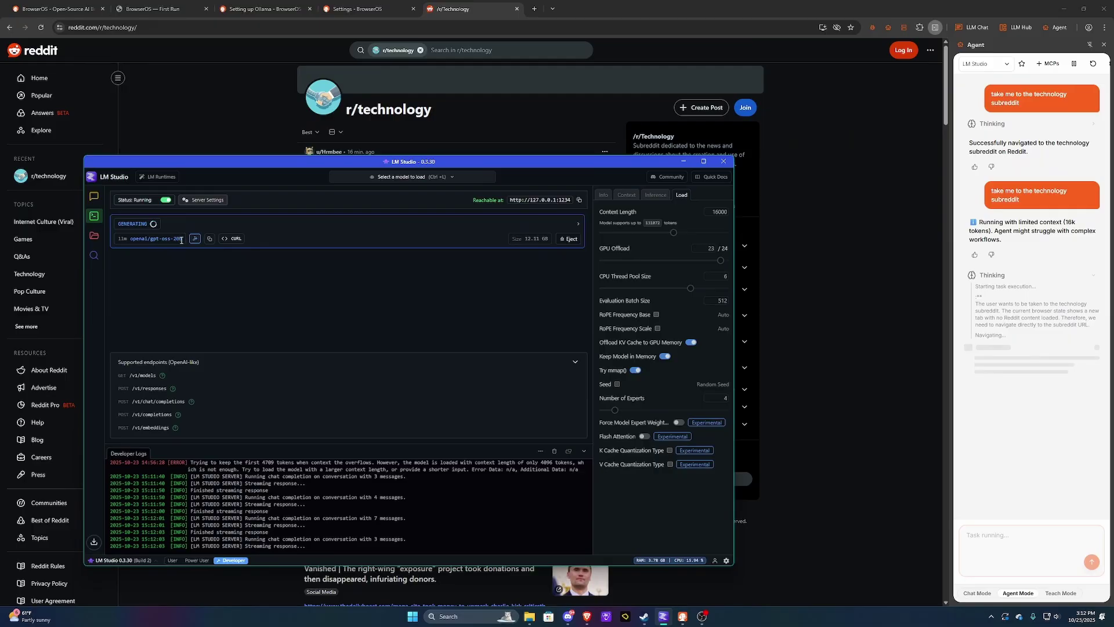
pyautogui.click(231, 145)
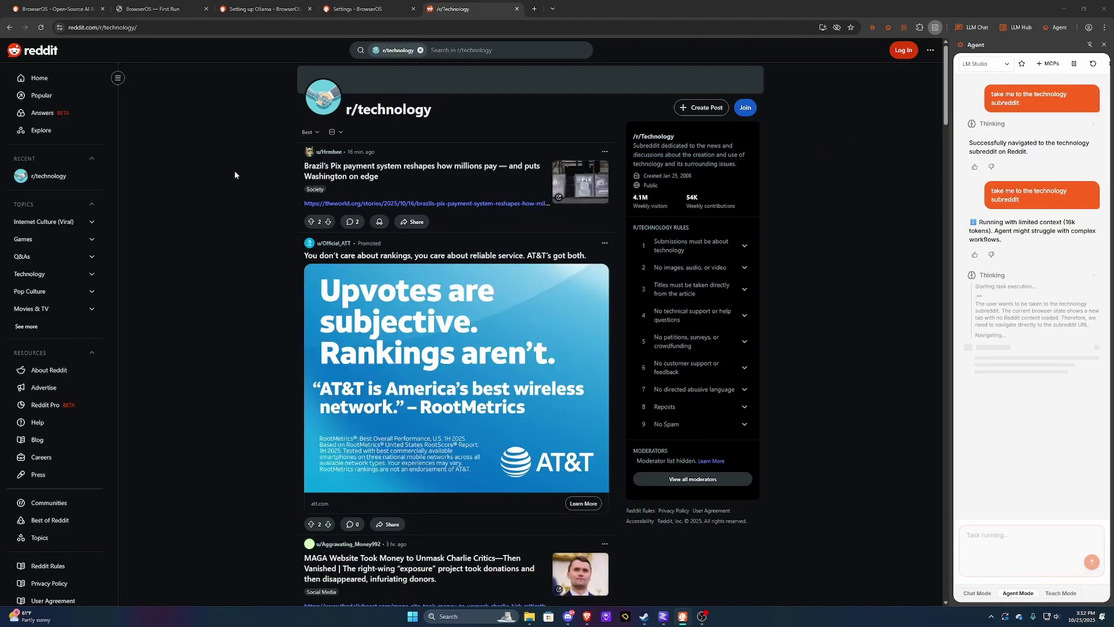
# Step: Compare the context window size in BrowserOS's LM Studio provider settings with the context length set for the model in LM Studio
pyautogui.click(336, 9)
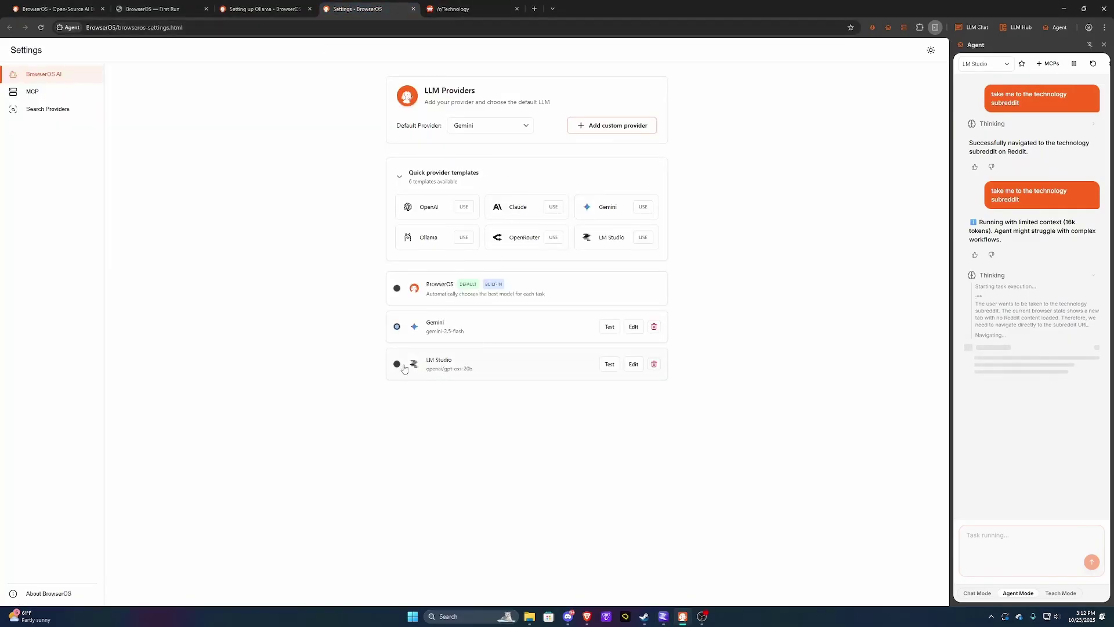
pyautogui.click(634, 365)
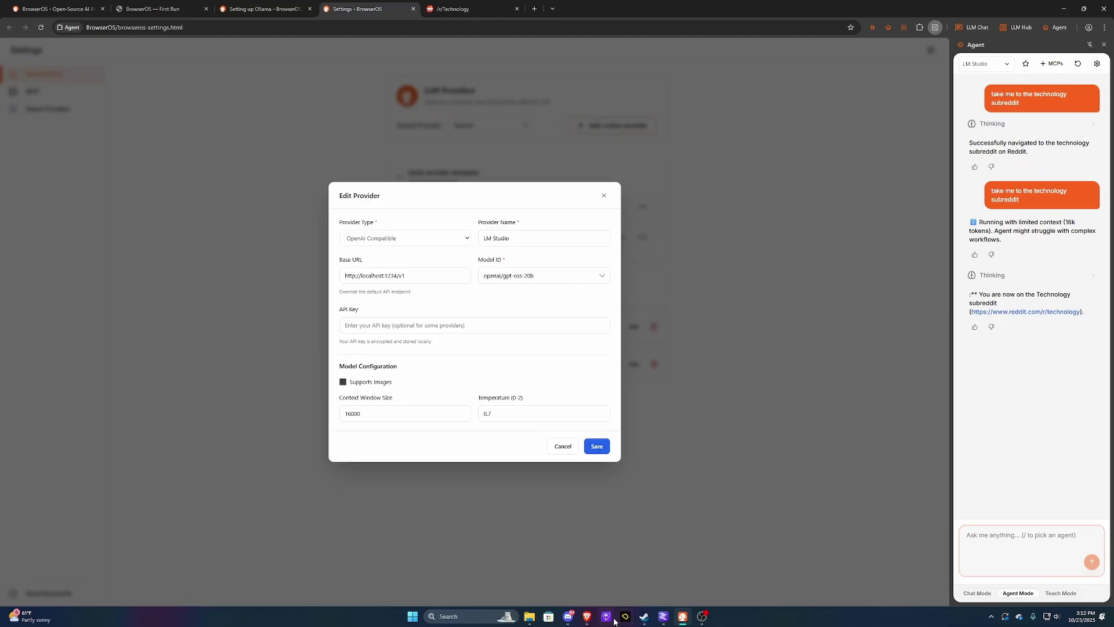
pyautogui.click(663, 616)
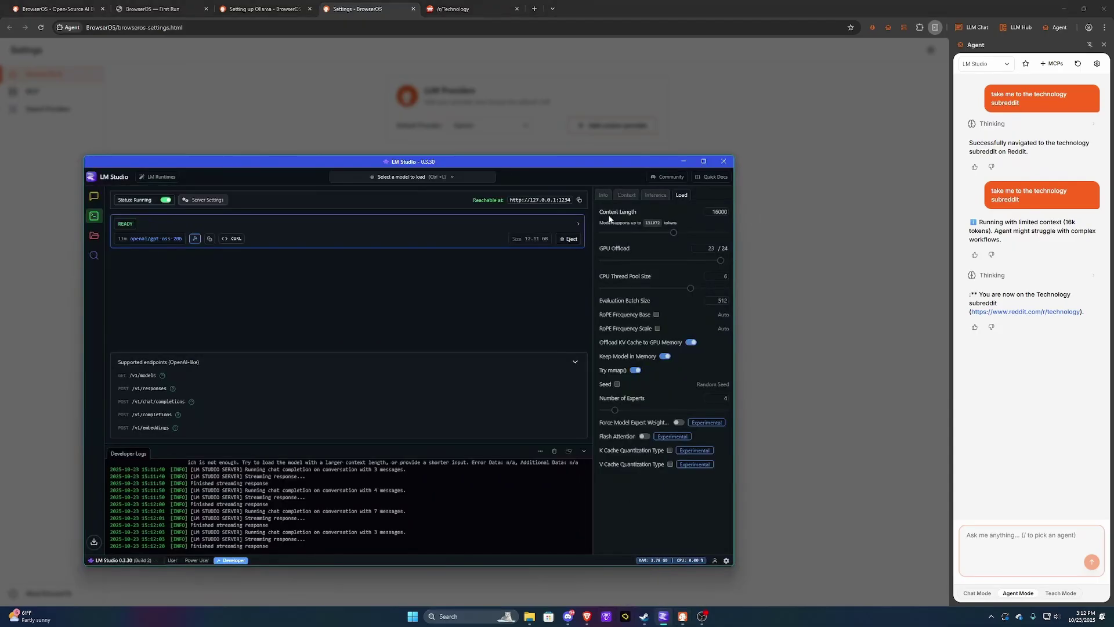
pyautogui.click(209, 242)
pyautogui.click(244, 152)
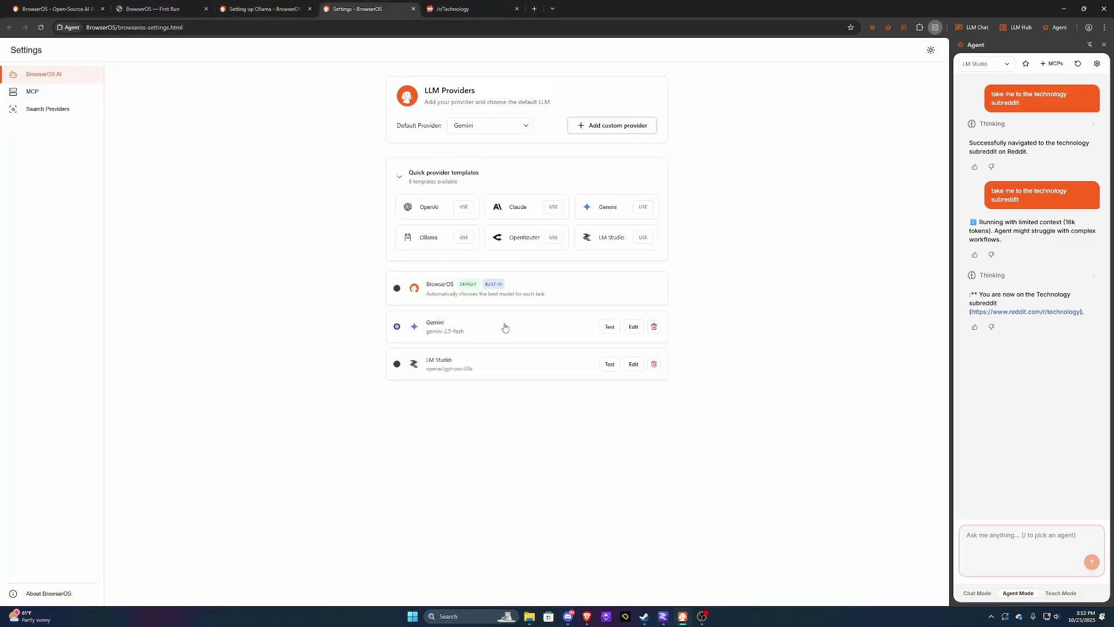
pyautogui.click(633, 364)
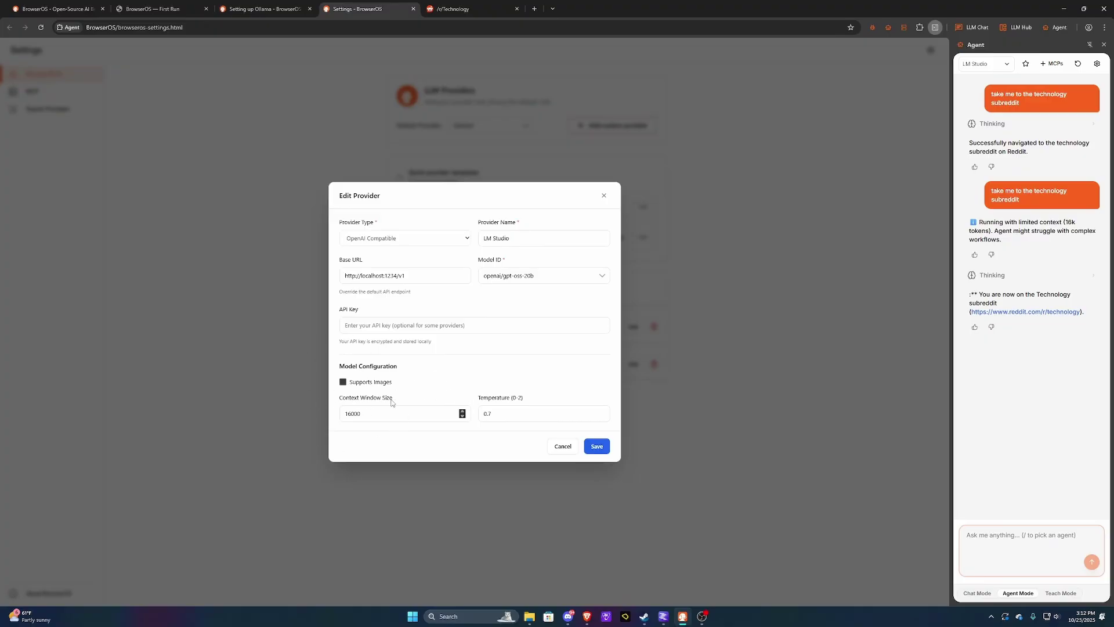
pyautogui.click(663, 616)
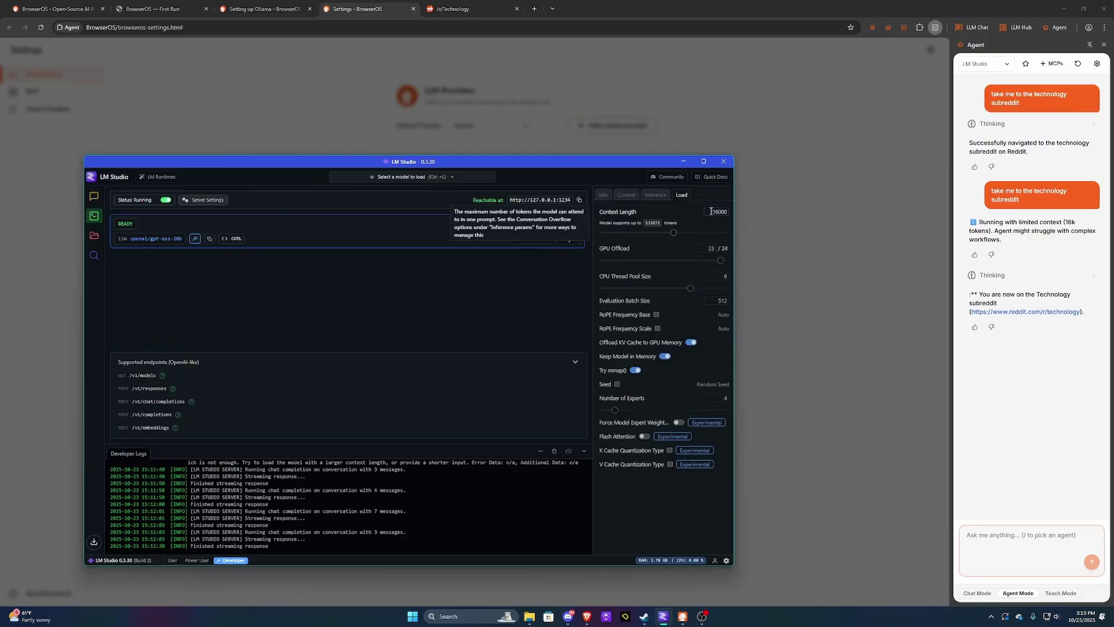
pyautogui.click(774, 216)
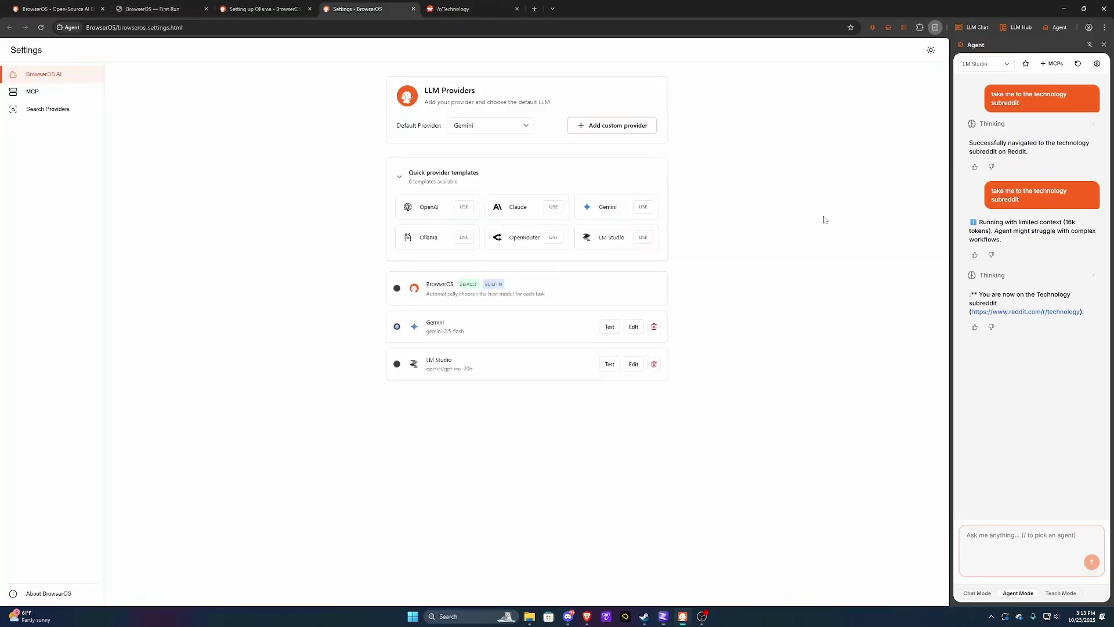
# Step: Return to the r/technology page, then switch to LM Studio and view the list of downloaded models
pyautogui.click(467, 9)
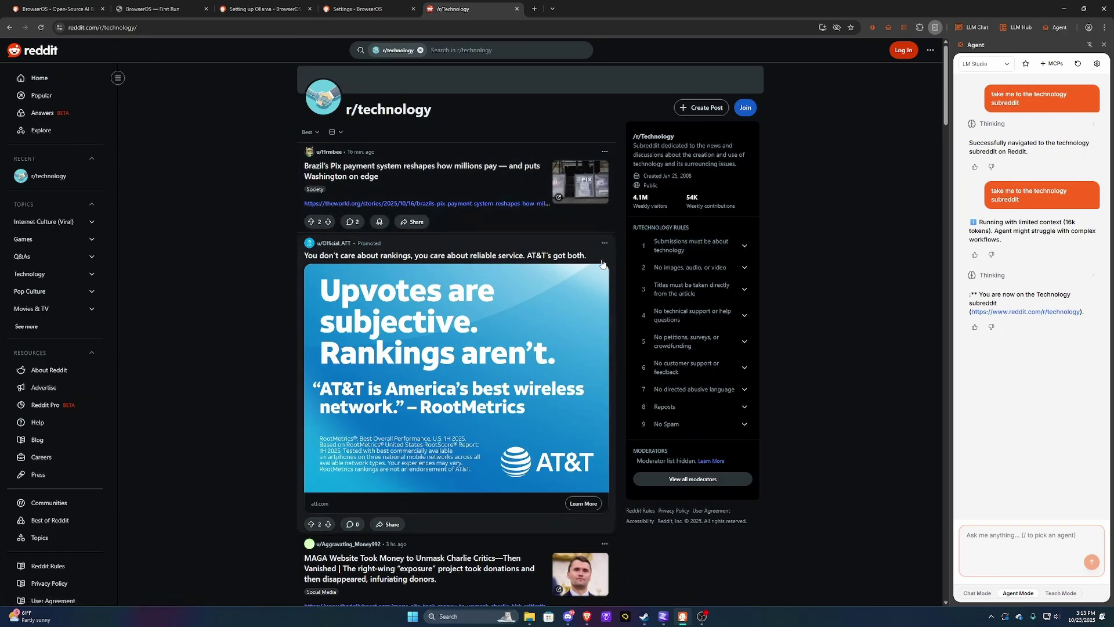
pyautogui.click(663, 616)
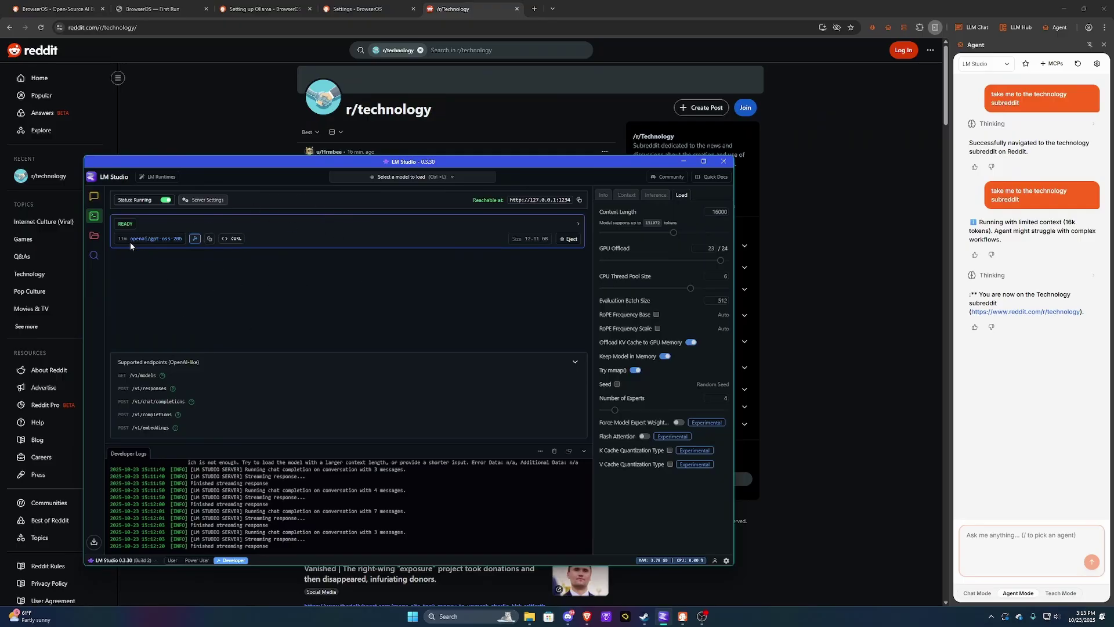
pyautogui.click(450, 180)
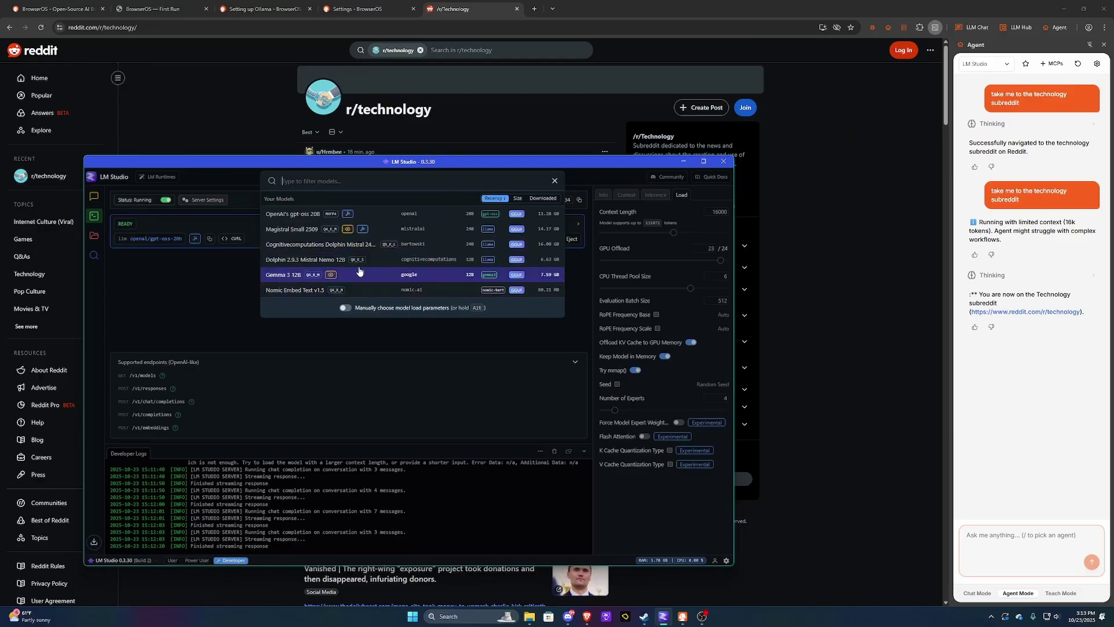
pyautogui.click(243, 273)
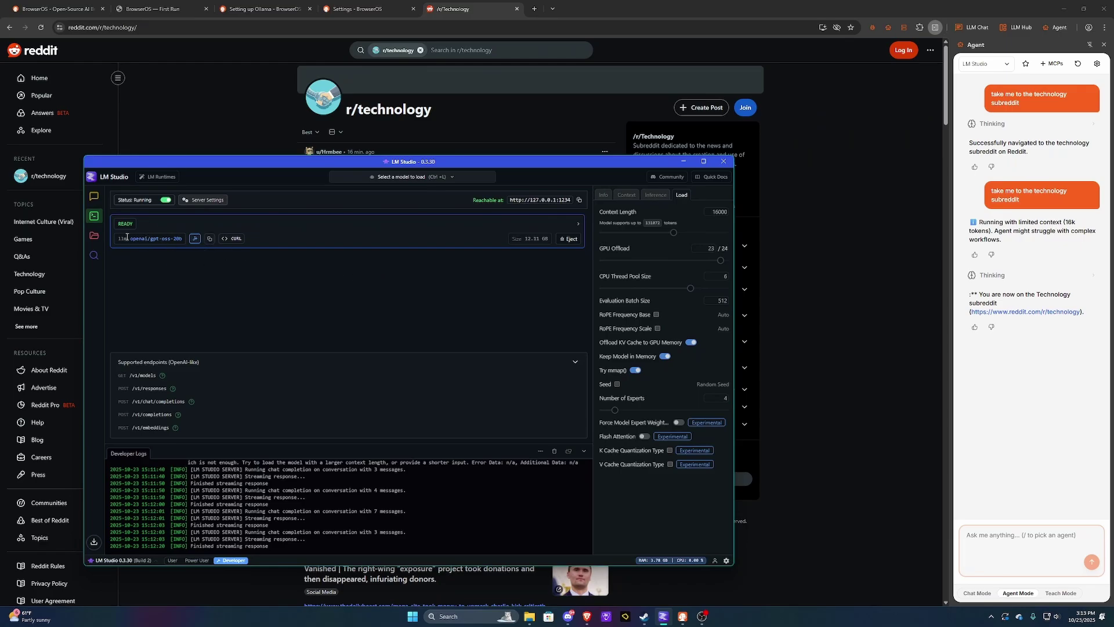
# Step: Point out the loaded openai/gpt-oss-20b model and reposition the LM Studio window over the Reddit page
pyautogui.moveTo(132, 238); pyautogui.dragTo(181, 238)
pyautogui.click(197, 261)
pyautogui.moveTo(414, 163); pyautogui.dragTo(468, 177)
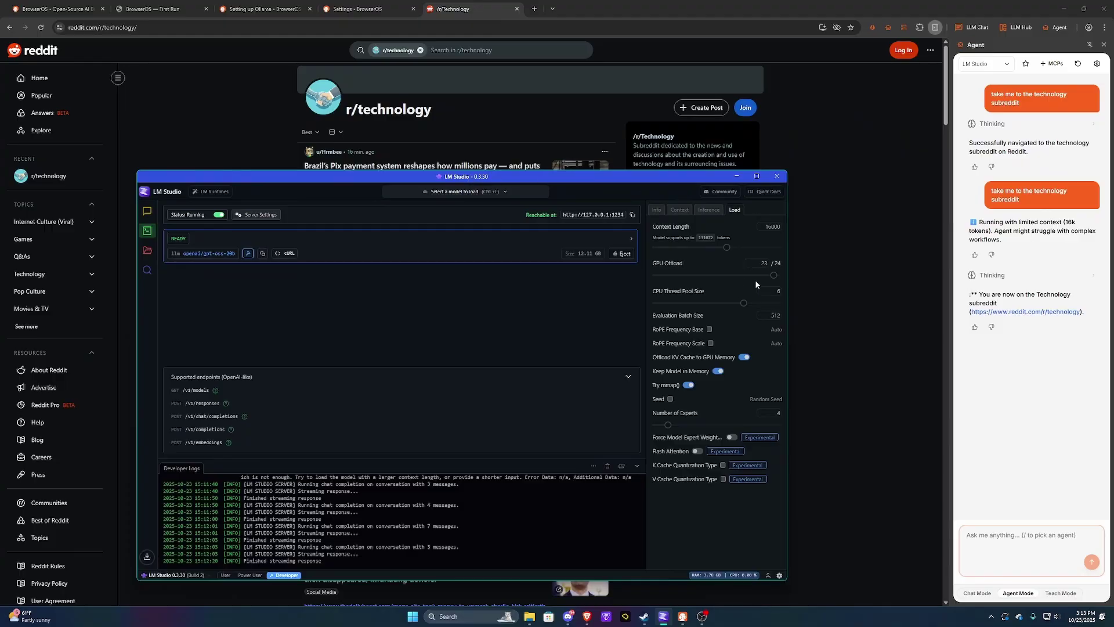
pyautogui.moveTo(641, 181); pyautogui.dragTo(636, 186)
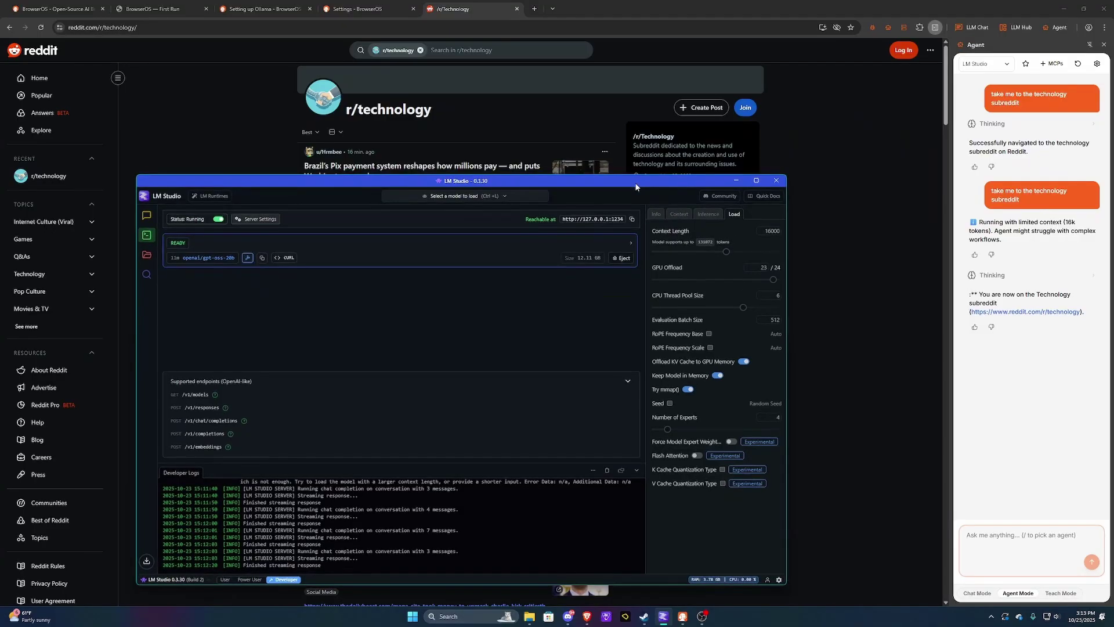
# Step: Return to the browser and ask the agent running on LM Studio to "download discord"
pyautogui.click(237, 151)
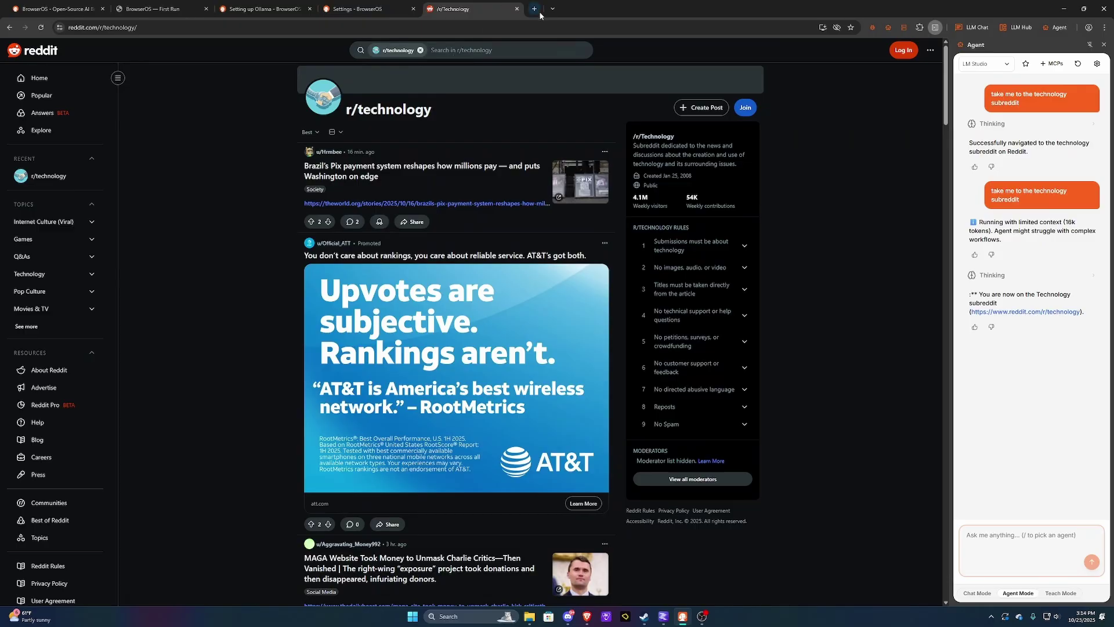
pyautogui.click(1013, 534)
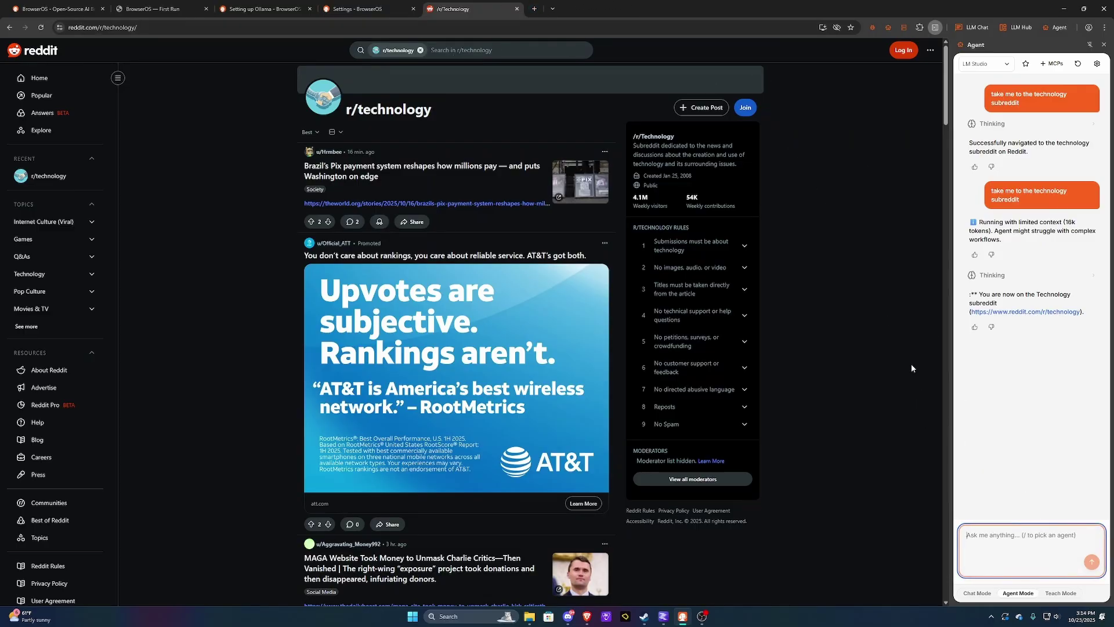
pyautogui.write('down')
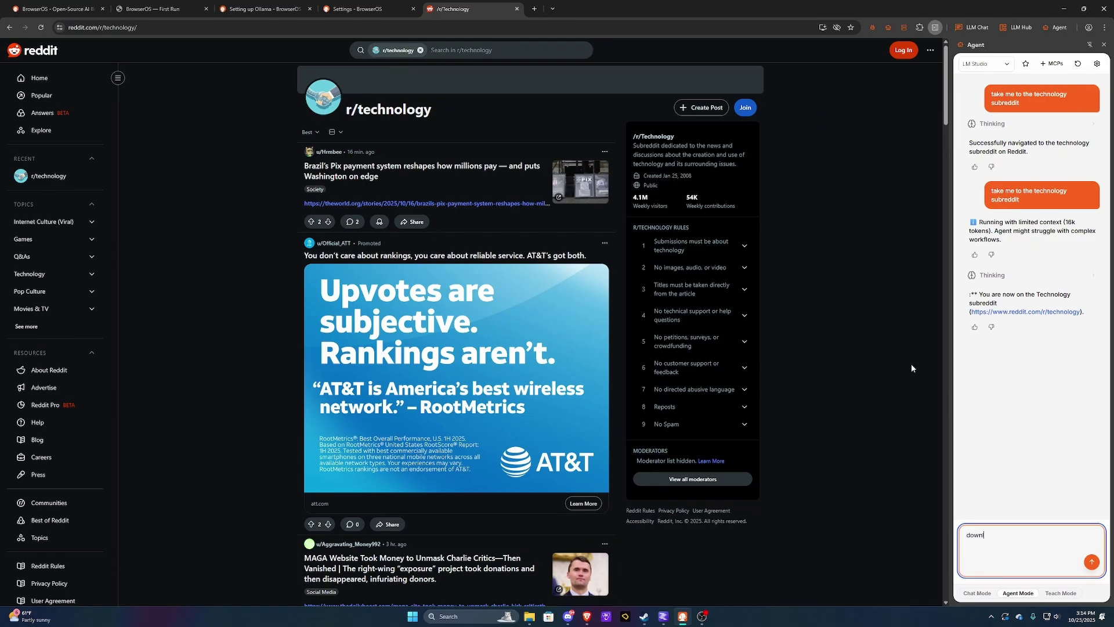
pyautogui.write('load discord')
pyautogui.press('Return')
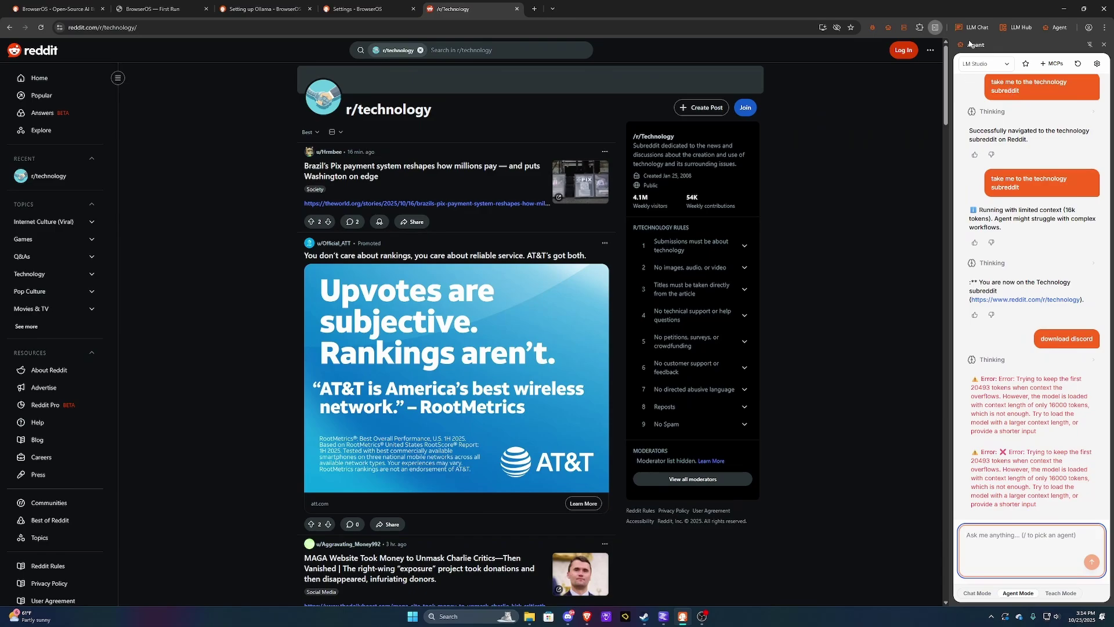
# Step: Change the agent's provider to Gemini, resend the "download discord" prompt, and review its reply
pyautogui.click(977, 64)
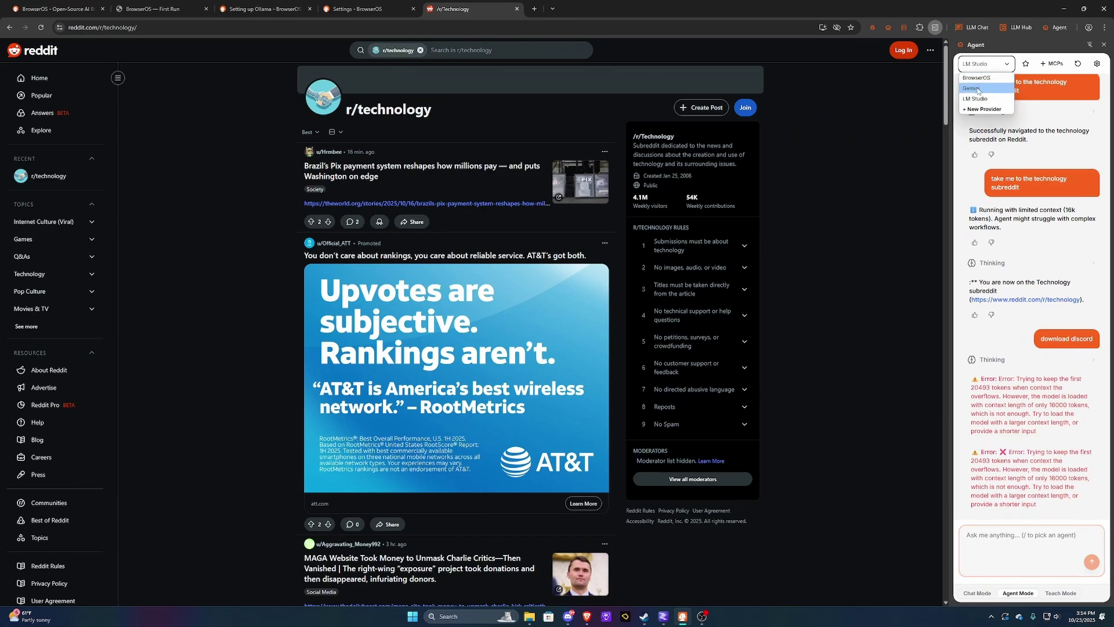
pyautogui.click(978, 89)
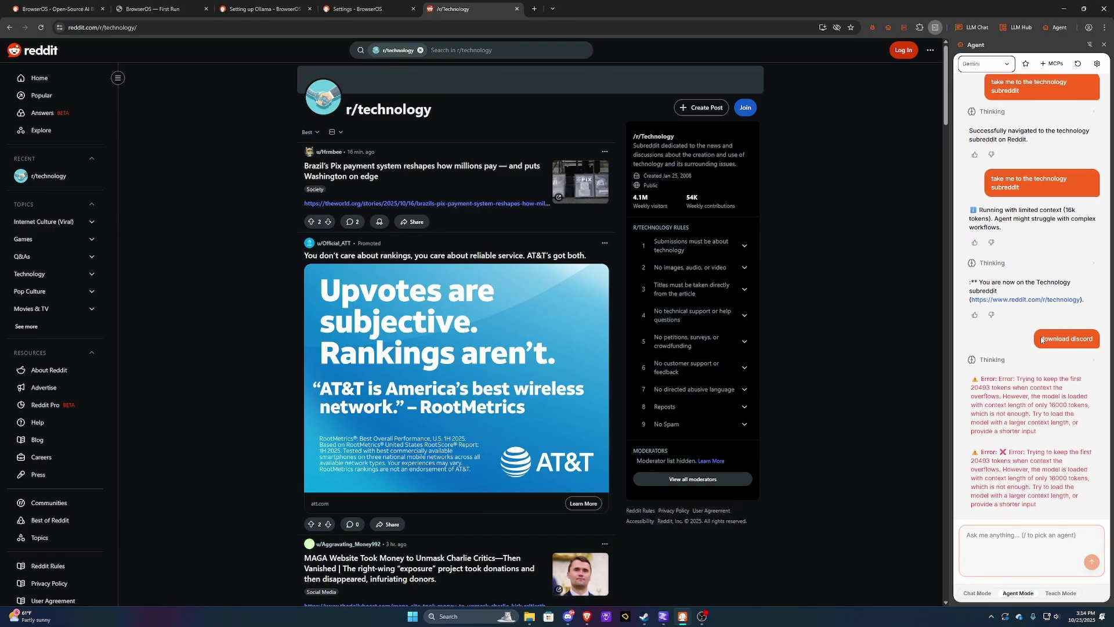
pyautogui.moveTo(1041, 340); pyautogui.dragTo(1032, 545)
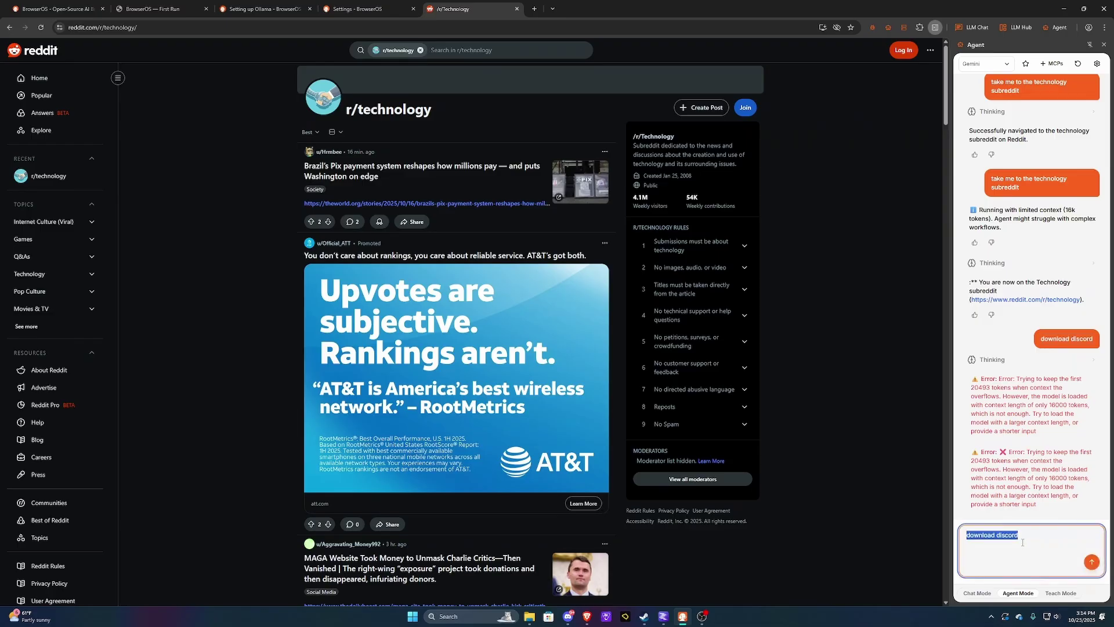
pyautogui.press('Return')
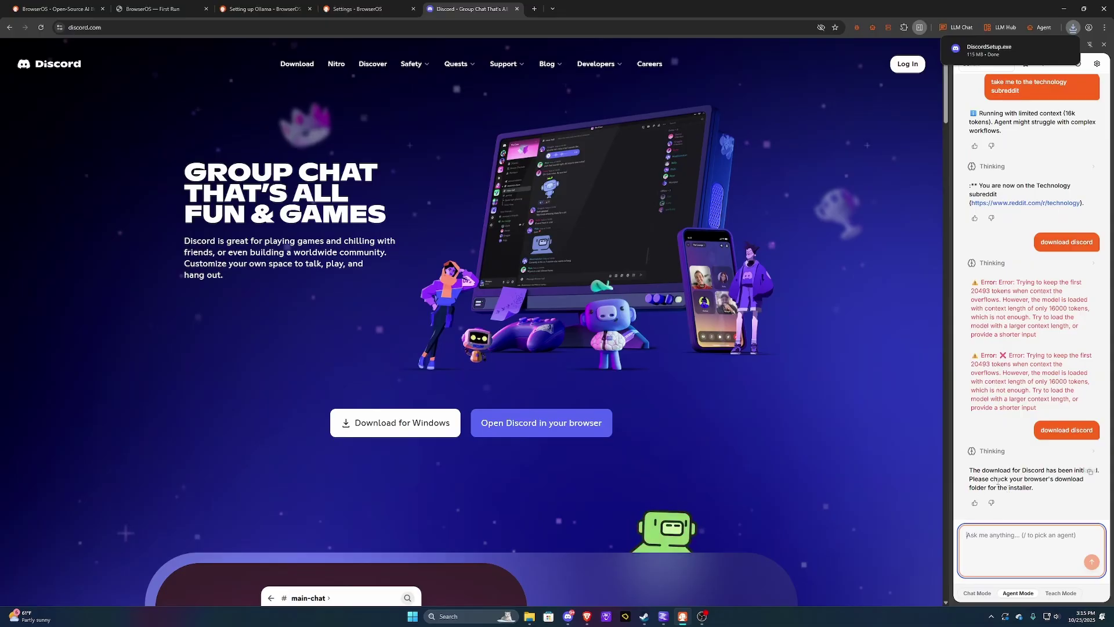
pyautogui.moveTo(968, 479); pyautogui.dragTo(1060, 491)
pyautogui.click(1055, 491)
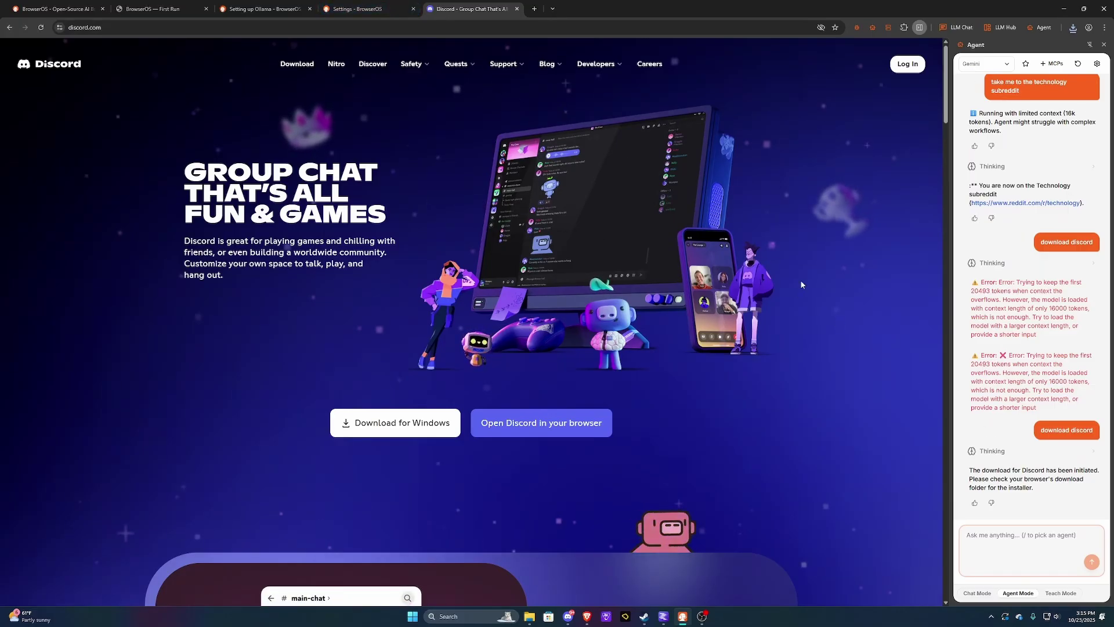
# Step: Search the web for "air fryer" in a new tab
pyautogui.click(534, 9)
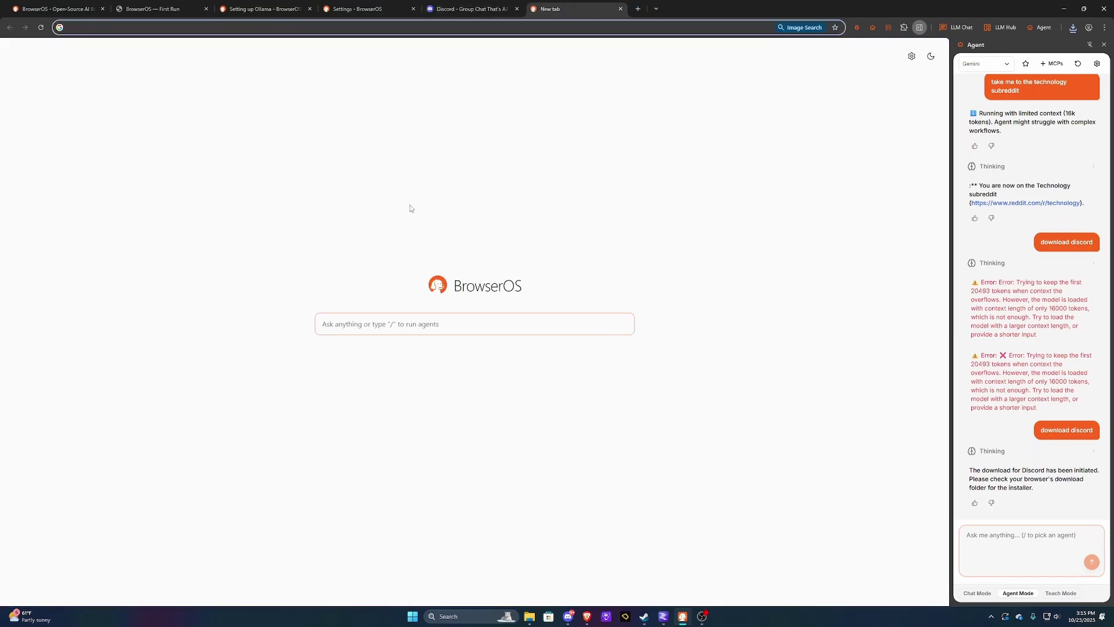
pyautogui.write('air')
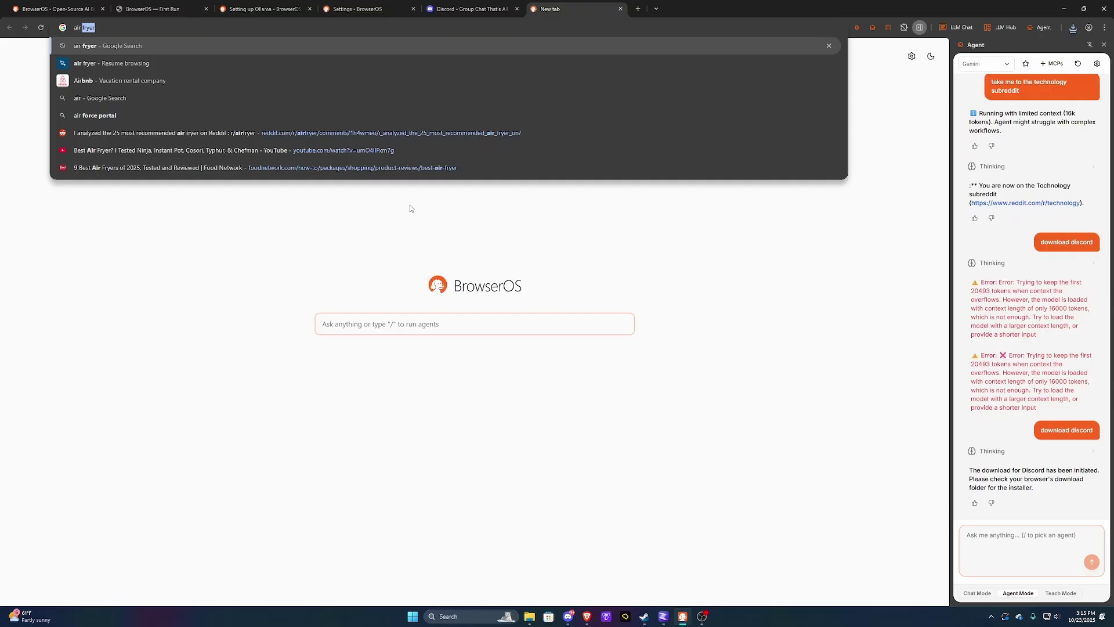
pyautogui.write(' fryer')
pyautogui.press('Return')
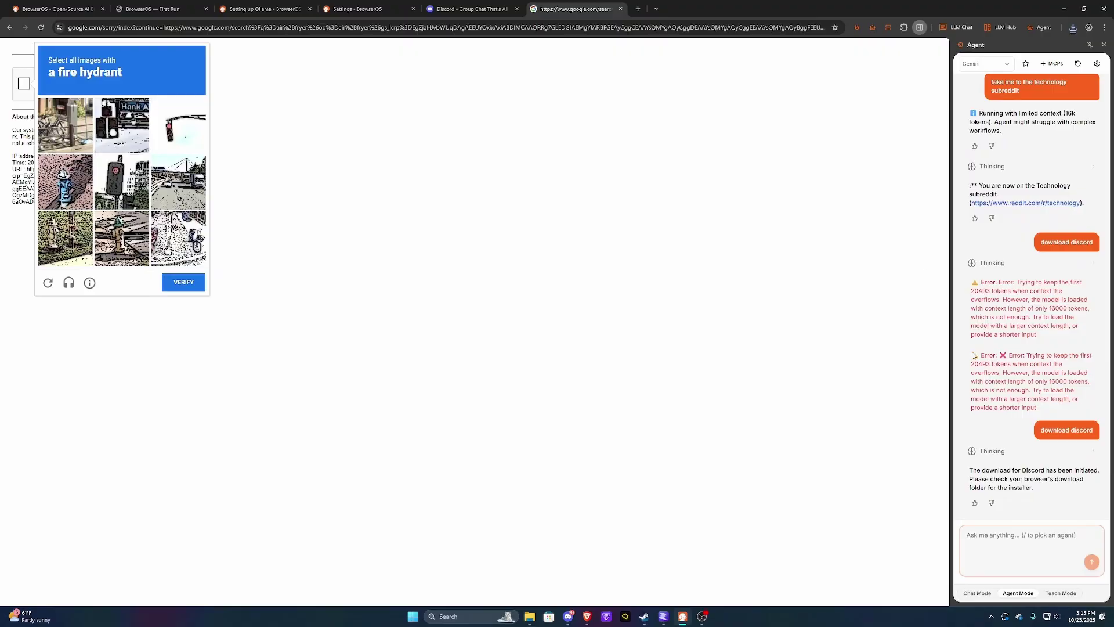
# Step: Select the three fire hydrant images in the CAPTCHA challenge and submit them for verification
pyautogui.click(64, 174)
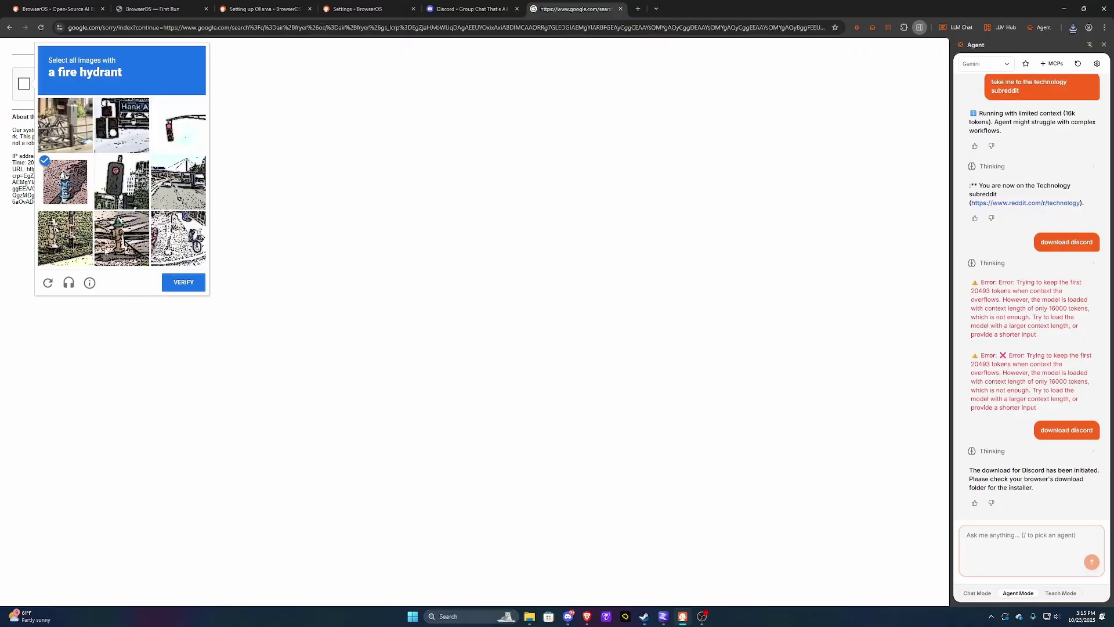
pyautogui.click(65, 238)
pyautogui.click(122, 238)
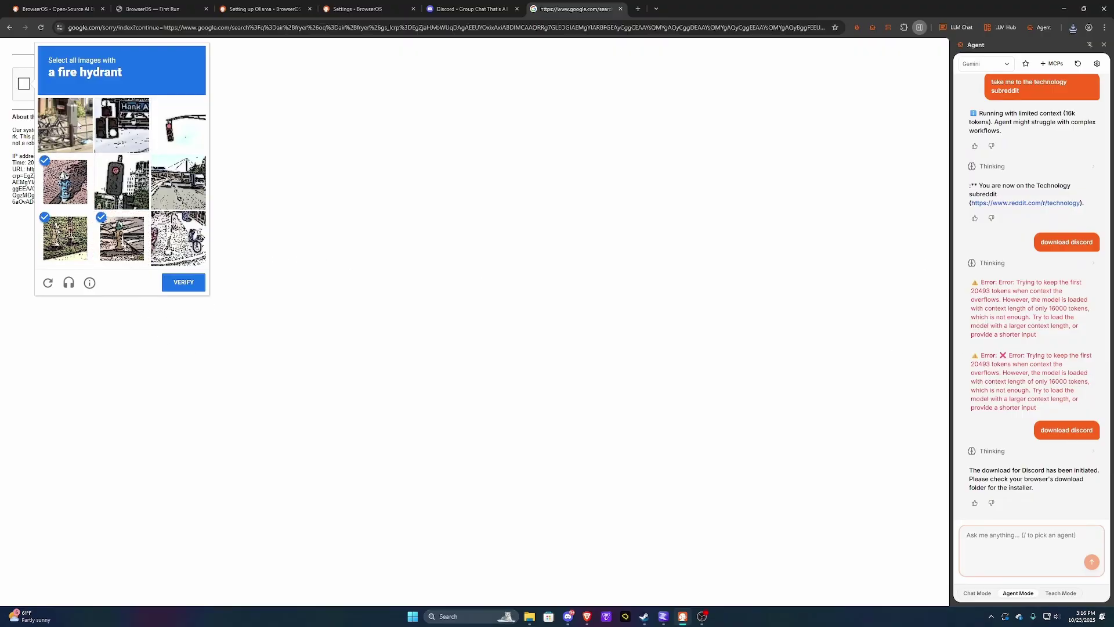
pyautogui.click(185, 284)
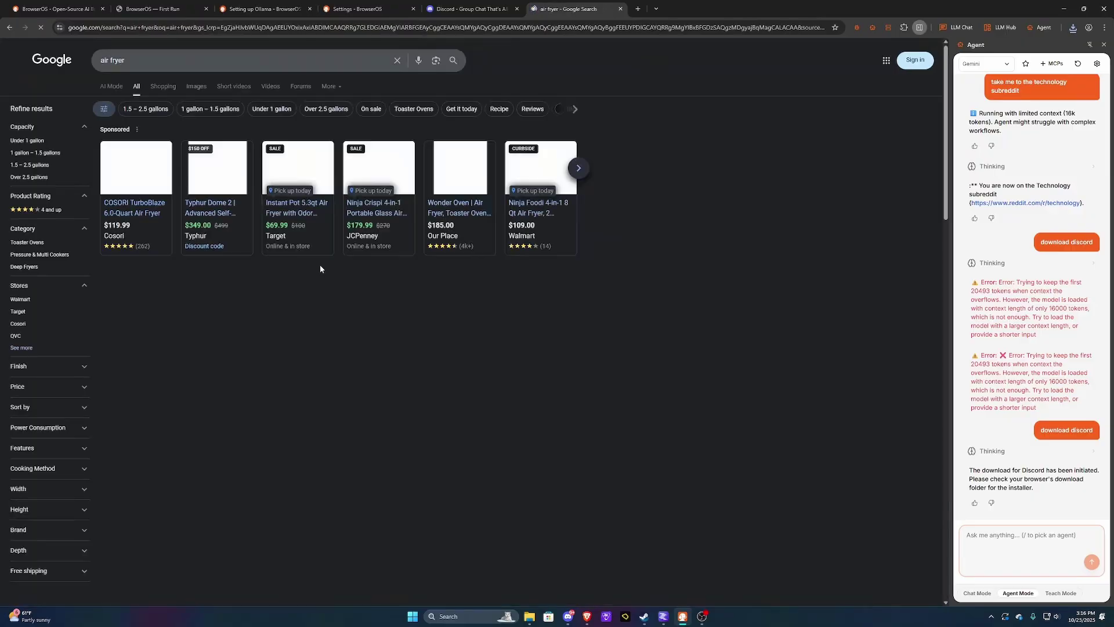
# Step: Set the agent's provider to LM Studio and ask it "what is the best one?" about the air fryer results
pyautogui.scroll(-2, 712, 276)
pyautogui.scroll(1, 712, 276)
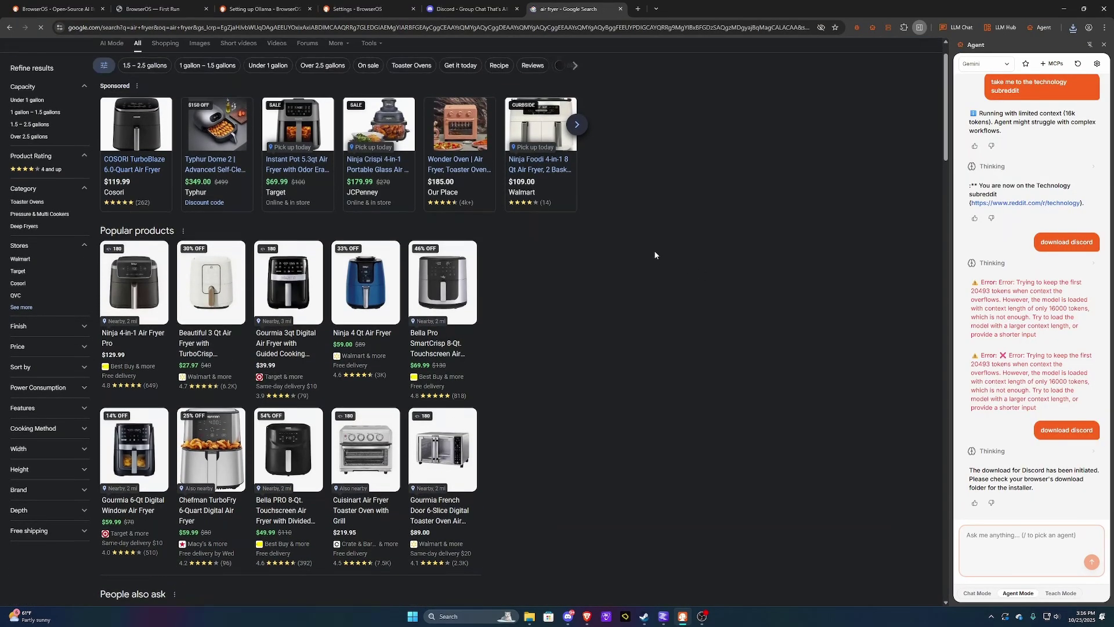
pyautogui.scroll(-1, 654, 254)
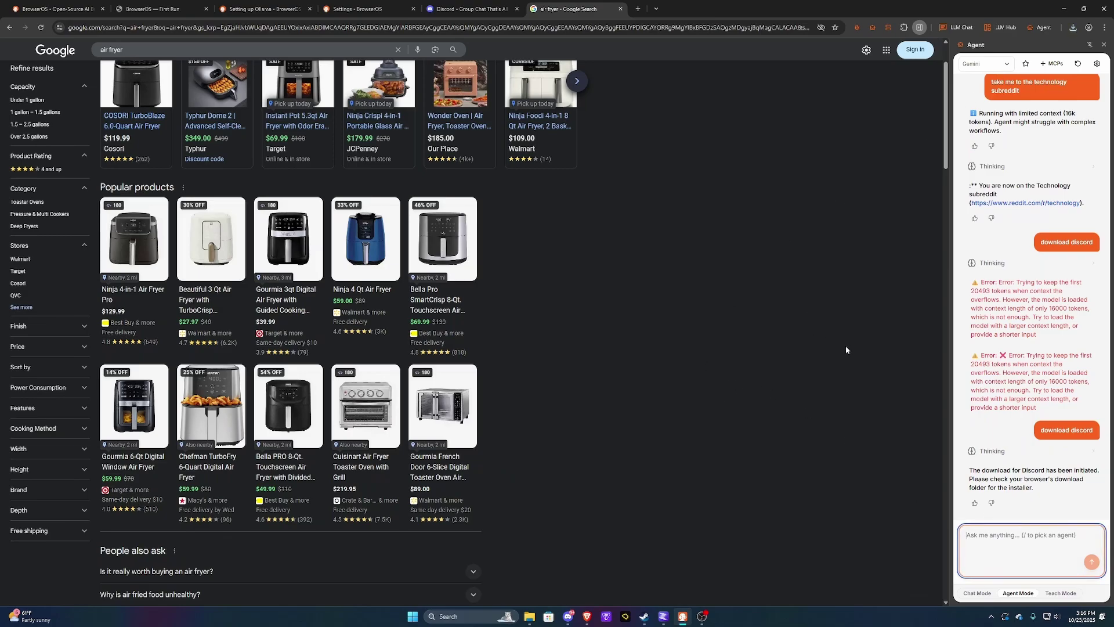
pyautogui.click(986, 63)
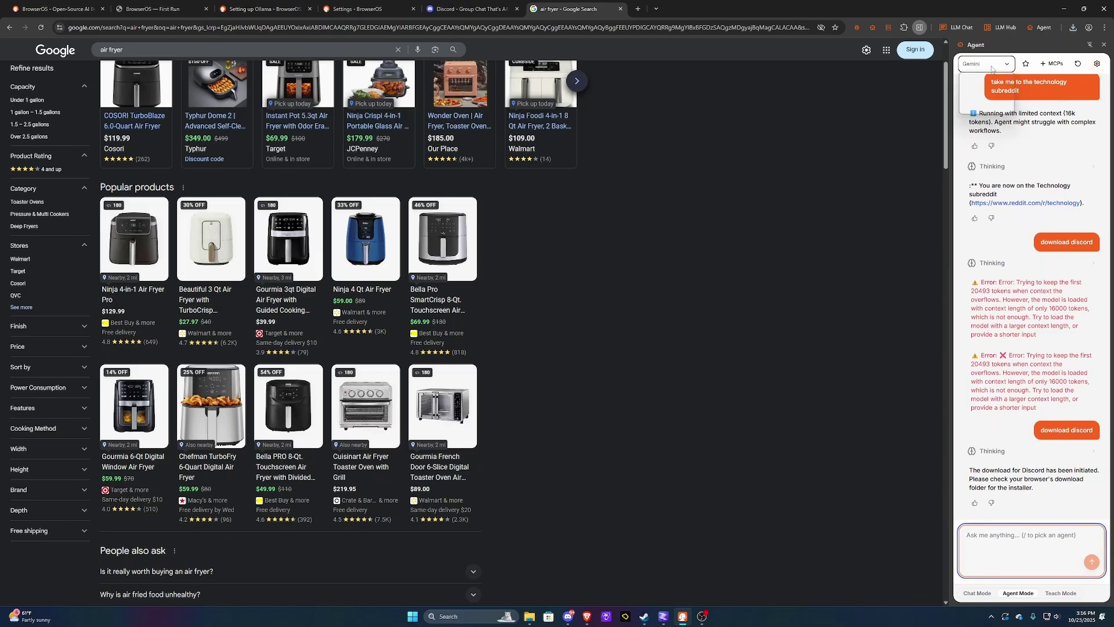
pyautogui.click(971, 111)
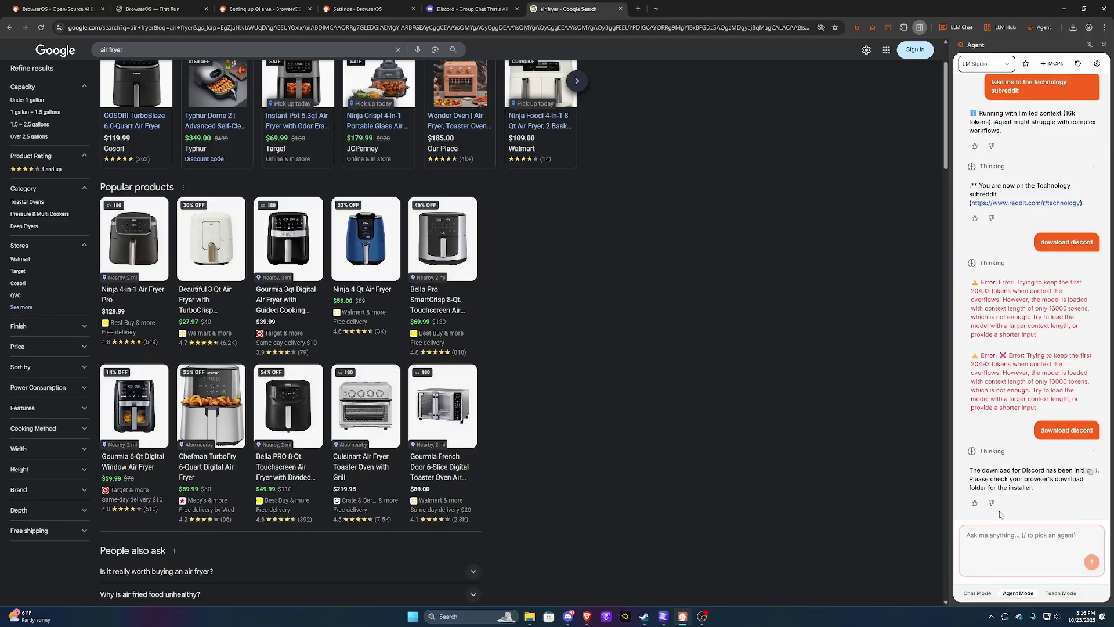
pyautogui.write('what is the')
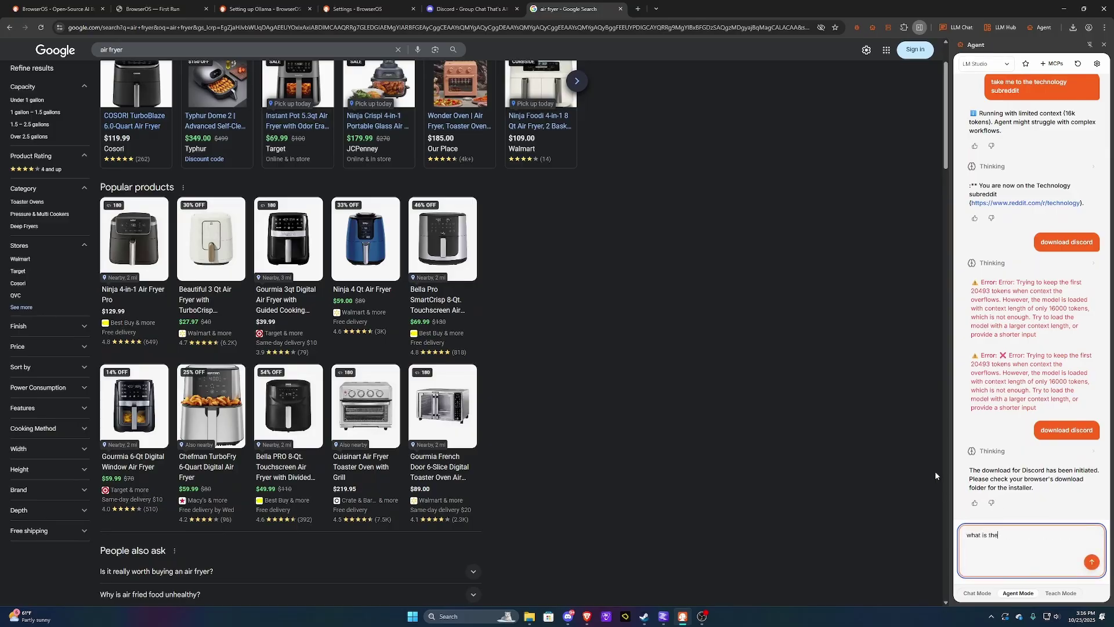
pyautogui.write(' best one?')
pyautogui.press('Return')
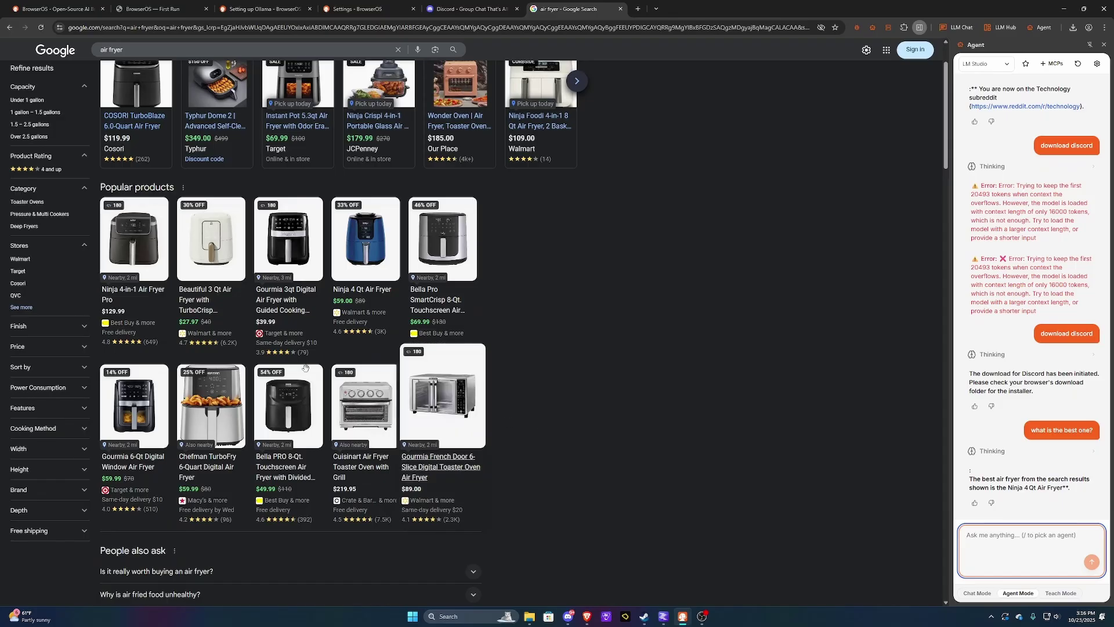
# Step: Compare the prices and ratings of the popular air fryers in the search results with the agent's recommendation
pyautogui.scroll(1, 697, 368)
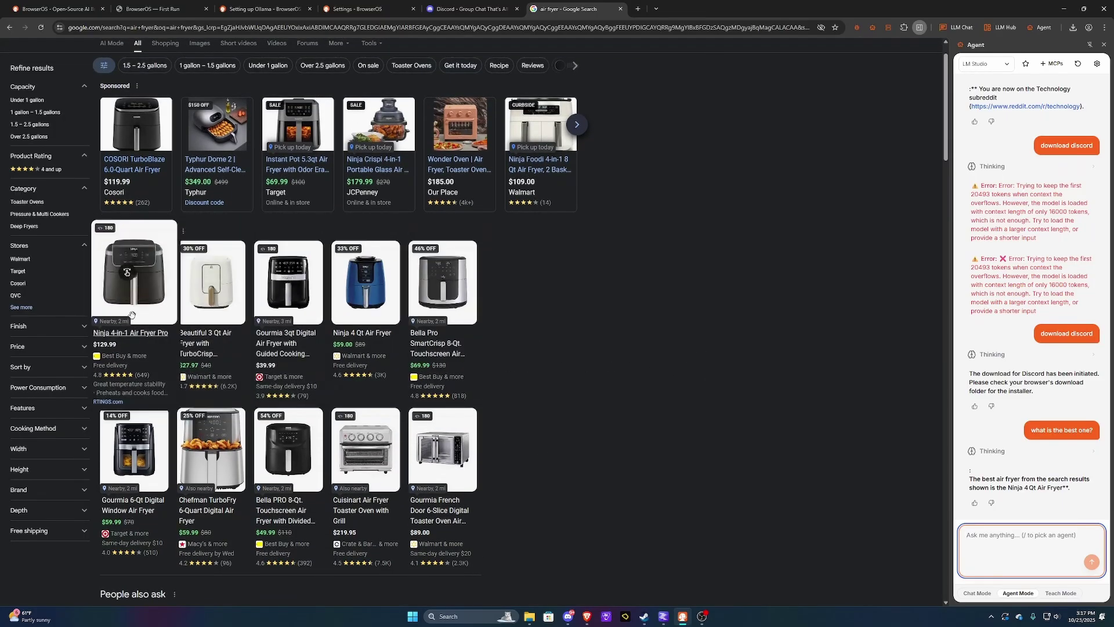
pyautogui.scroll(1, 678, 374)
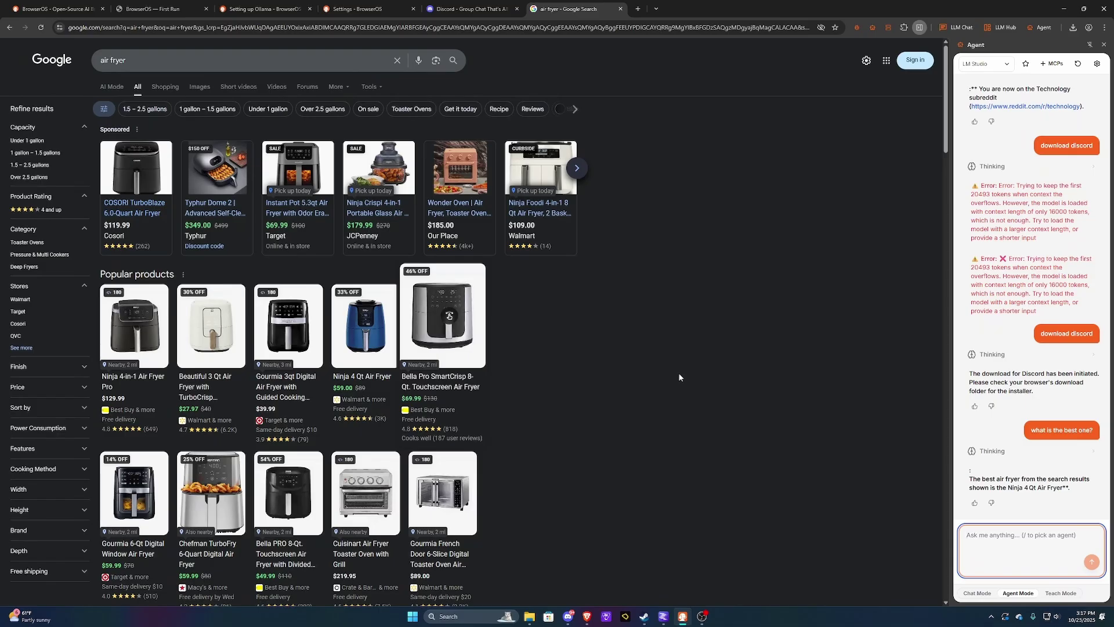
pyautogui.scroll(-1, 678, 374)
pyautogui.scroll(-2, 679, 376)
pyautogui.scroll(2, 678, 374)
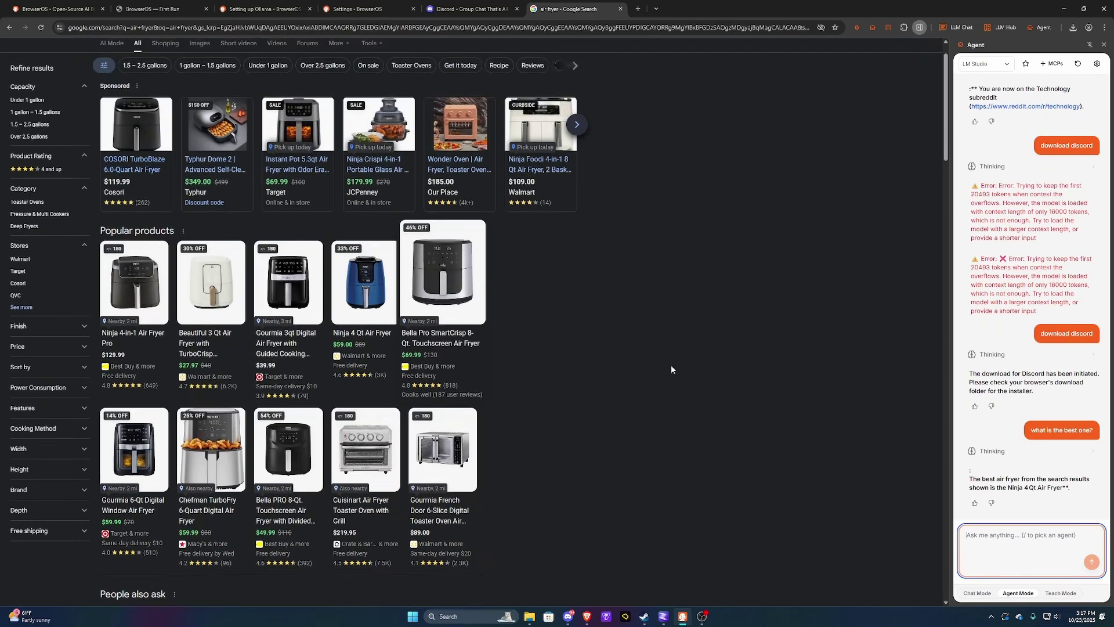
pyautogui.scroll(-1, 674, 357)
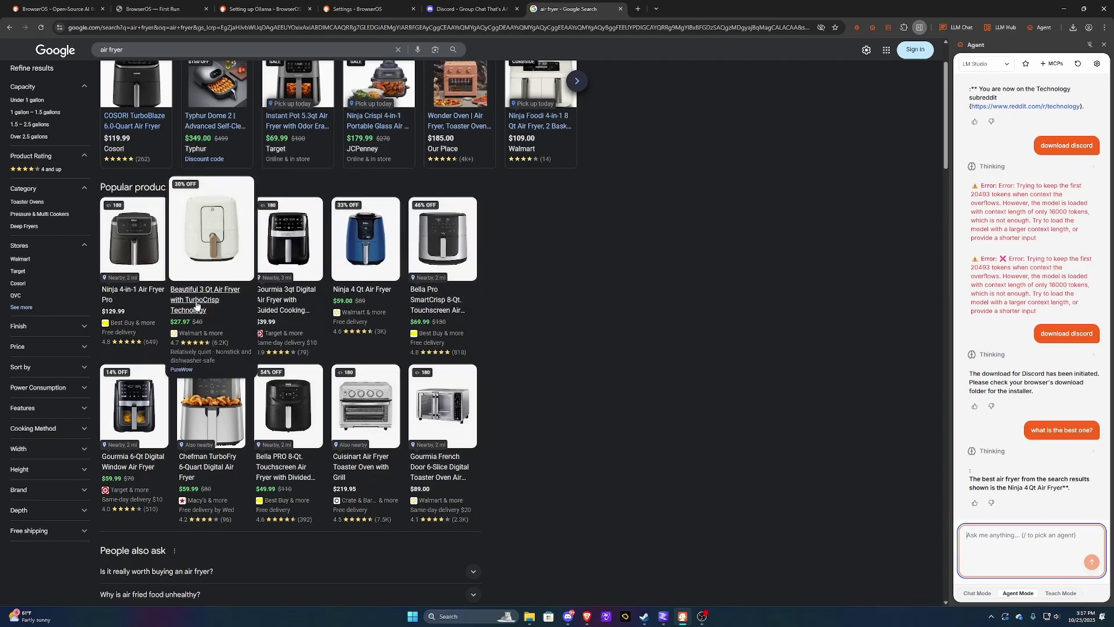
pyautogui.scroll(1, 646, 394)
pyautogui.scroll(-1, 650, 412)
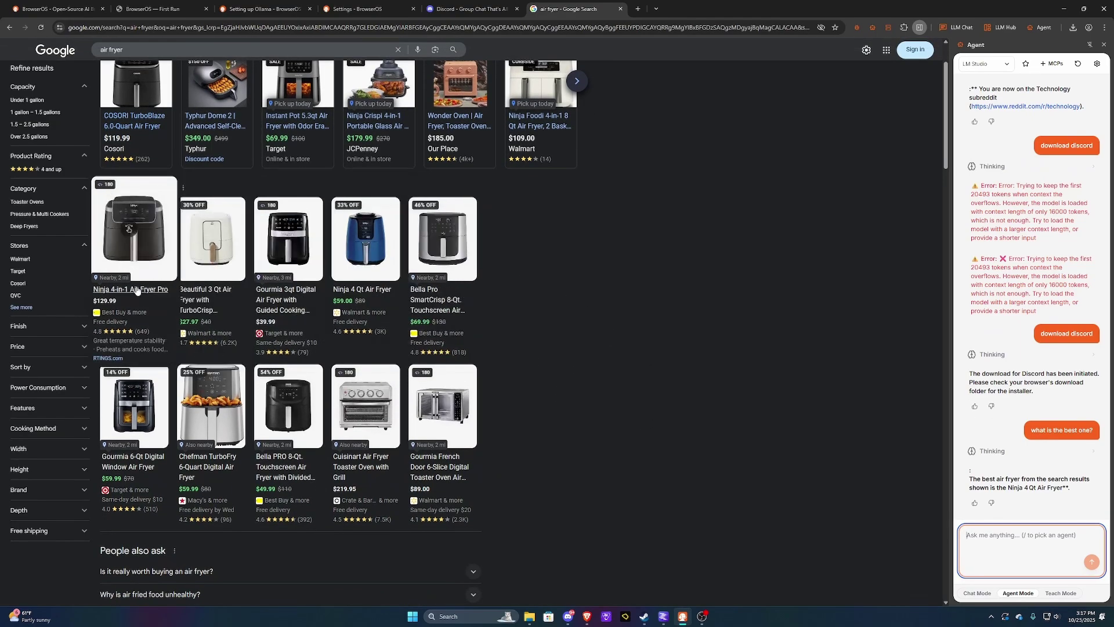
pyautogui.moveTo(357, 294)
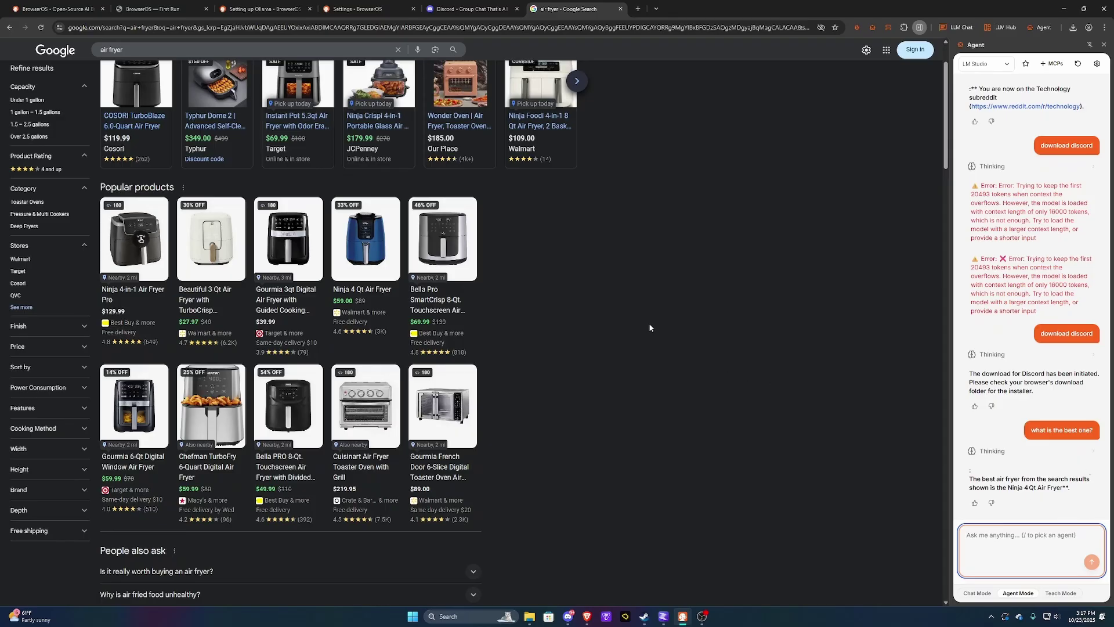
# Step: Change the agent's provider to Gemini, resend "what is the best one?", and stop the running task
pyautogui.click(987, 64)
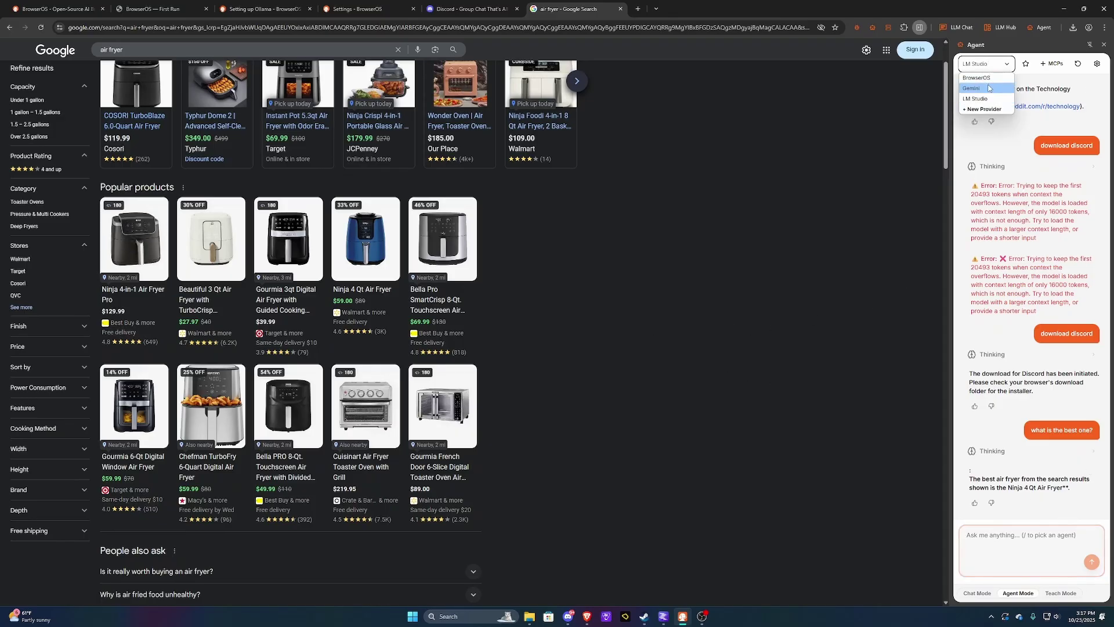
pyautogui.click(988, 88)
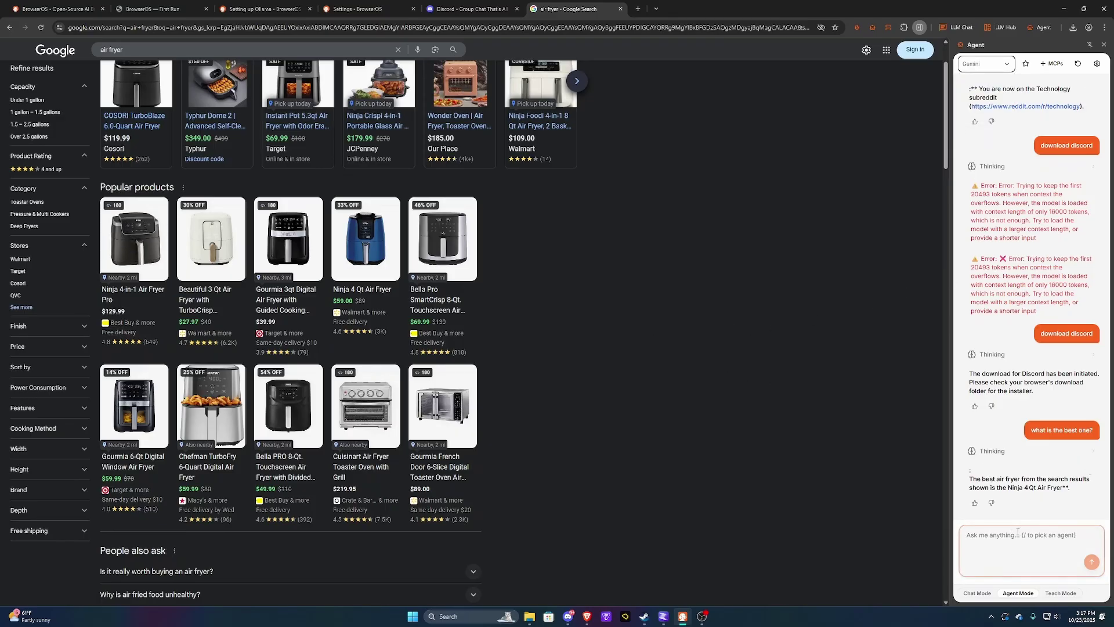
pyautogui.moveTo(1032, 429); pyautogui.dragTo(1091, 430)
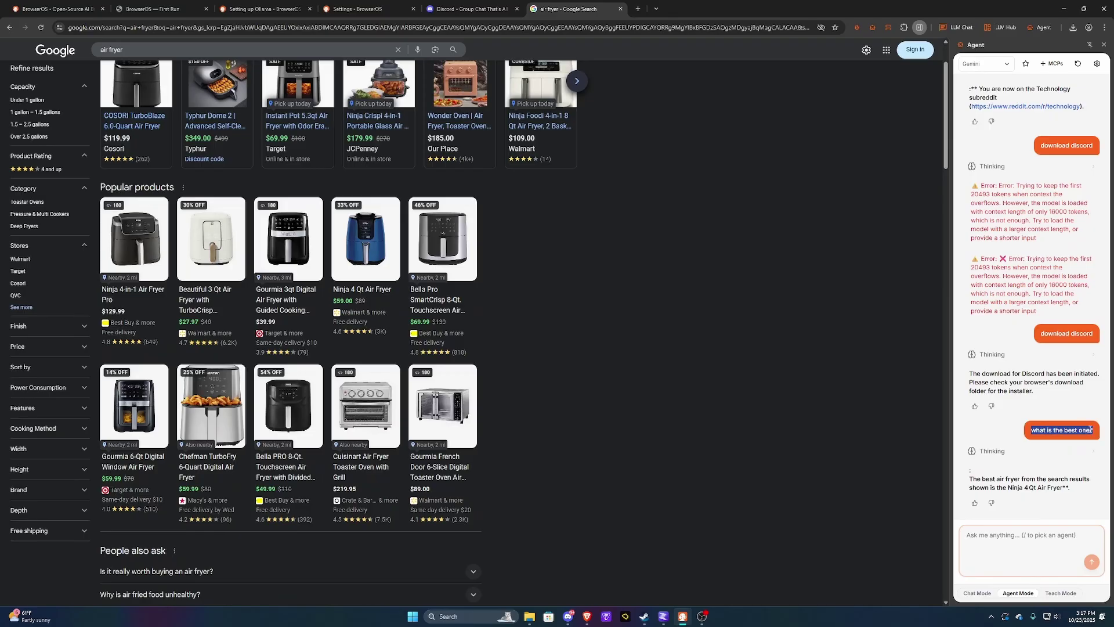
pyautogui.moveTo(1053, 514); pyautogui.dragTo(1010, 535)
pyautogui.press('Return')
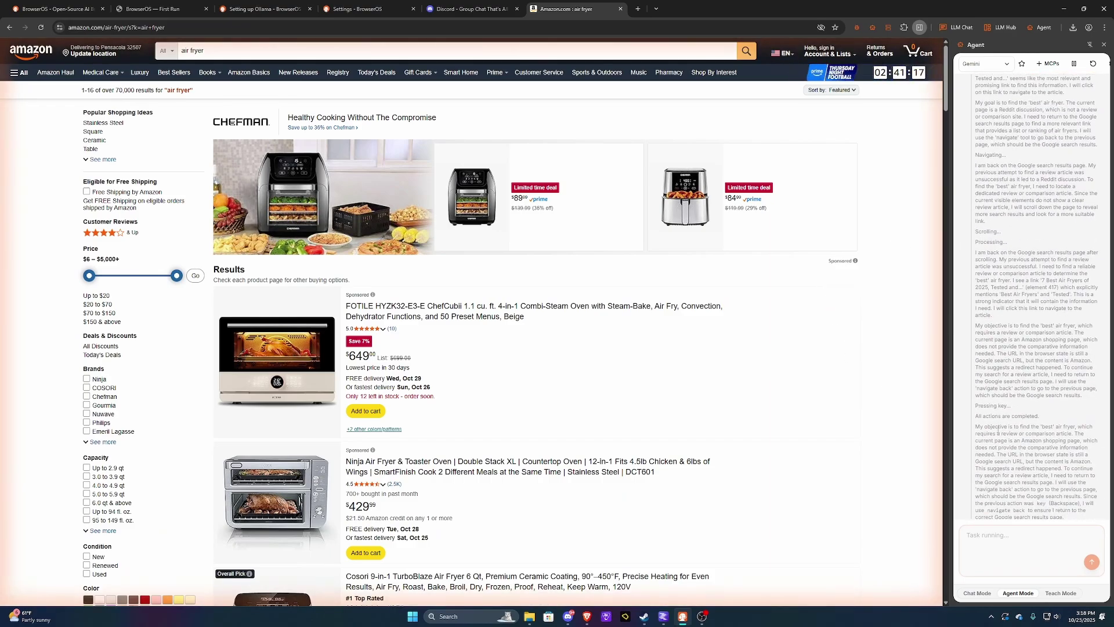
pyautogui.click(1074, 69)
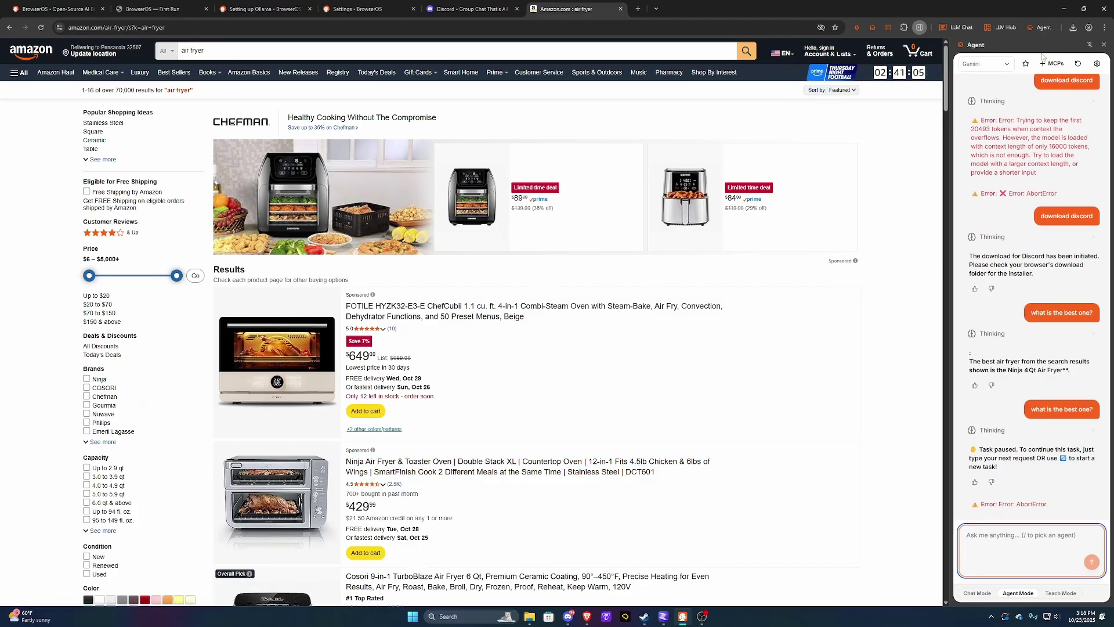
# Step: Switch the agent's provider to LM Studio and back to Gemini
pyautogui.click(1007, 67)
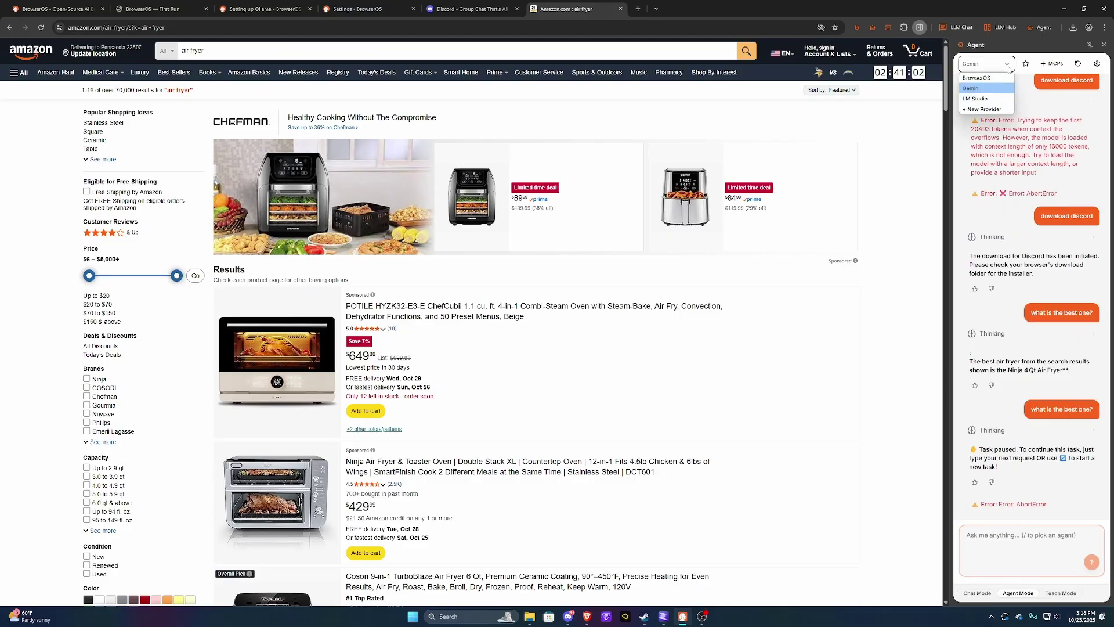
pyautogui.click(987, 100)
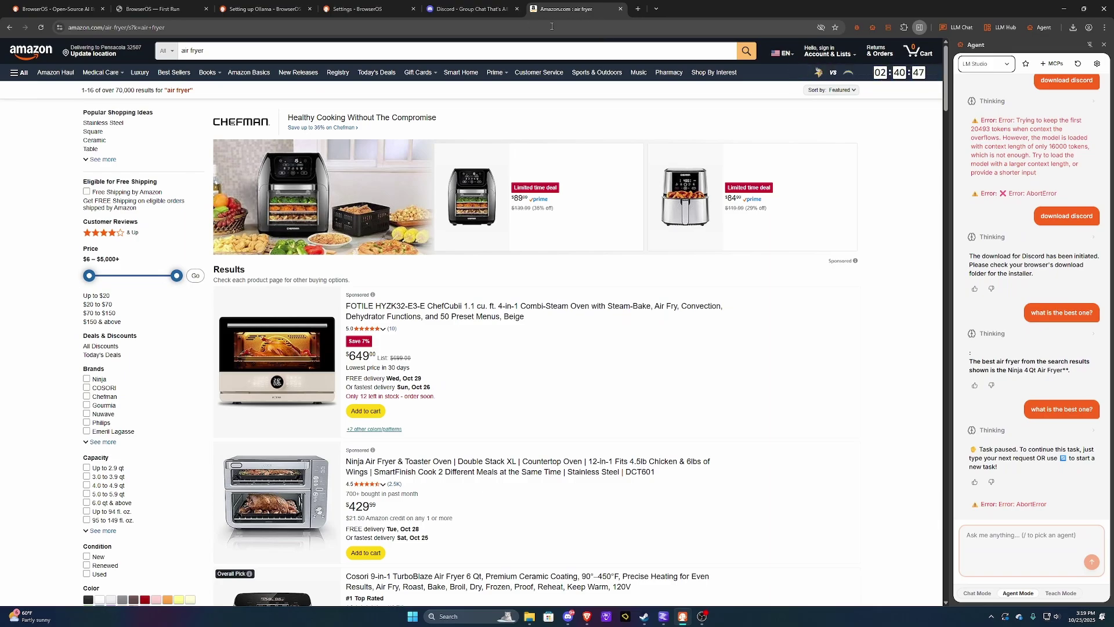
pyautogui.click(986, 63)
pyautogui.click(980, 100)
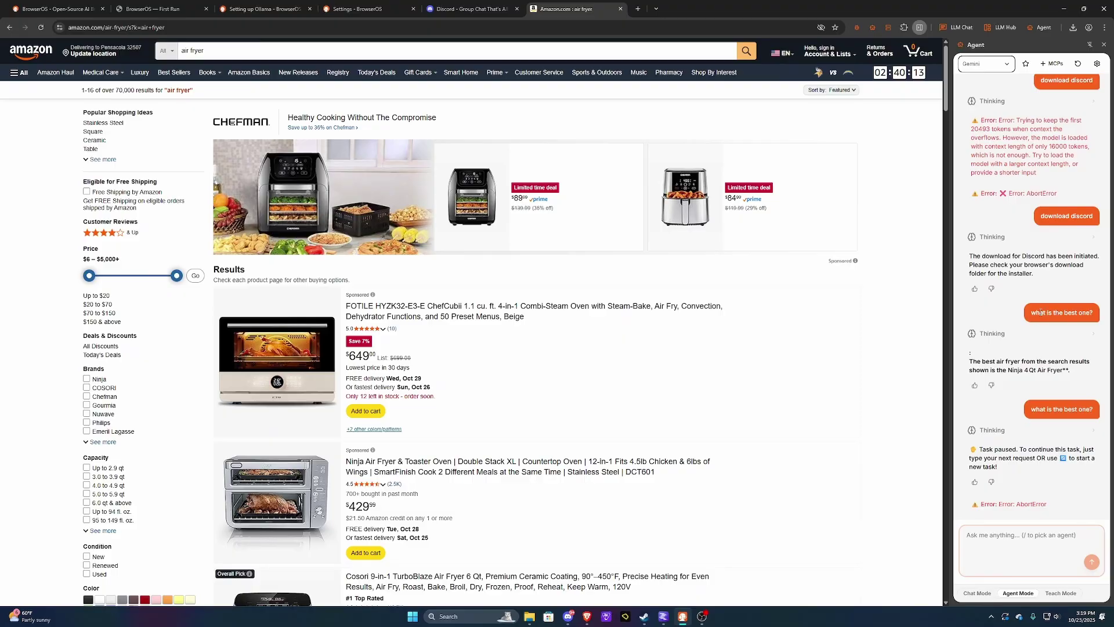
# Step: Bring up the Welcome to BrowserOS onboarding page and open the Agent assistant beside it
pyautogui.scroll(-1, 848, 317)
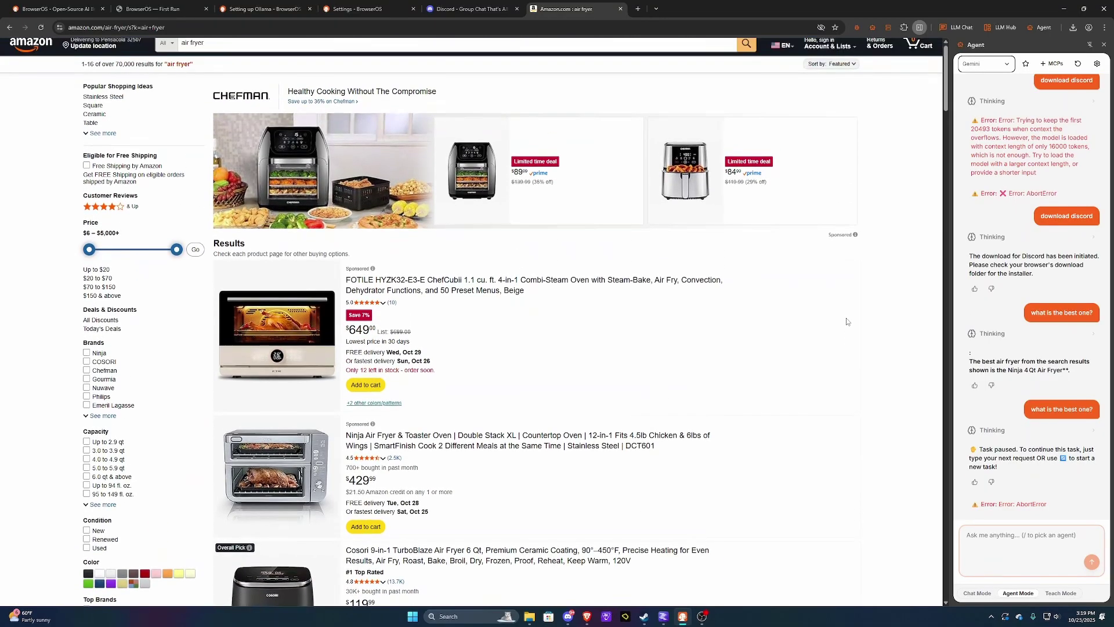
pyautogui.scroll(1, 848, 321)
pyautogui.click(467, 8)
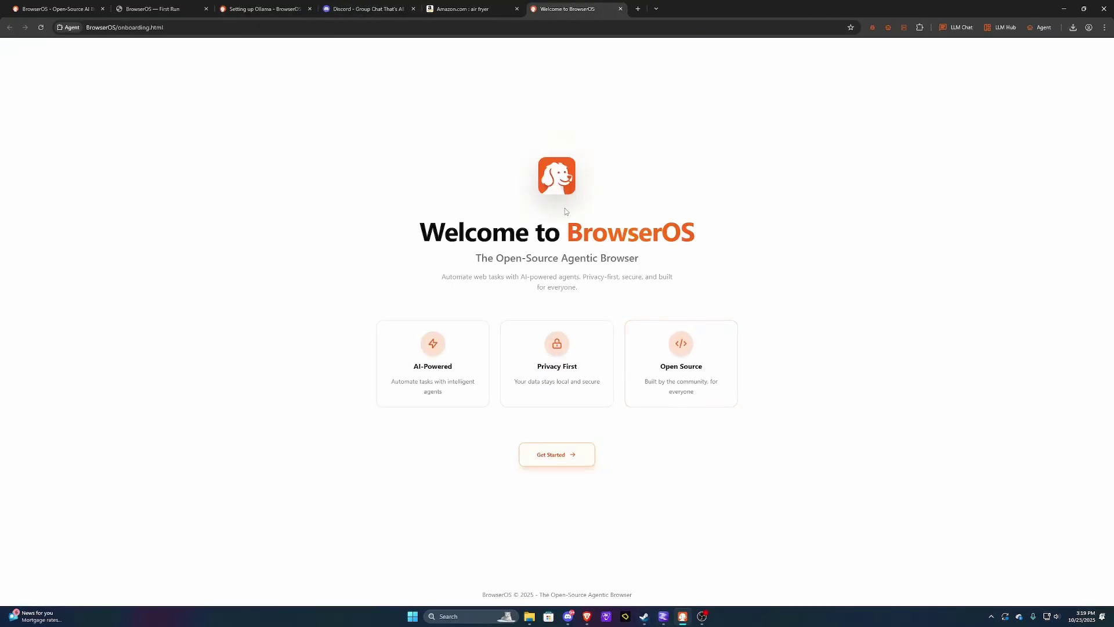
pyautogui.click(1041, 28)
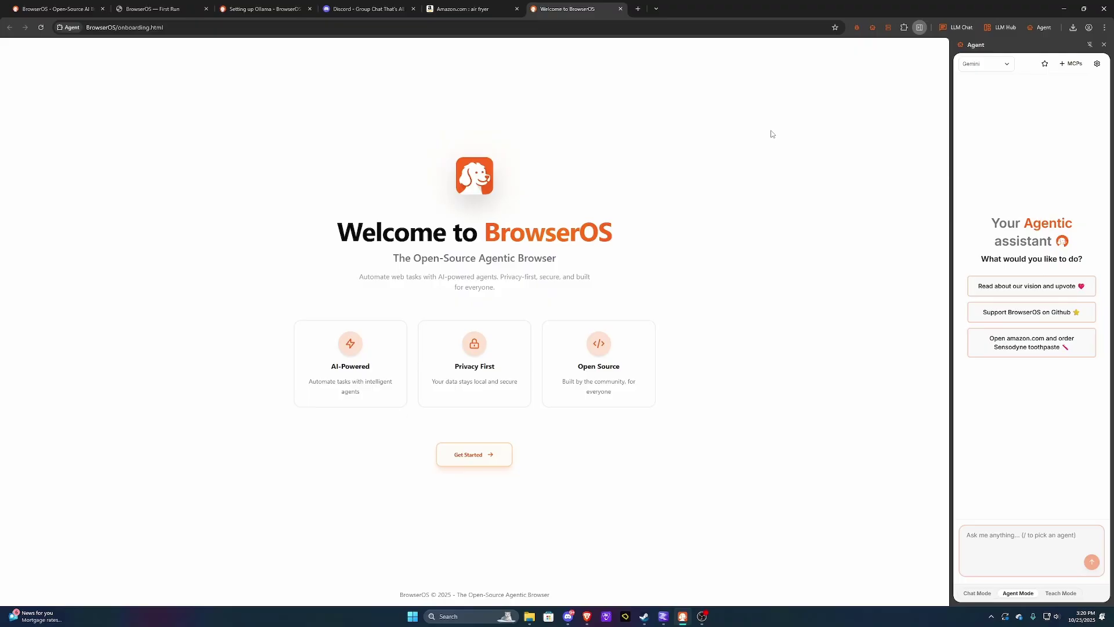
# Step: Switch to LM Studio and examine the developer logs, focusing on the context-length error for the openai/gpt-oss-20b model
pyautogui.click(663, 620)
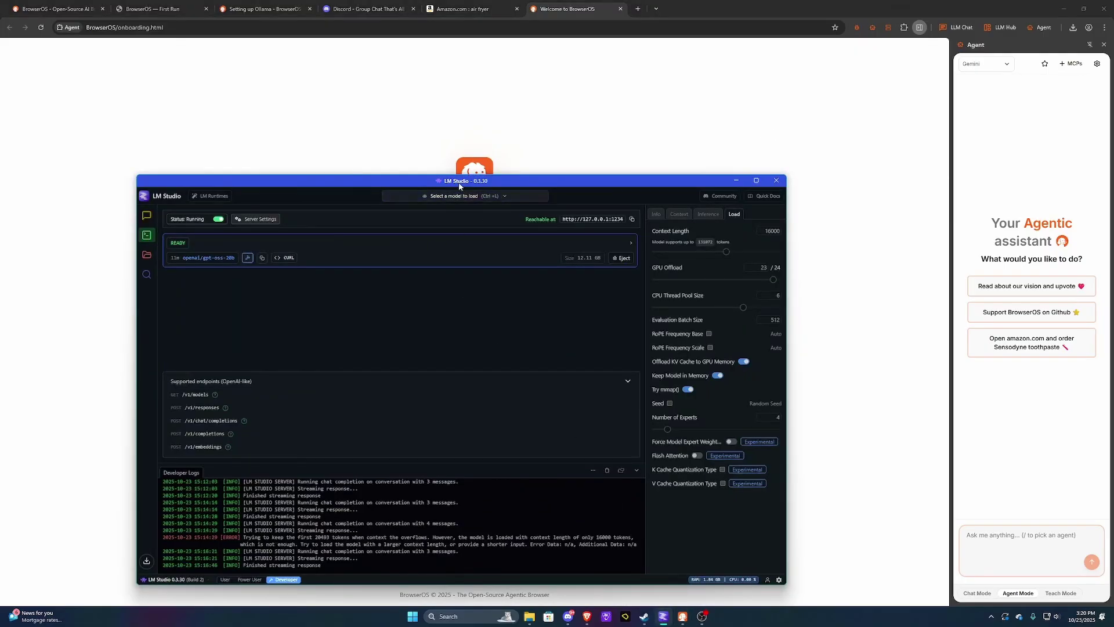
pyautogui.moveTo(460, 185); pyautogui.dragTo(383, 140)
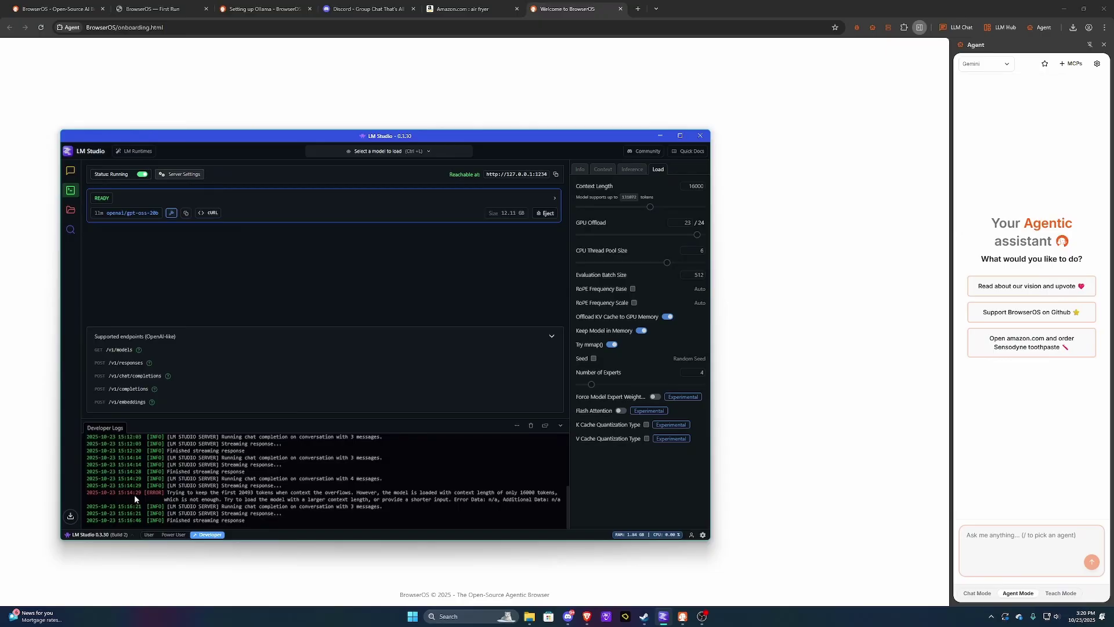
pyautogui.moveTo(166, 493); pyautogui.dragTo(454, 502)
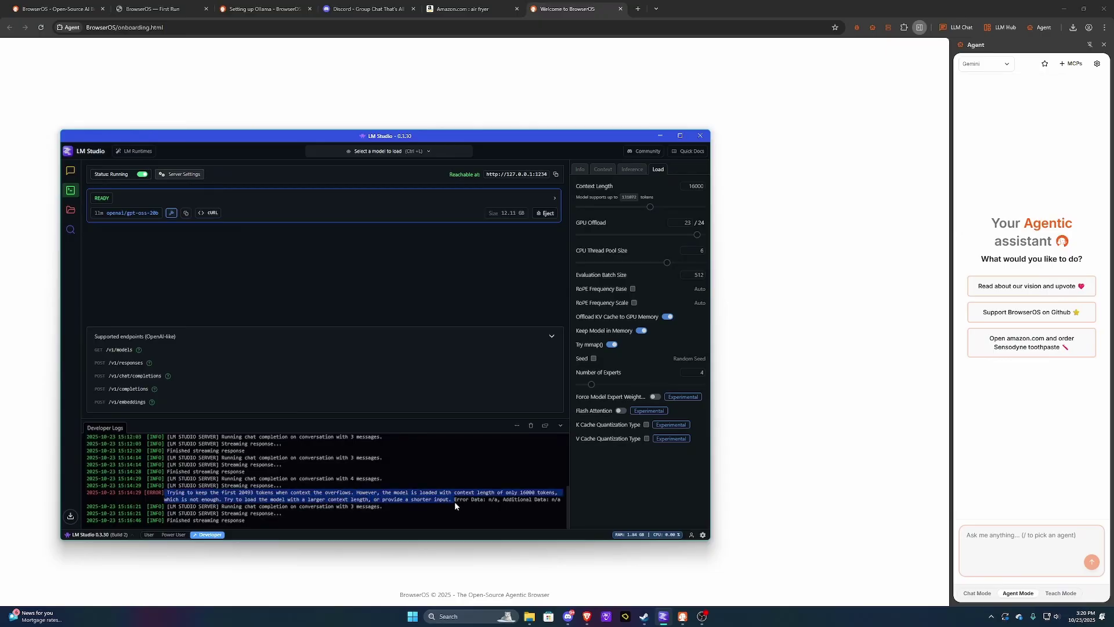
pyautogui.click(236, 492)
pyautogui.moveTo(233, 500); pyautogui.dragTo(294, 493)
pyautogui.click(295, 492)
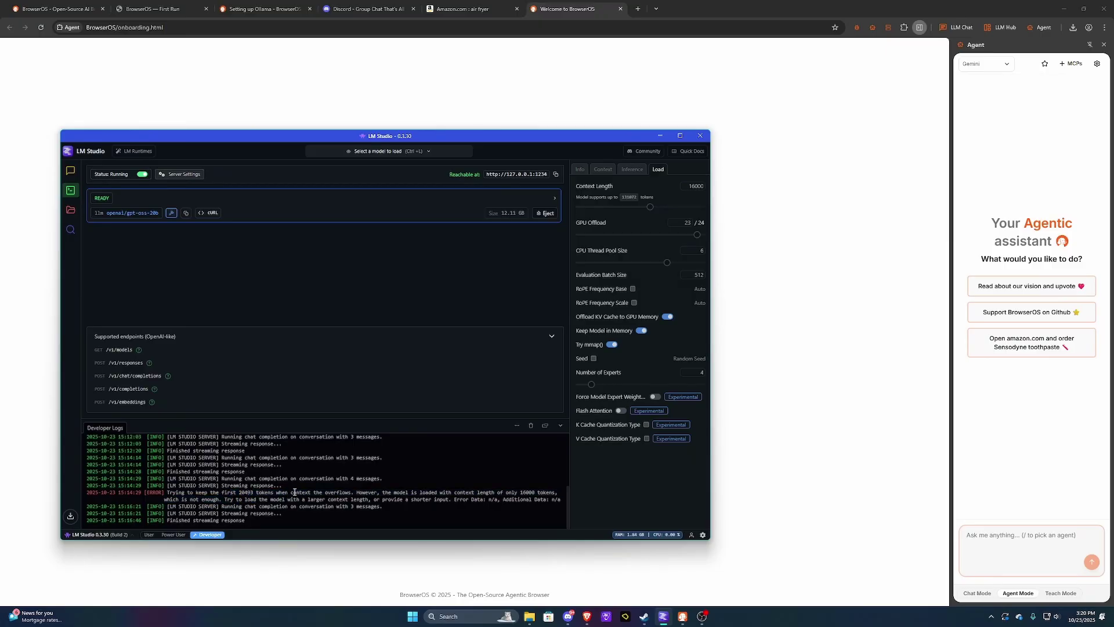
pyautogui.scroll(3, 297, 491)
pyautogui.scroll(-5, 297, 490)
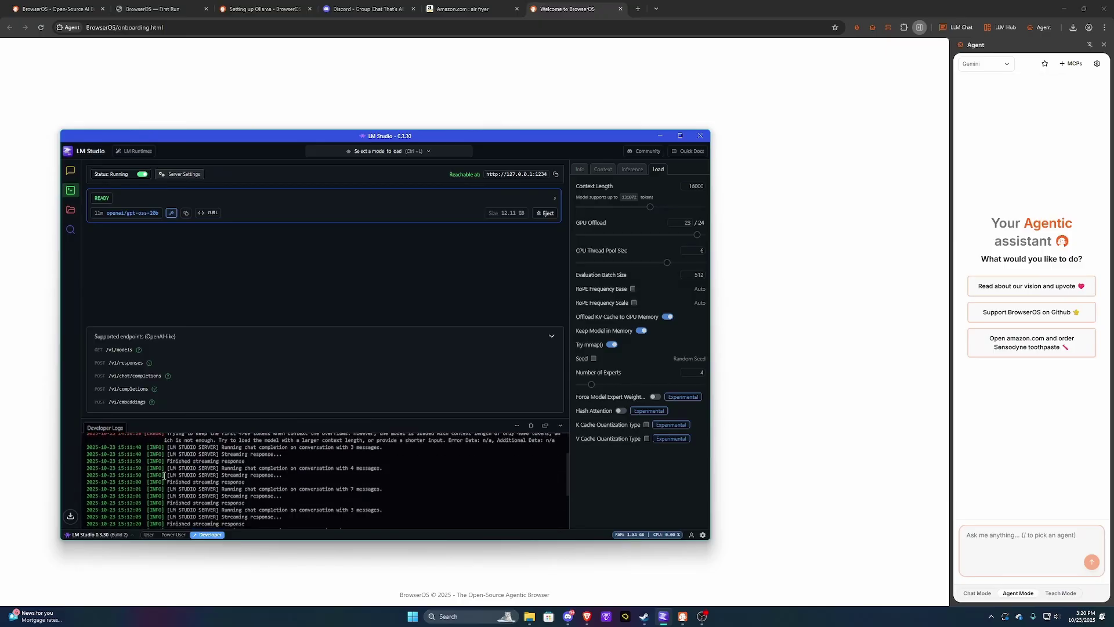
pyautogui.moveTo(377, 140); pyautogui.dragTo(617, 115)
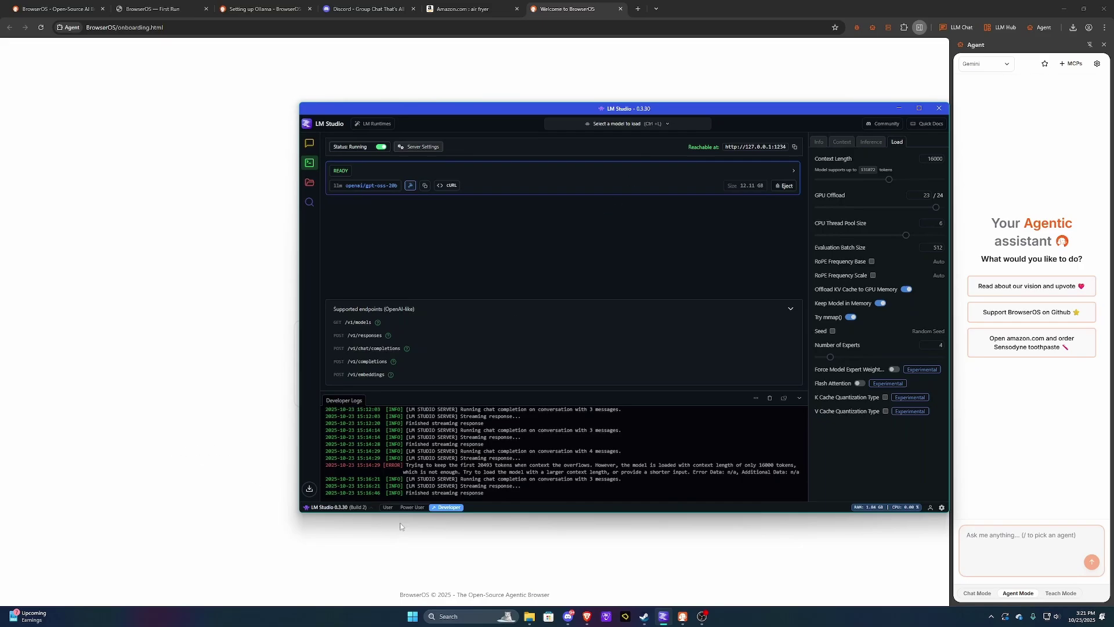
pyautogui.click(703, 621)
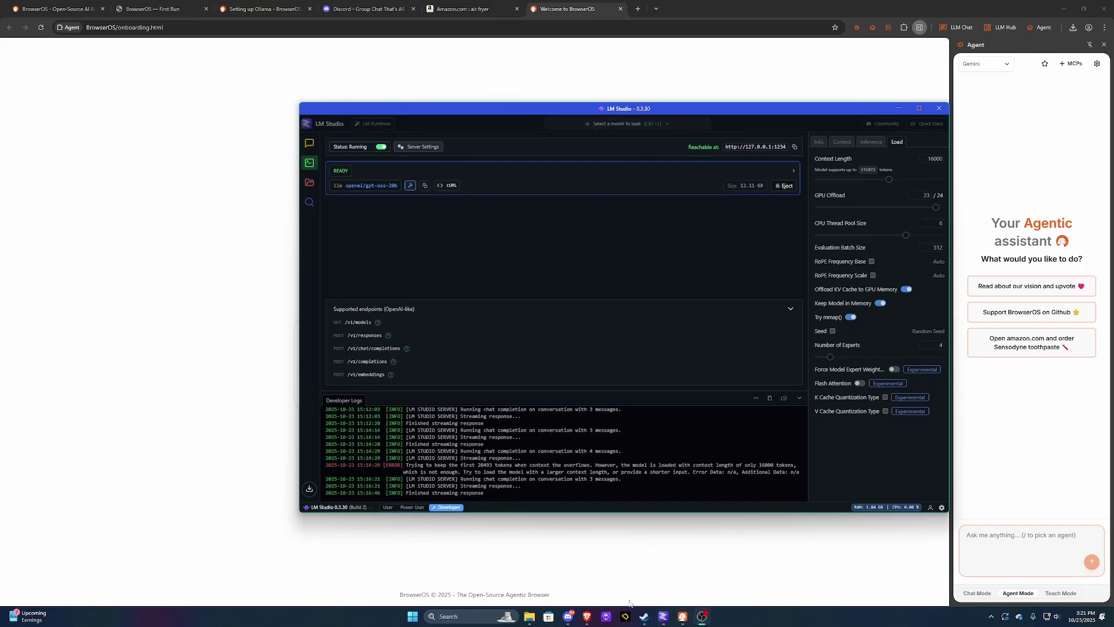